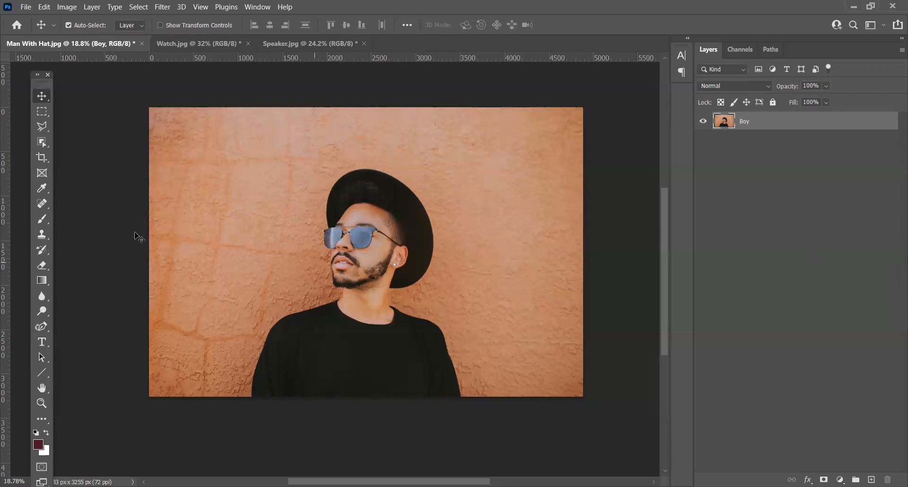
# Step: Activate the Object Selection tool
pyautogui.click(45, 141)
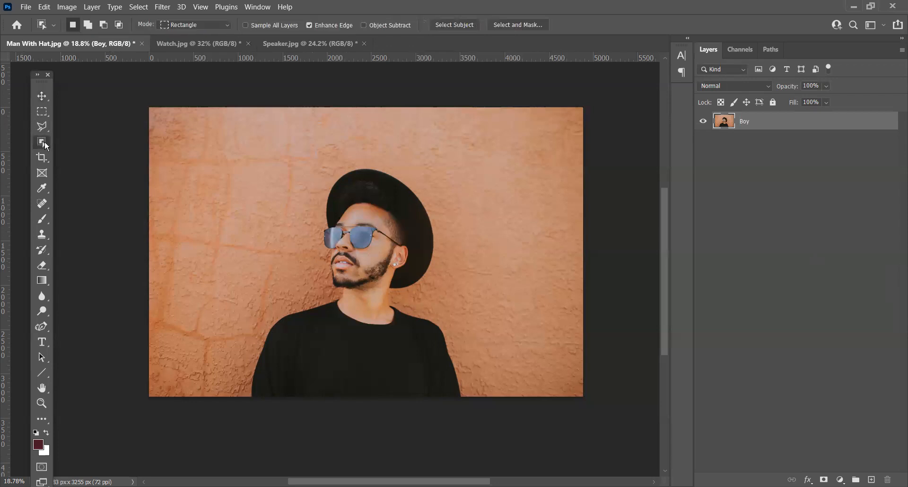
pyautogui.rightClick(45, 141)
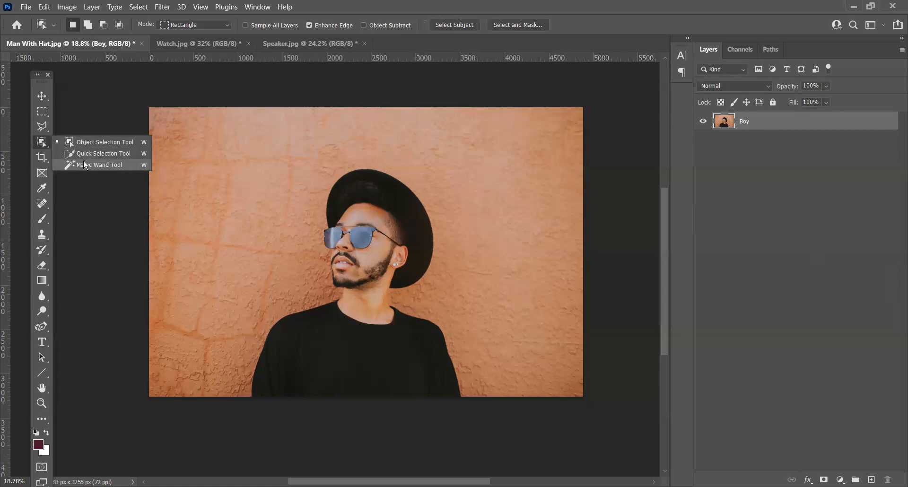
pyautogui.click(117, 143)
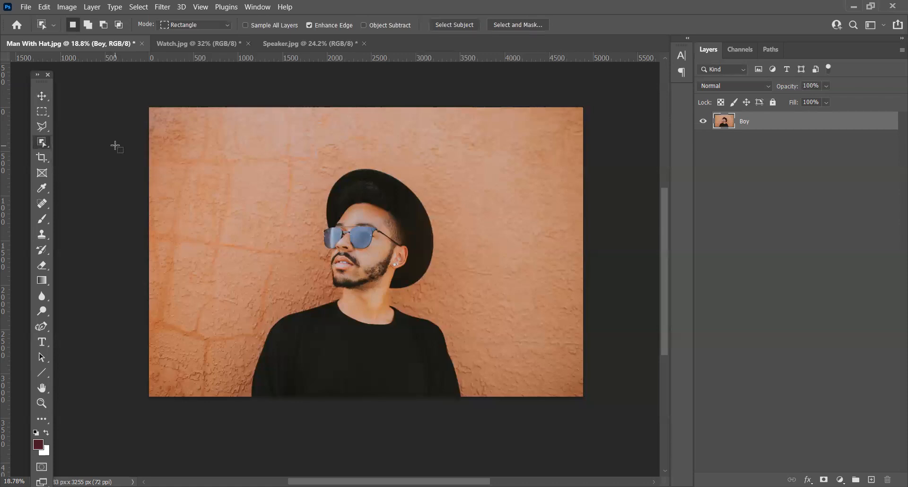
pyautogui.rightClick(45, 143)
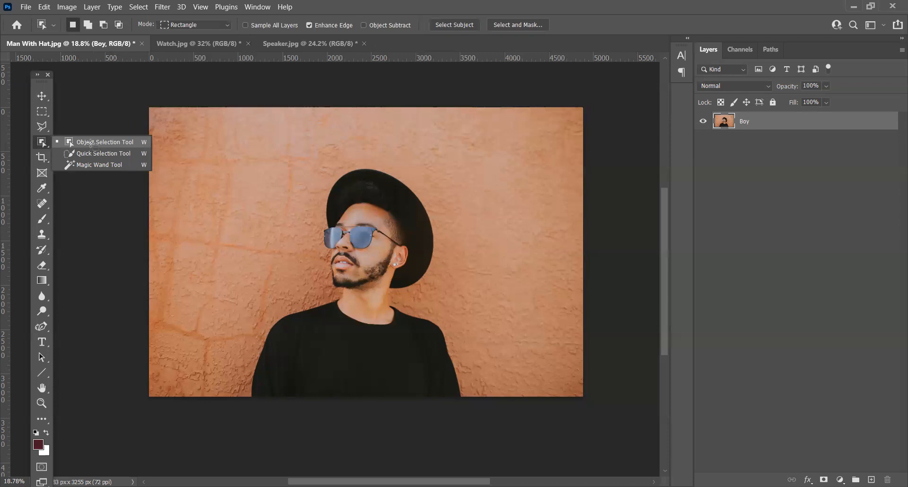
pyautogui.click(90, 142)
pyautogui.rightClick(45, 140)
pyautogui.click(107, 145)
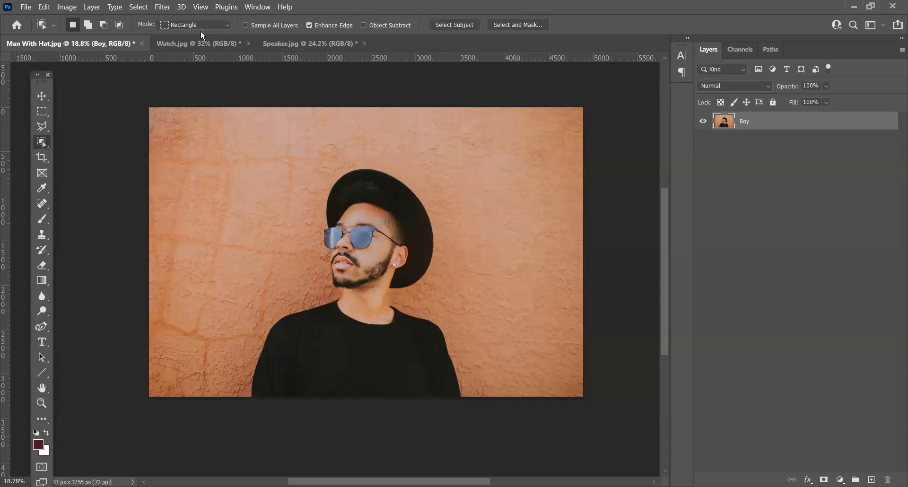
# Step: Try the Object Selection tool on the empty wall in Rectangle and Lasso modes, clearing the trial selections
pyautogui.click(183, 24)
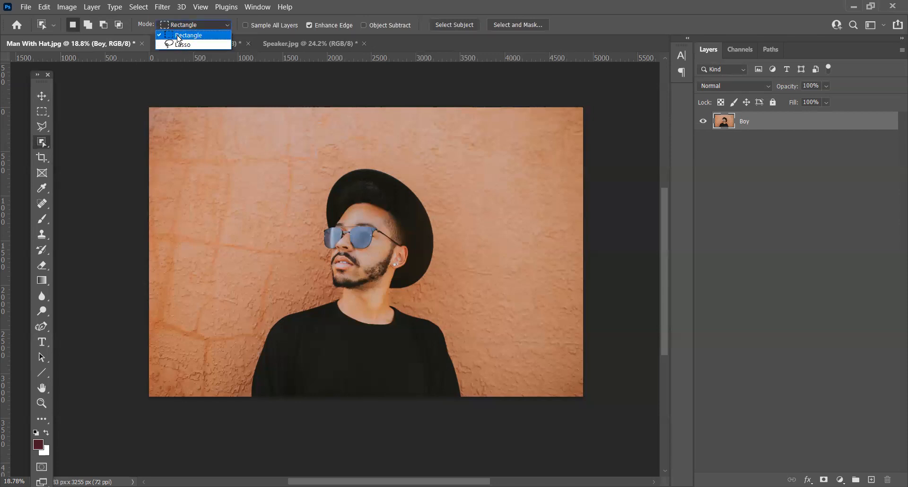
pyautogui.click(189, 35)
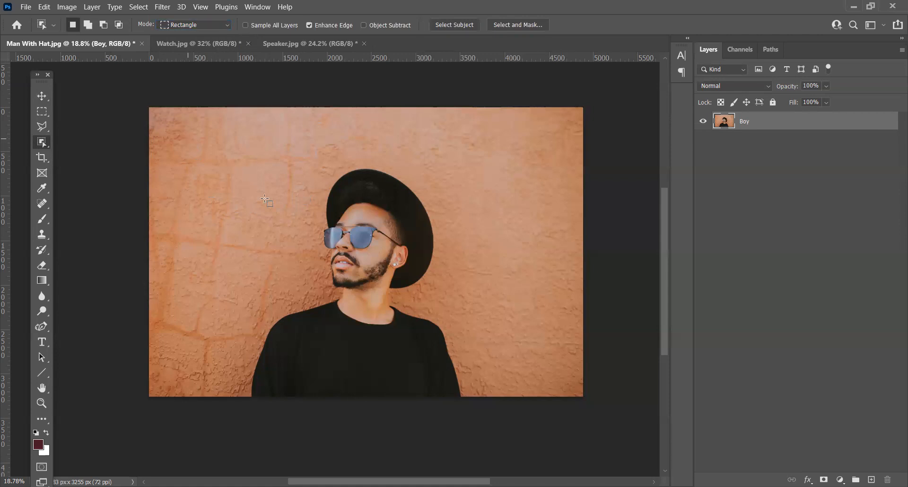
pyautogui.click(224, 220)
pyautogui.click(188, 26)
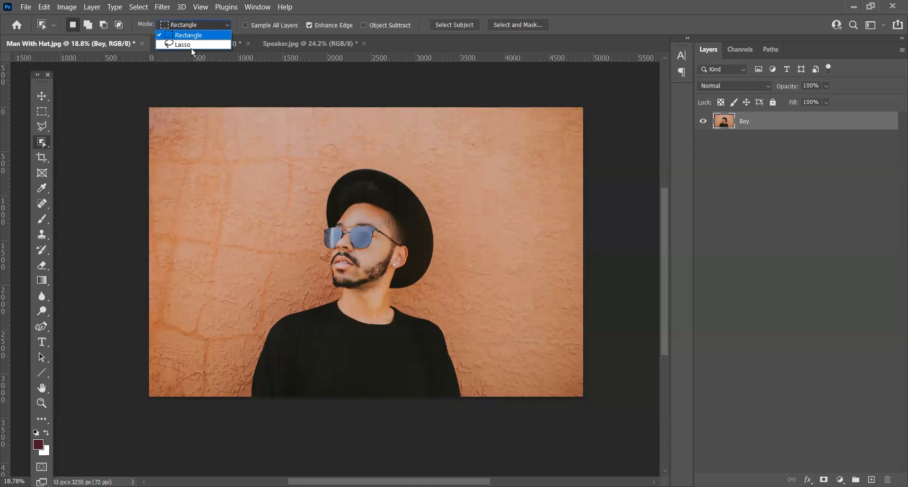
pyautogui.click(192, 45)
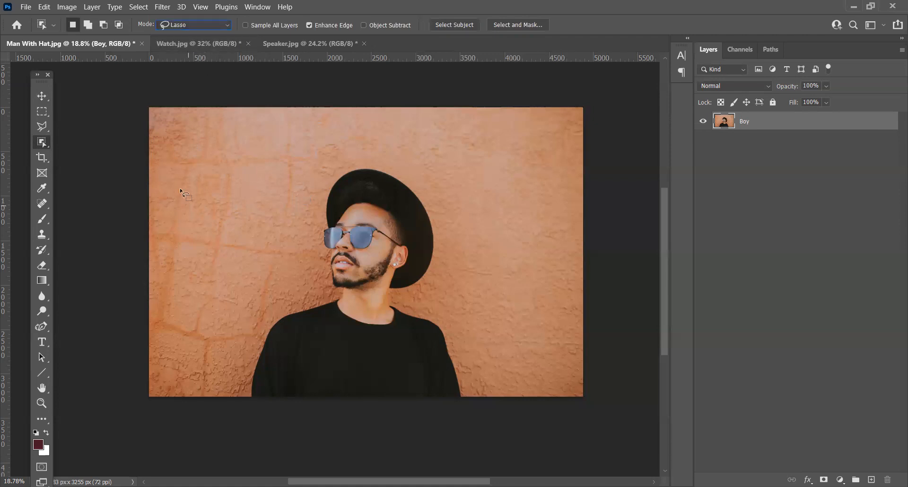
pyautogui.moveTo(183, 202); pyautogui.dragTo(184, 205)
pyautogui.click(228, 234)
# Step: Set the object selection mode to Rectangle and select the man by framing his whole figure
pyautogui.click(192, 25)
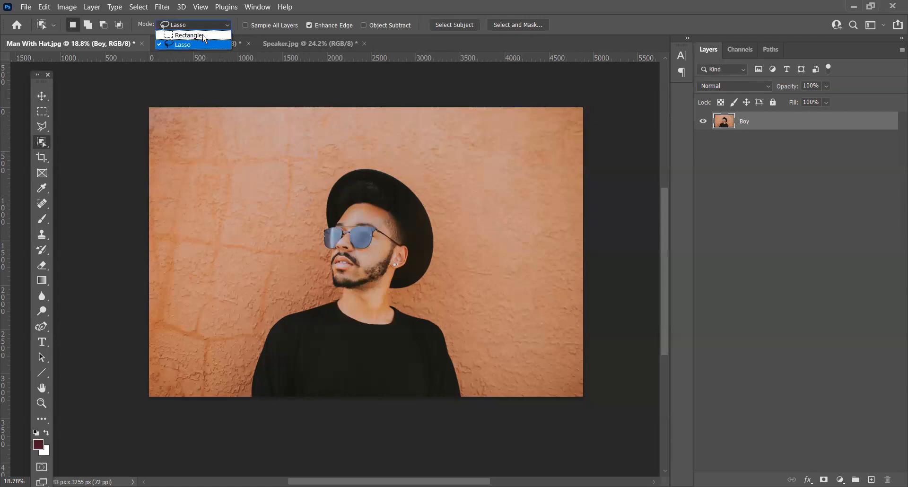
pyautogui.click(223, 35)
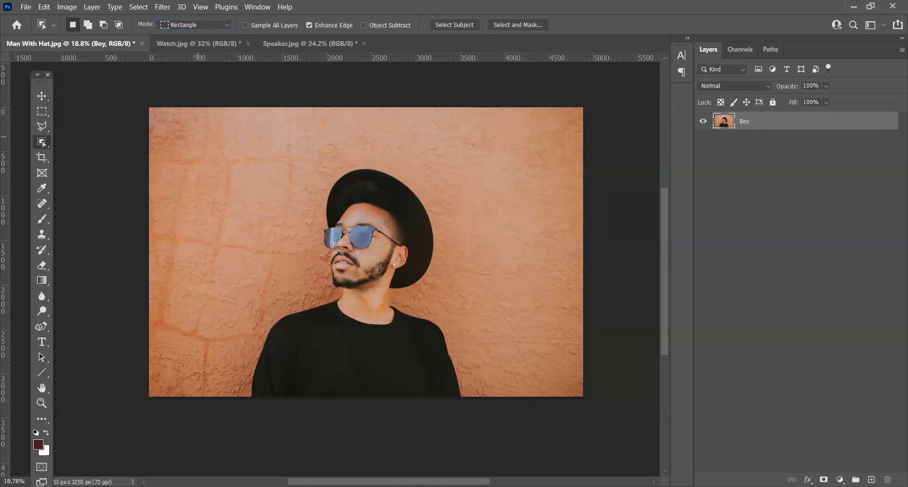
pyautogui.moveTo(509, 401); pyautogui.dragTo(510, 399)
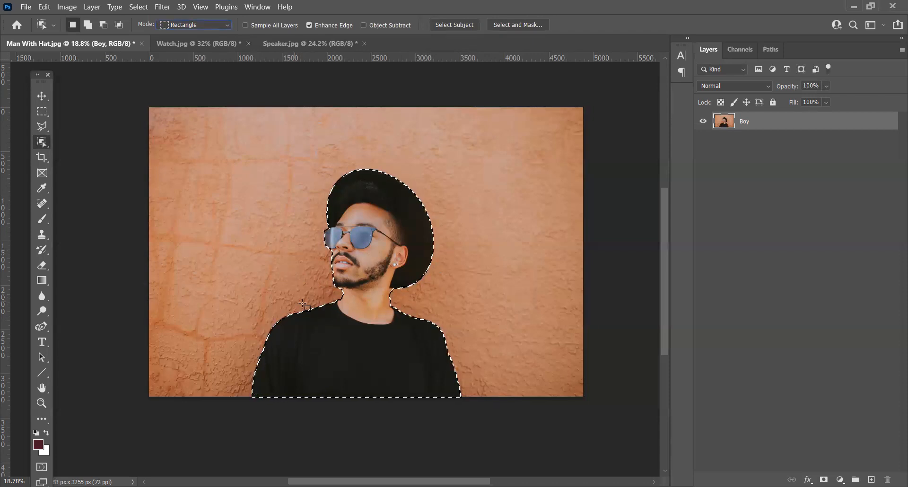
pyautogui.press('alt')
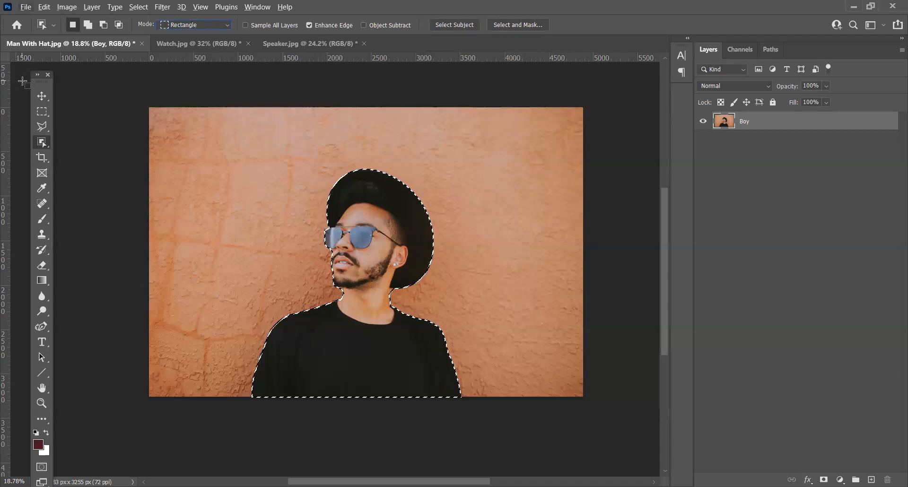
# Step: Examine the selection edge up close around the neck, beard, sunglasses and hat for inaccurate areas
pyautogui.click(43, 97)
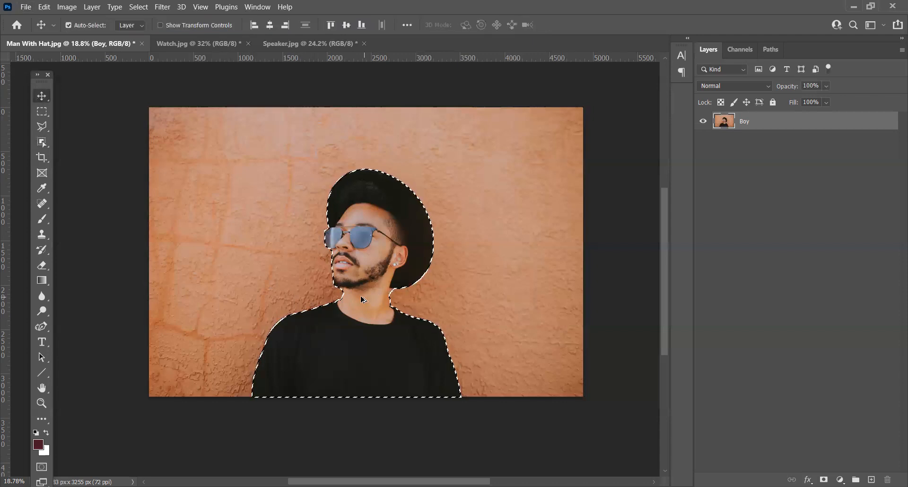
pyautogui.scroll(3, 350, 298)
pyautogui.scroll(3, 335, 288)
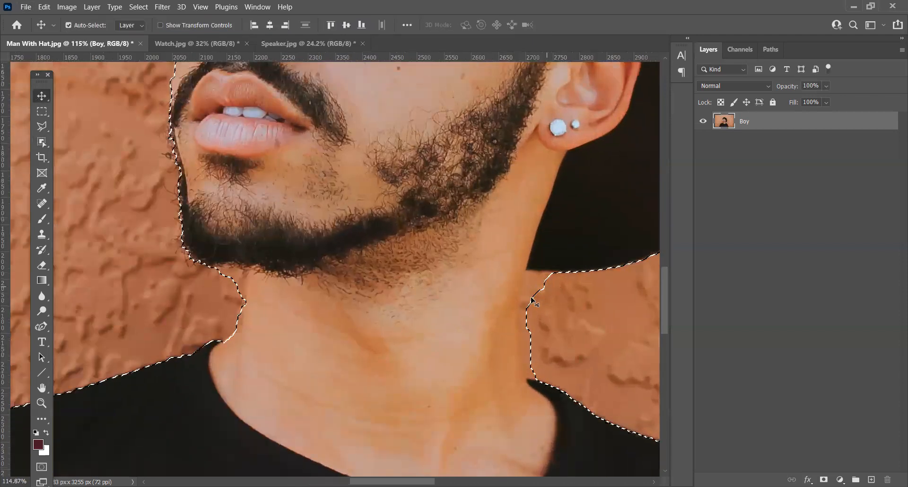
pyautogui.scroll(-1, 547, 394)
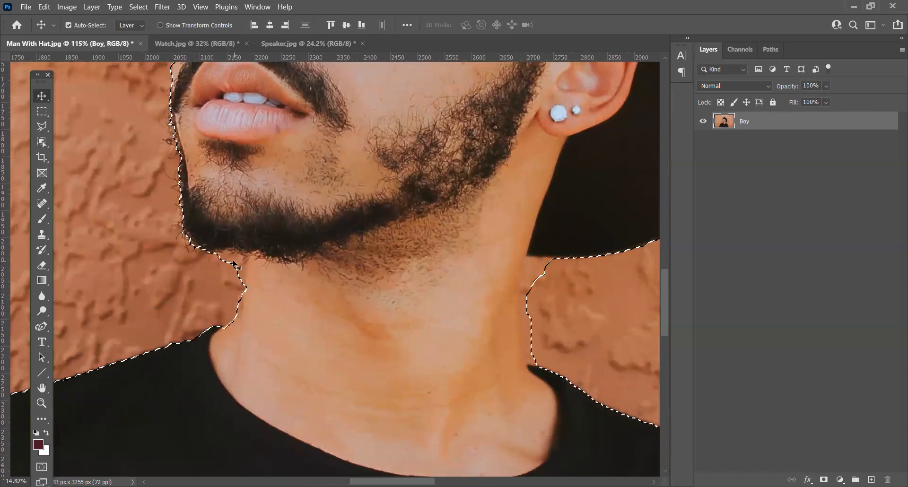
pyautogui.scroll(3, 360, 358)
pyautogui.scroll(10, 360, 358)
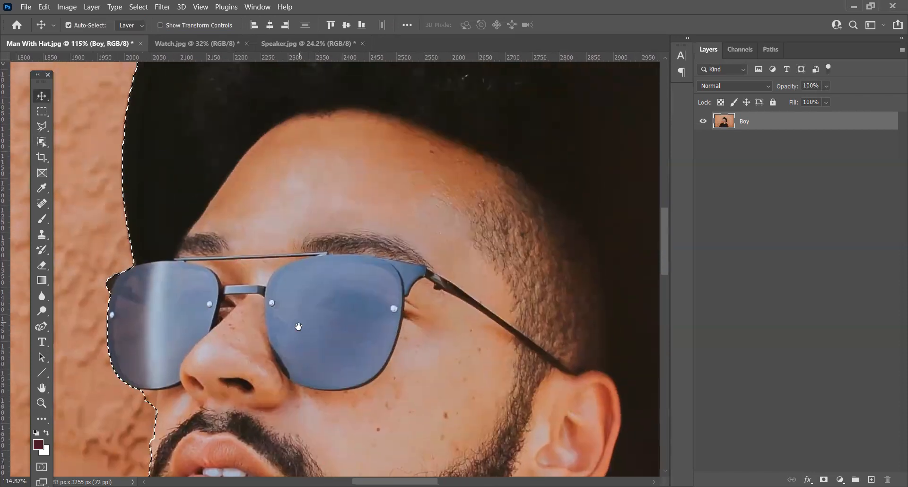
pyautogui.scroll(-10, 268, 368)
pyautogui.hscroll(3, 373, 364)
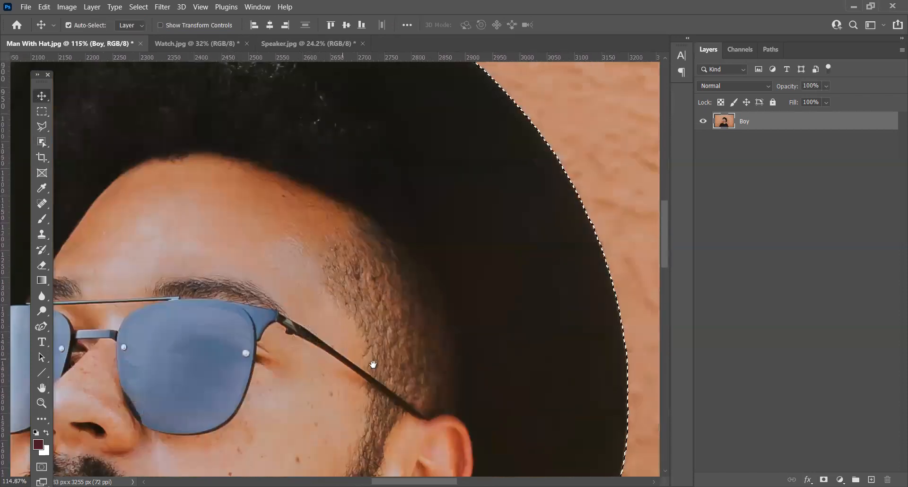
pyautogui.scroll(-4, 379, 205)
pyautogui.hscroll(-4, 380, 205)
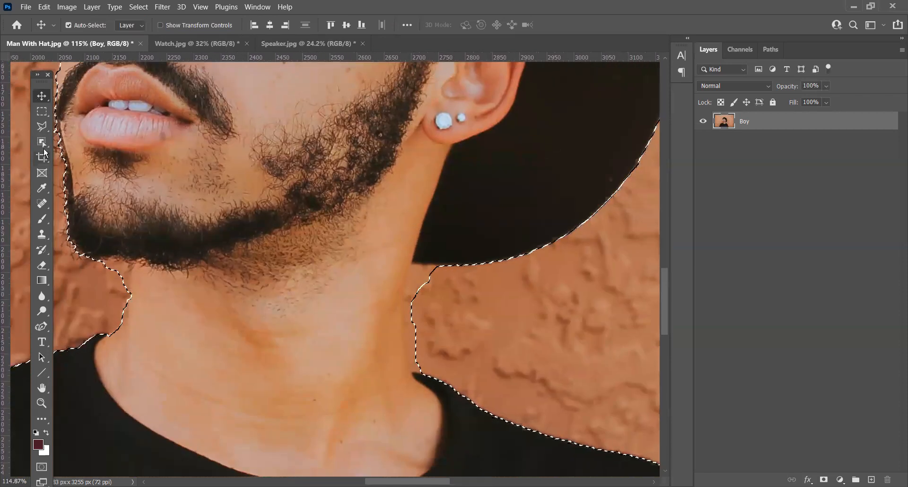
# Step: Subtract the wall area between the hat brim, neck and shoulder below the earring from the selection with the Polygonal Lasso
pyautogui.click(41, 127)
pyautogui.rightClick(42, 132)
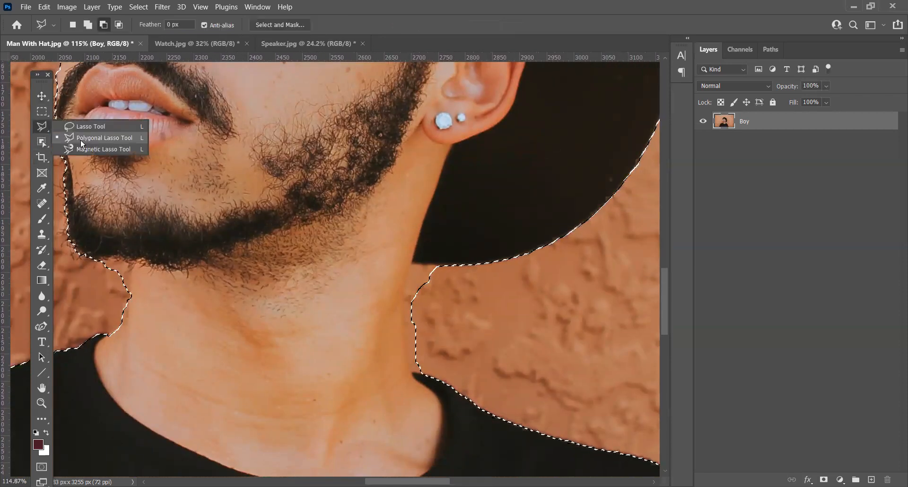
pyautogui.click(81, 140)
pyautogui.click(88, 25)
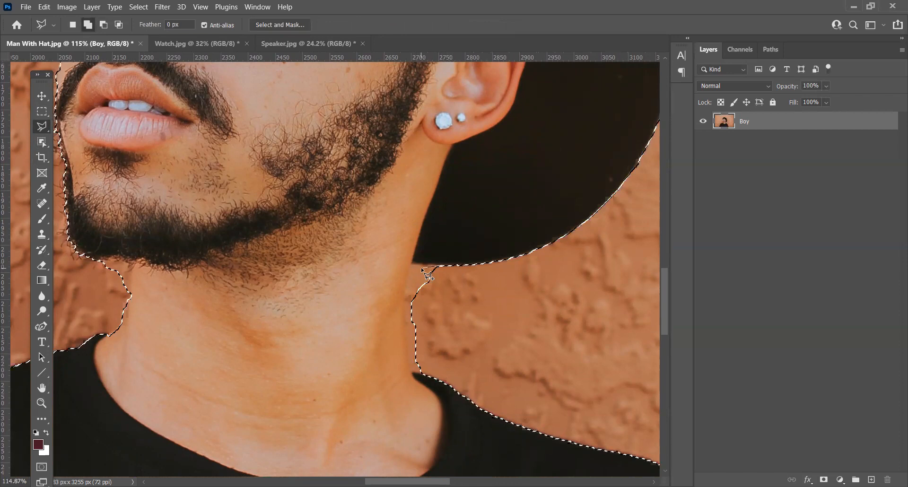
pyautogui.click(104, 25)
pyautogui.click(441, 265)
pyautogui.click(412, 263)
pyautogui.click(407, 280)
pyautogui.click(403, 307)
pyautogui.click(409, 370)
pyautogui.click(417, 373)
pyautogui.click(429, 373)
pyautogui.doubleClick(456, 294)
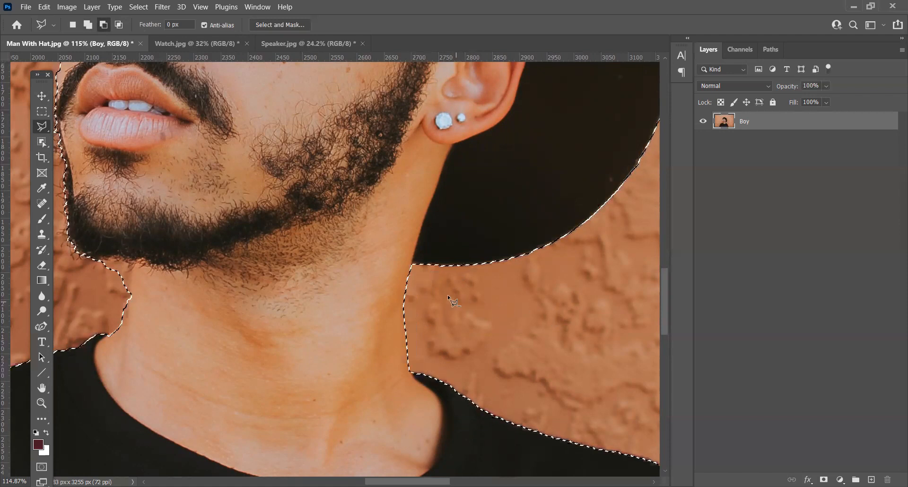
# Step: Subtract the wall sliver between the chin and collar on the face side of the neck from the selection
pyautogui.moveTo(229, 326); pyautogui.dragTo(511, 324)
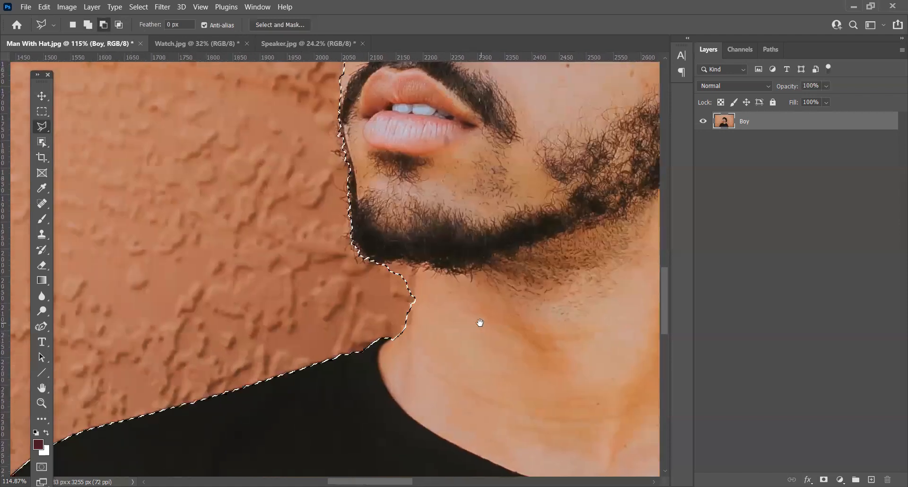
pyautogui.click(393, 337)
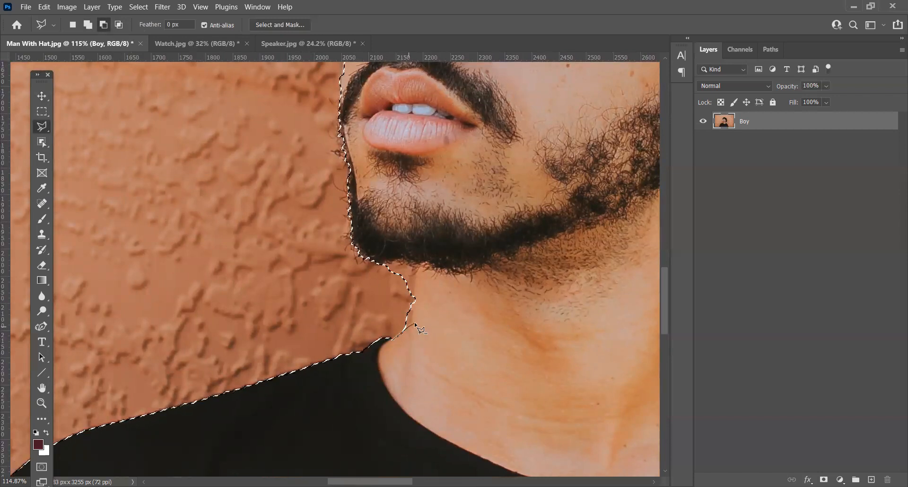
pyautogui.click(412, 320)
pyautogui.click(419, 265)
pyautogui.click(403, 257)
pyautogui.click(381, 261)
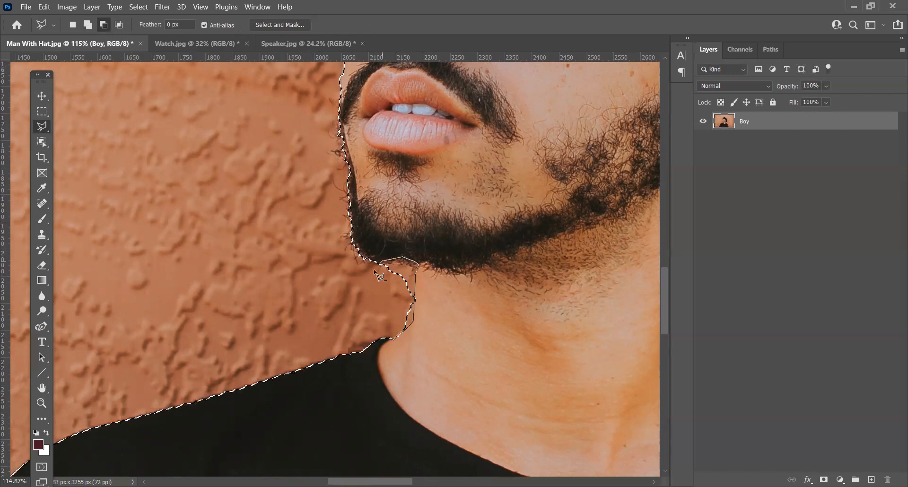
pyautogui.doubleClick(385, 294)
# Step: Trim the selection along the front of the chin and beard by subtracting the wall strip beside it
pyautogui.moveTo(387, 277); pyautogui.dragTo(410, 347)
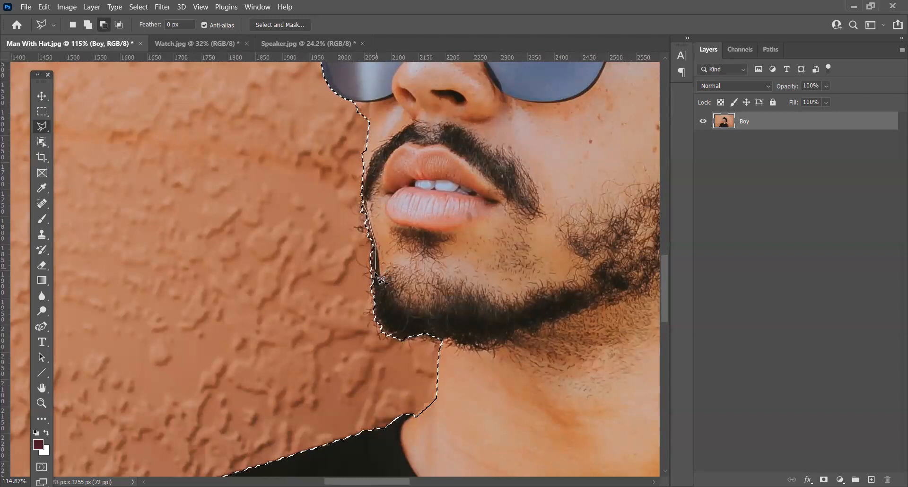
pyautogui.click(405, 337)
pyautogui.click(399, 364)
pyautogui.click(352, 310)
pyautogui.doubleClick(327, 218)
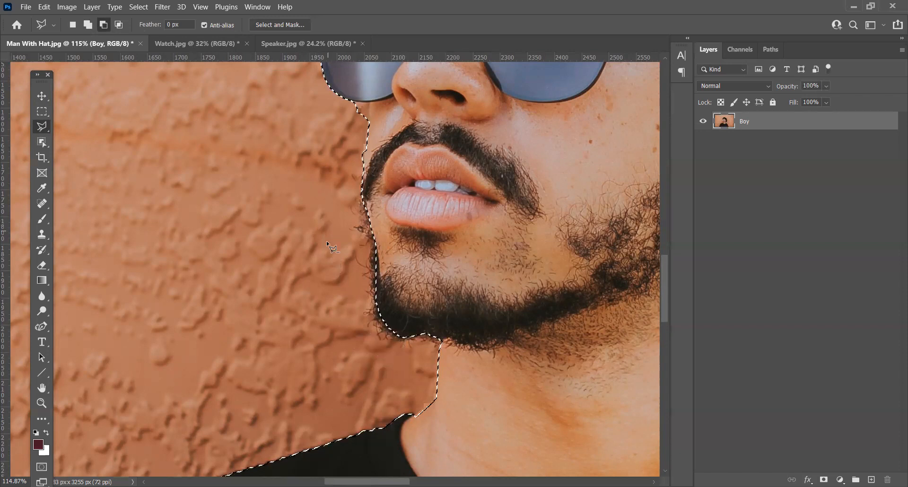
# Step: Subtract the wall wedge below the sunglasses lens, along the cheek to the moustache, from the selection
pyautogui.scroll(3, 311, 246)
pyautogui.scroll(4, 386, 240)
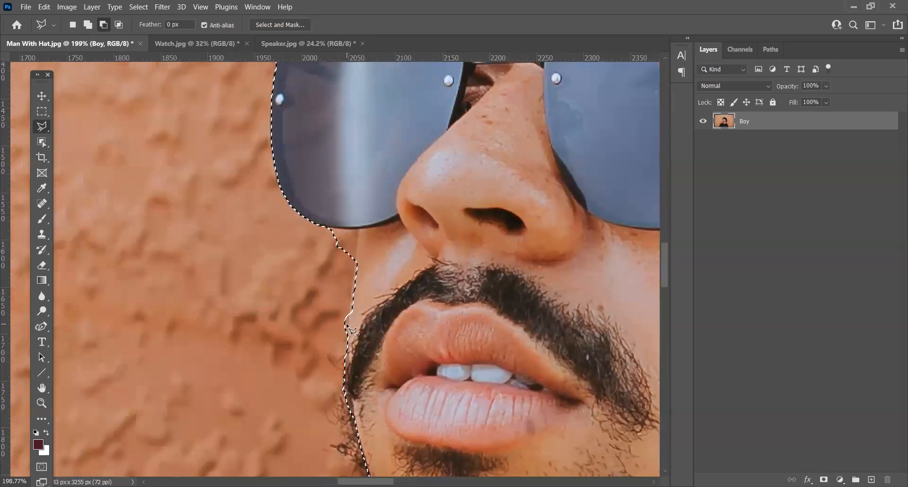
pyautogui.scroll(2, 326, 233)
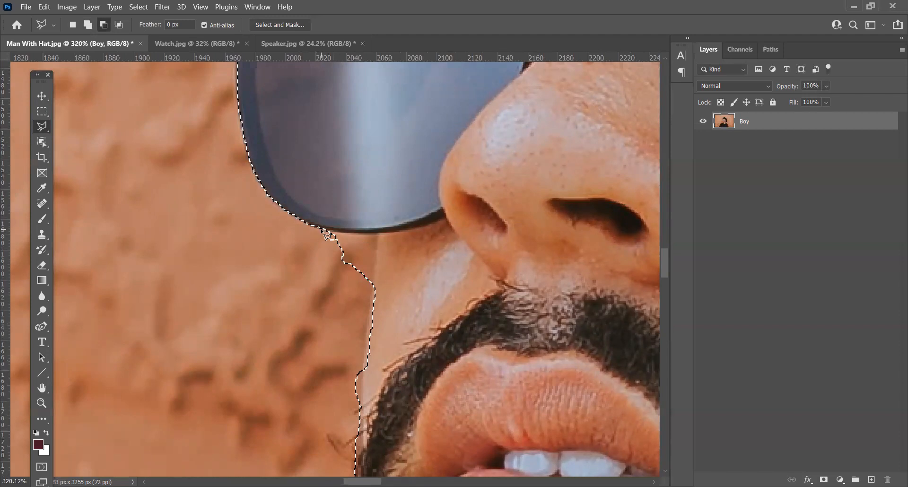
pyautogui.click(379, 234)
pyautogui.click(377, 254)
pyautogui.click(376, 292)
pyautogui.click(364, 380)
pyautogui.click(363, 417)
pyautogui.click(295, 360)
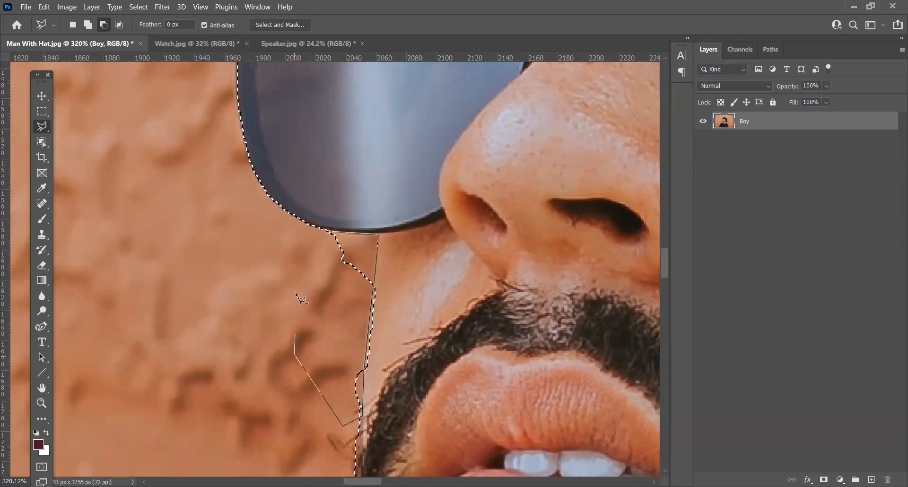
pyautogui.click(327, 230)
# Step: Add the missing strip of cheek between the sunglasses and moustache back to the selection with the Polygonal Lasso
pyautogui.moveTo(392, 337); pyautogui.dragTo(360, 250)
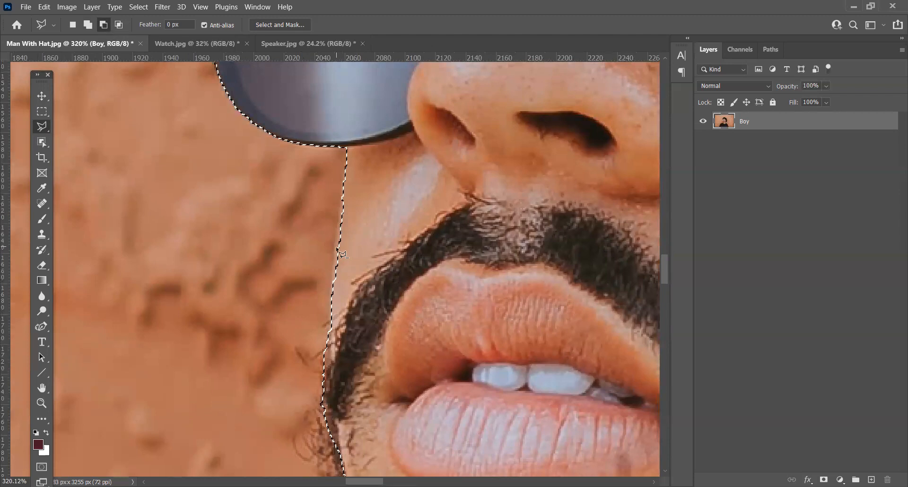
pyautogui.click(88, 24)
pyautogui.click(346, 165)
pyautogui.click(336, 246)
pyautogui.click(333, 292)
pyautogui.click(365, 308)
pyautogui.doubleClick(378, 174)
# Step: Examine the corrected selection outline around the face, hat, chin and shoulders
pyautogui.moveTo(381, 407)
pyautogui.mouseDown()
pyautogui.moveTo(346, 194)
pyautogui.moveTo(361, 234)
pyautogui.mouseUp()
pyautogui.scroll(-13, 329, 220)
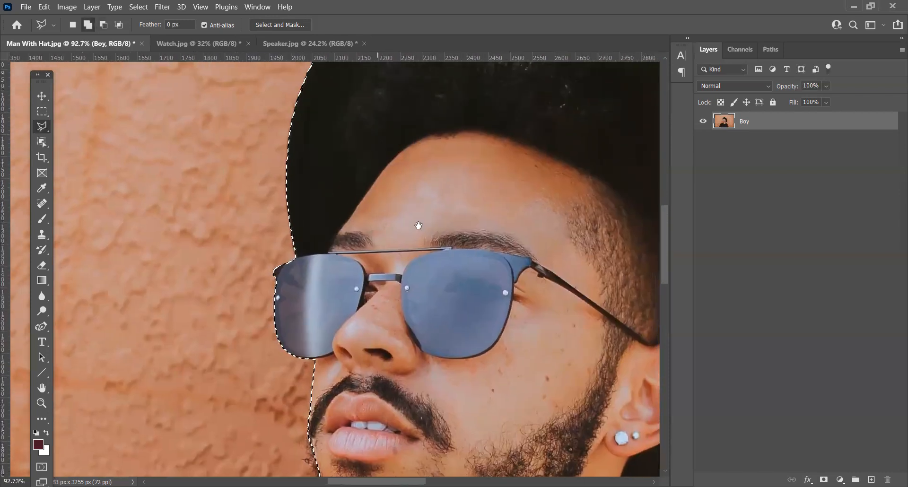
pyautogui.moveTo(416, 284); pyautogui.dragTo(290, 80)
pyautogui.moveTo(359, 428); pyautogui.dragTo(557, 220)
pyautogui.scroll(-8, 347, 284)
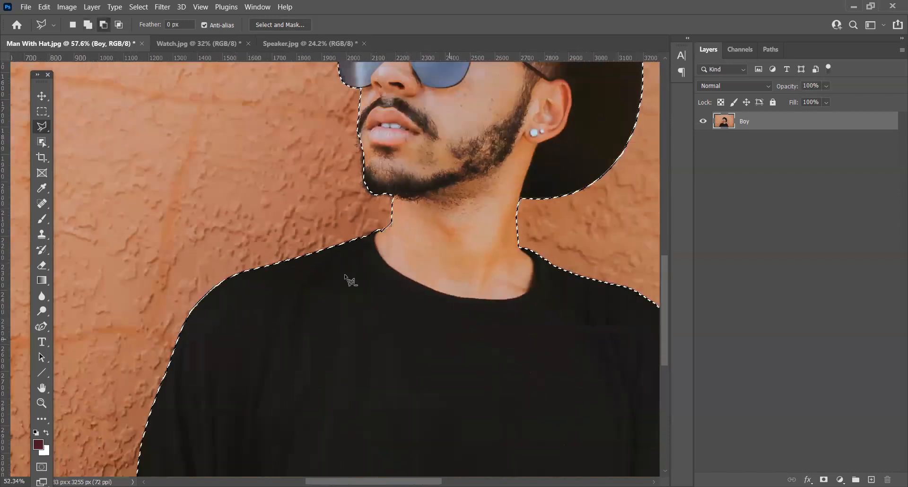
pyautogui.scroll(8, 378, 235)
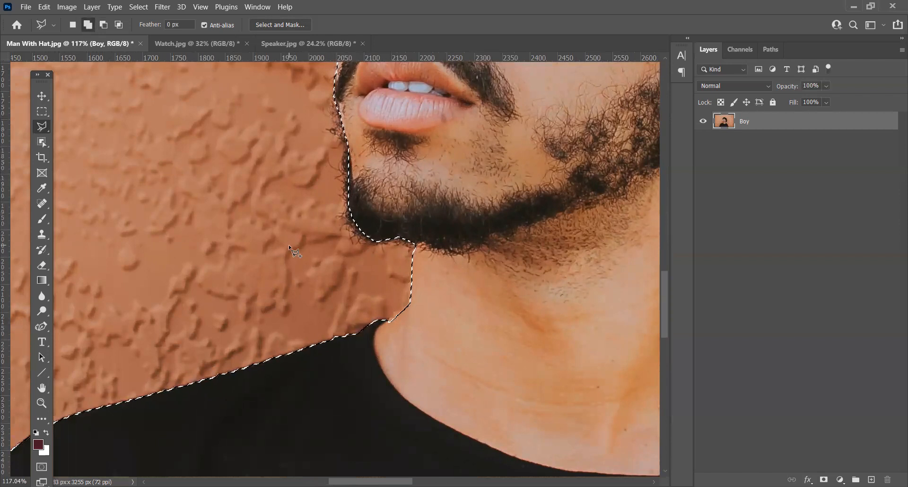
pyautogui.scroll(-10, 289, 245)
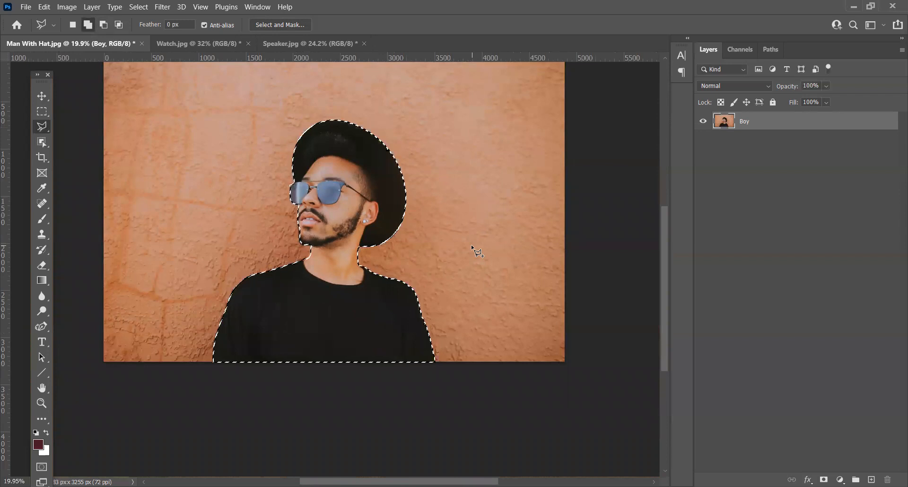
# Step: Open Select and Mask for the current selection and soften the hardness of the Refine Edge Brush
pyautogui.press('alt')
pyautogui.scroll(8, 303, 238)
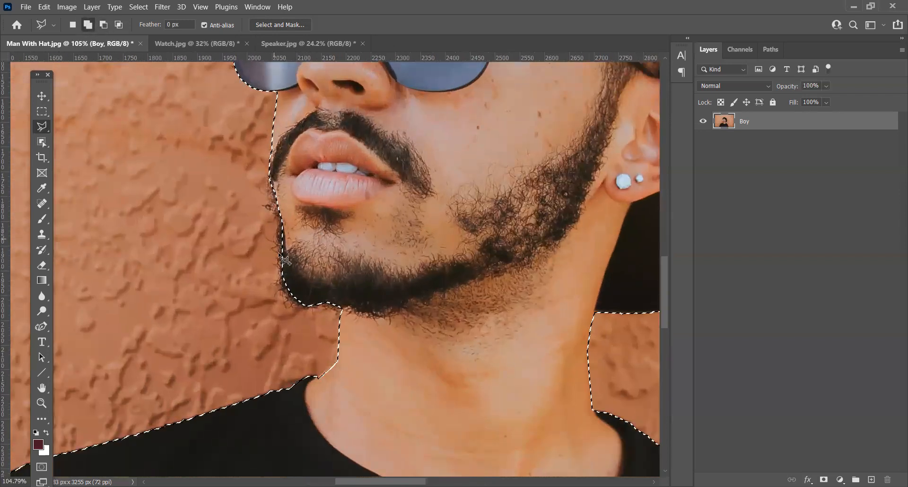
pyautogui.moveTo(356, 150); pyautogui.dragTo(416, 196)
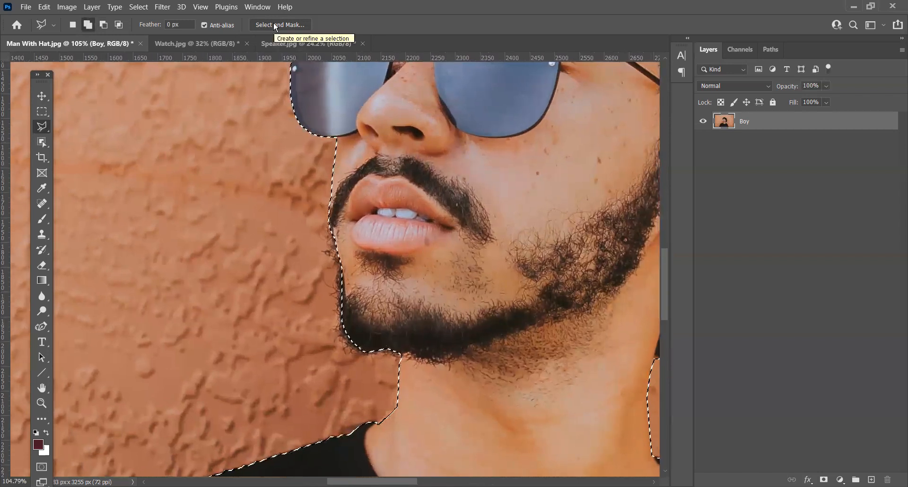
pyautogui.click(275, 23)
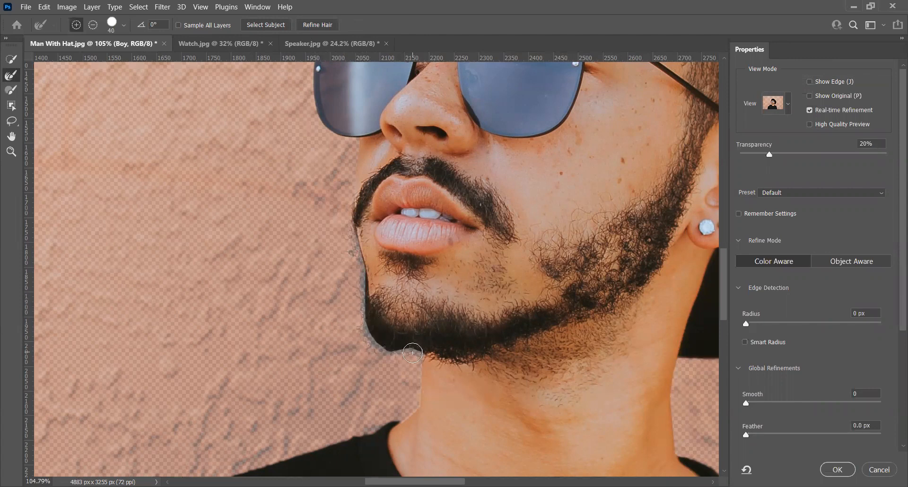
pyautogui.click(125, 27)
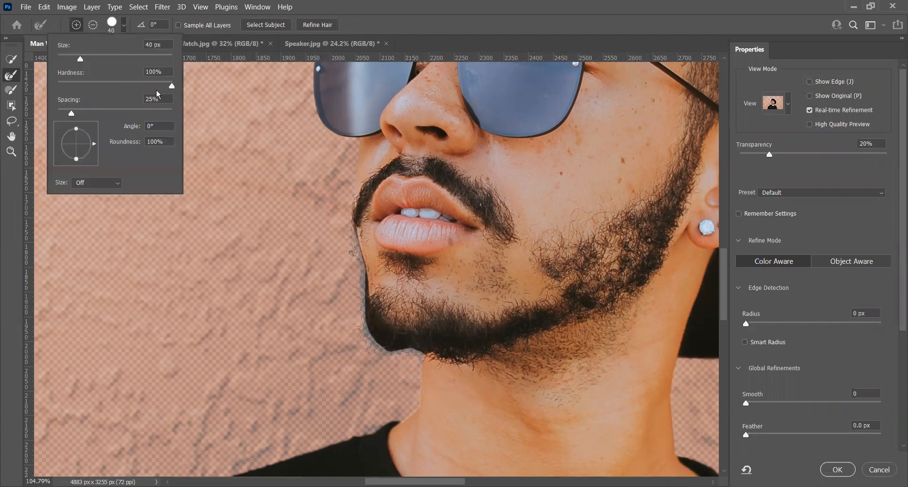
pyautogui.moveTo(61, 74); pyautogui.dragTo(55, 73)
pyautogui.press('Return')
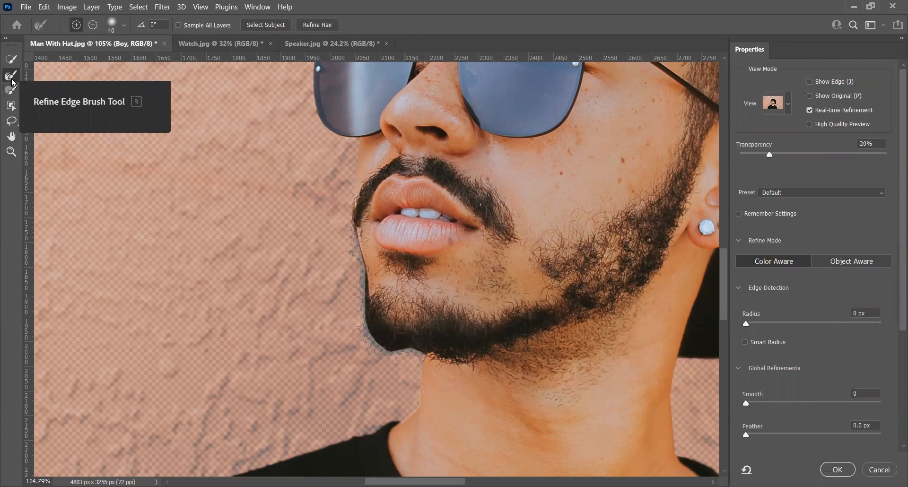
# Step: Paint a strip of wall beside the moustache, lips and chin into the selection with the Brush at size 35
pyautogui.click(15, 94)
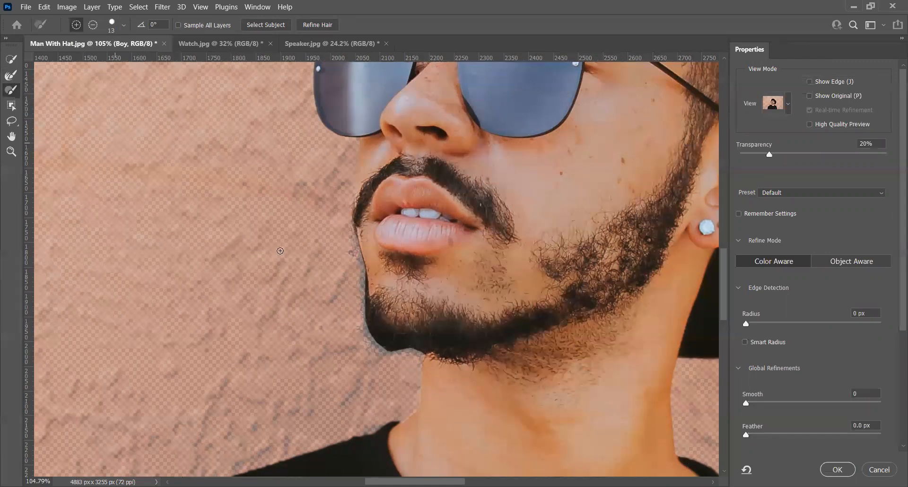
pyautogui.press(']')
pyautogui.press(']')
pyautogui.press(']')
pyautogui.moveTo(350, 209)
pyautogui.mouseDown()
pyautogui.moveTo(362, 346)
pyautogui.moveTo(417, 360)
pyautogui.moveTo(395, 347)
pyautogui.moveTo(346, 281)
pyautogui.moveTo(341, 209)
pyautogui.moveTo(351, 192)
pyautogui.moveTo(354, 212)
pyautogui.moveTo(351, 190)
pyautogui.mouseUp()
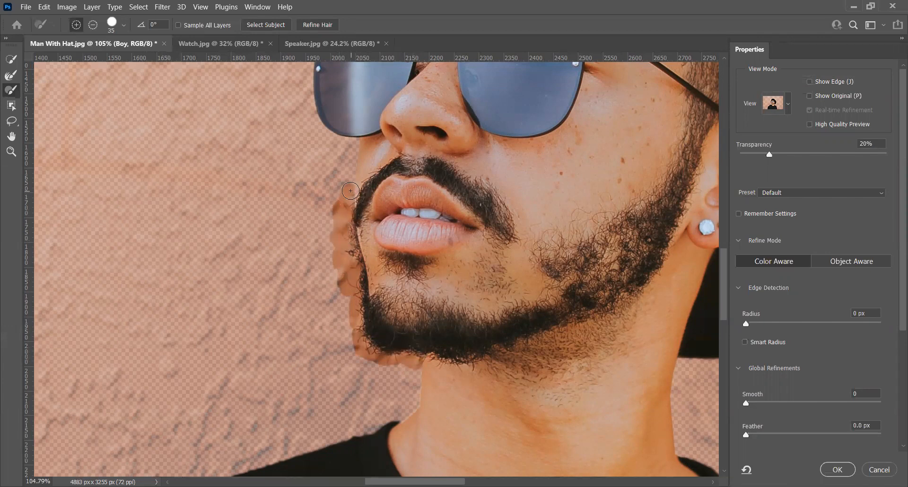
# Step: Refine the painted strip along the moustache and beard with the Refine Edge Brush at size 70 and apply the result
pyautogui.click(10, 76)
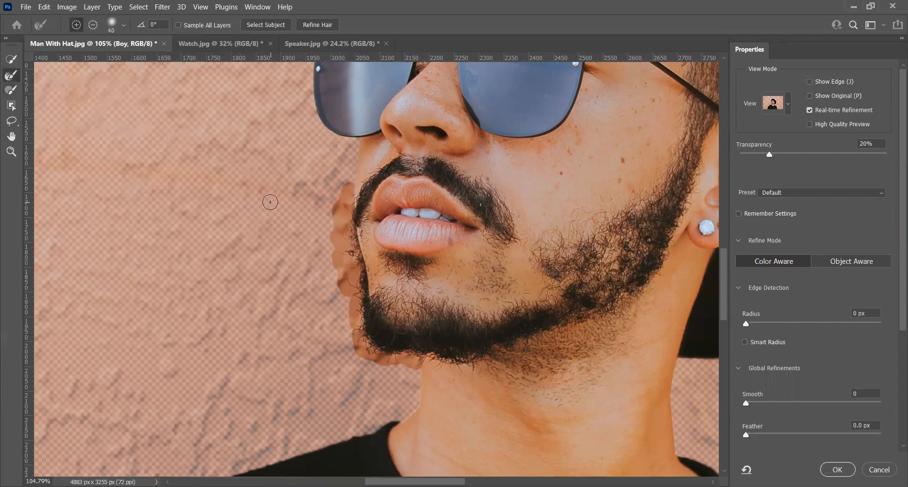
pyautogui.press(']')
pyautogui.press(']')
pyautogui.press(']')
pyautogui.press(']')
pyautogui.moveTo(340, 193)
pyautogui.mouseDown()
pyautogui.moveTo(348, 341)
pyautogui.moveTo(368, 360)
pyautogui.moveTo(416, 365)
pyautogui.moveTo(390, 366)
pyautogui.moveTo(383, 354)
pyautogui.moveTo(376, 366)
pyautogui.moveTo(357, 326)
pyautogui.moveTo(335, 227)
pyautogui.moveTo(327, 241)
pyautogui.moveTo(338, 250)
pyautogui.moveTo(342, 293)
pyautogui.moveTo(332, 241)
pyautogui.moveTo(338, 202)
pyautogui.moveTo(341, 295)
pyautogui.mouseUp()
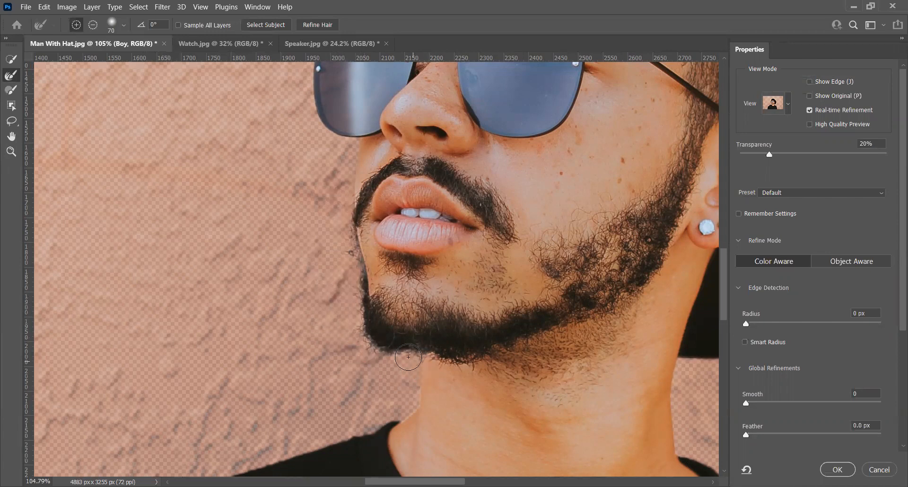
pyautogui.click(838, 469)
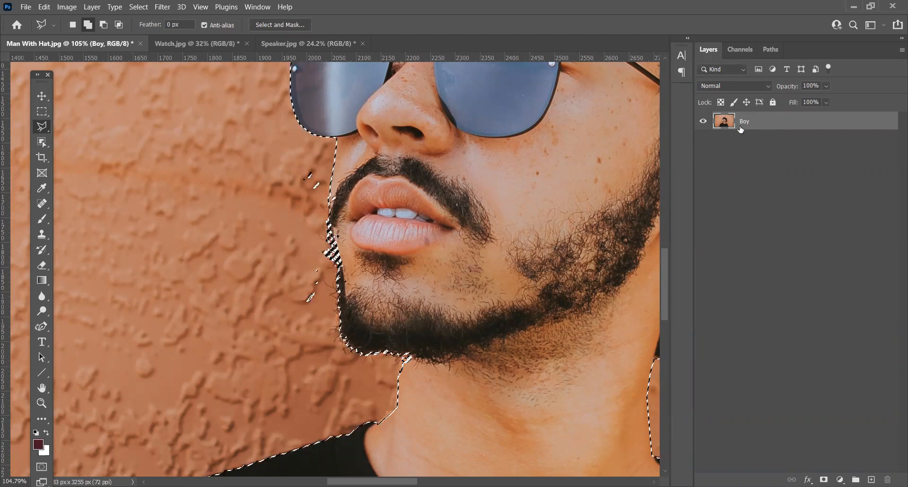
# Step: Copy the selected man to a new layer and hide the Boy layer to inspect the beard edge
pyautogui.hotkey('ctrl', 'j')
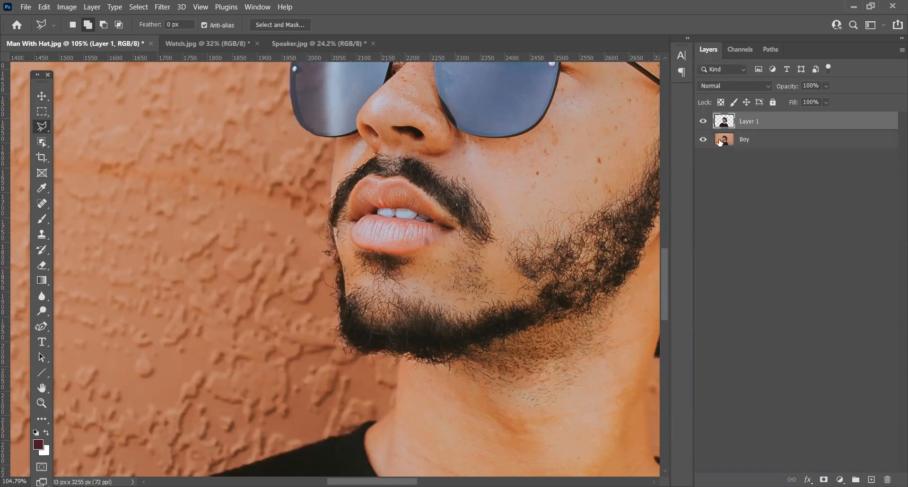
pyautogui.click(703, 140)
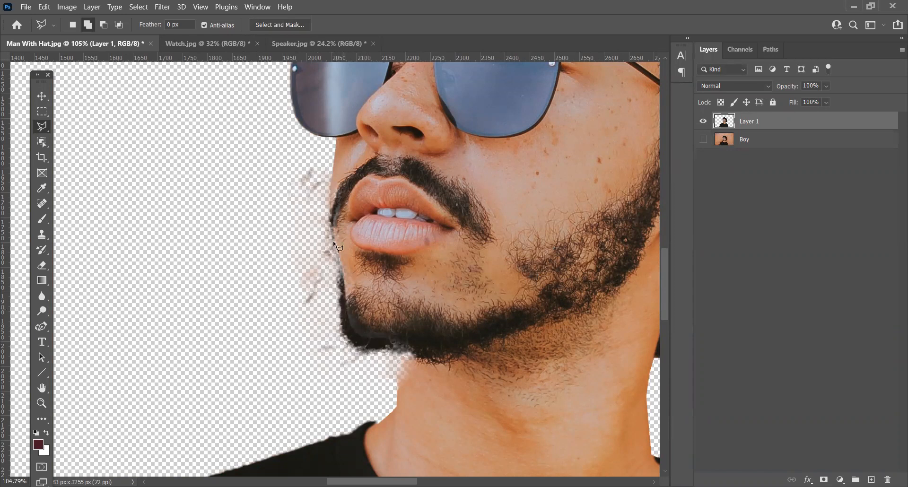
pyautogui.scroll(3, 336, 226)
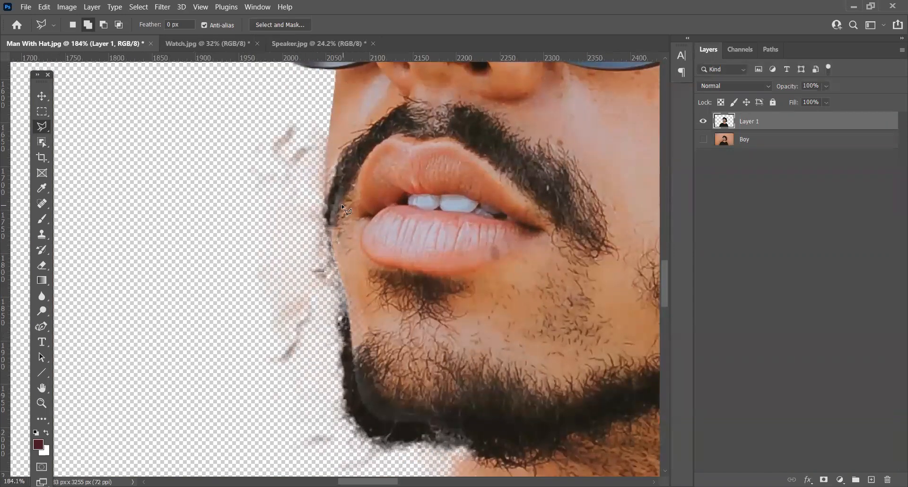
pyautogui.scroll(-4, 372, 237)
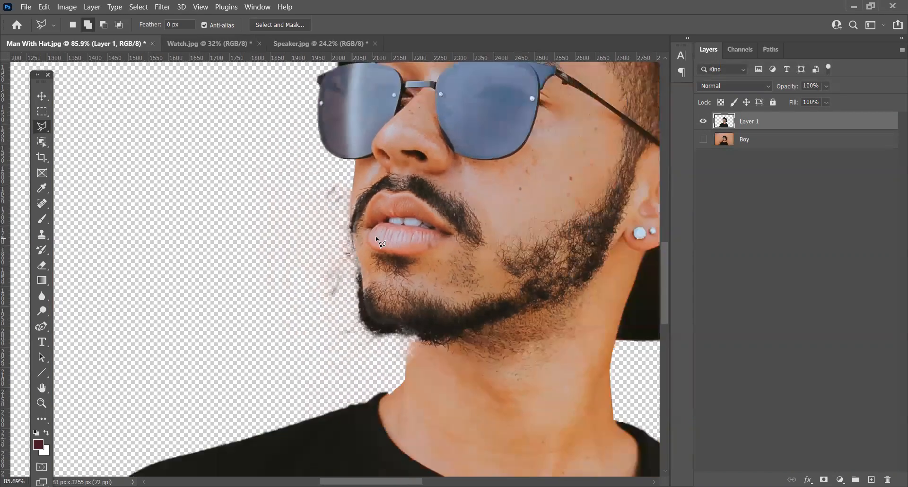
# Step: Undo the layer copy and the Select and Mask refinement, back to the unrefined selection
pyautogui.hotkey('ctrl', 'z')
pyautogui.hotkey('ctrl', 'z')
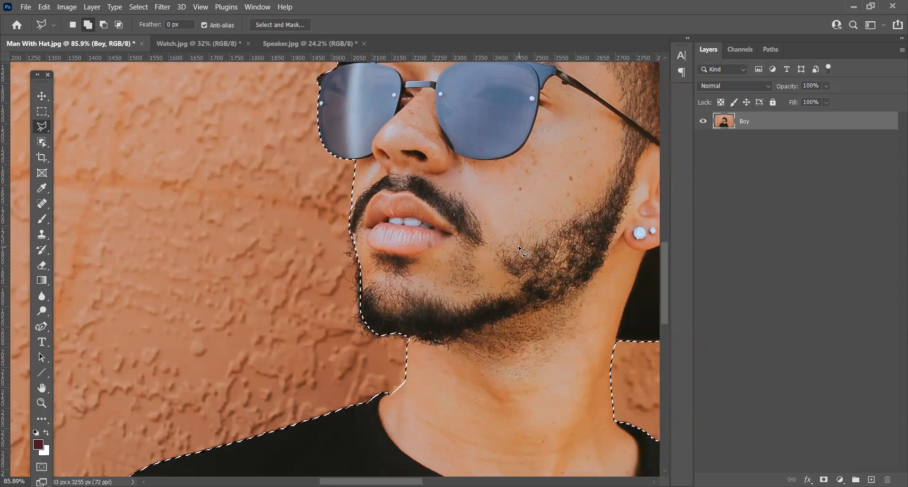
# Step: Reopen Select and Mask and set the Refine Edge Brush hardness to 100%
pyautogui.click(277, 25)
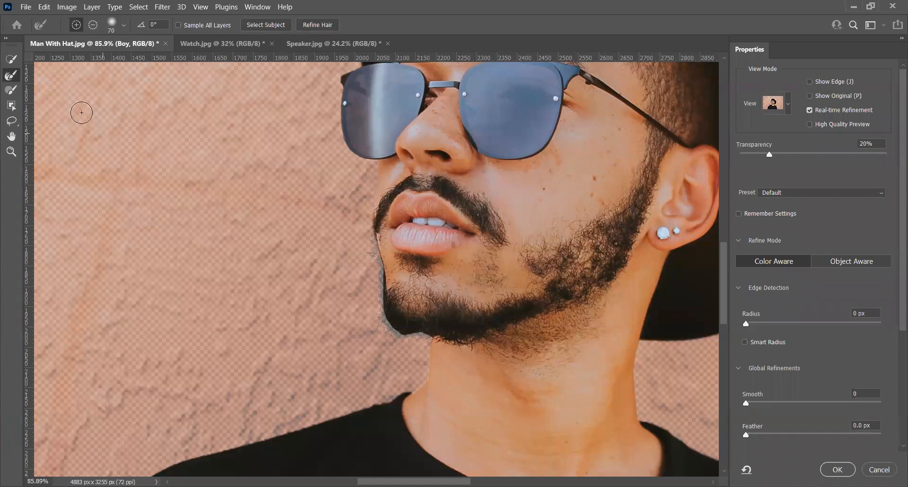
pyautogui.click(125, 25)
pyautogui.moveTo(55, 87); pyautogui.dragTo(174, 87)
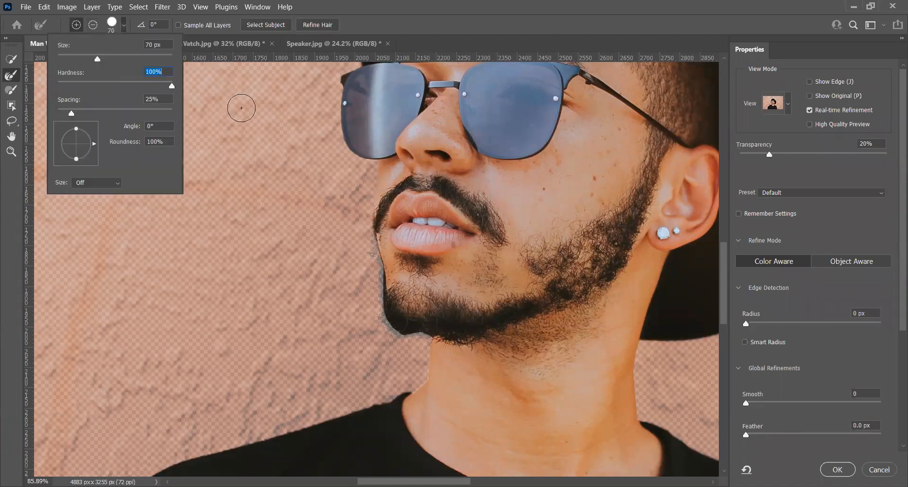
pyautogui.click(365, 219)
# Step: Paint the strip of wall and stray hairs in front of the moustache, lips and chin into the selection
pyautogui.click(17, 88)
pyautogui.moveTo(366, 205)
pyautogui.mouseDown()
pyautogui.moveTo(370, 225)
pyautogui.moveTo(373, 208)
pyautogui.moveTo(374, 334)
pyautogui.moveTo(389, 323)
pyautogui.moveTo(403, 340)
pyautogui.moveTo(421, 335)
pyautogui.moveTo(398, 336)
pyautogui.moveTo(416, 342)
pyautogui.moveTo(395, 340)
pyautogui.moveTo(397, 347)
pyautogui.moveTo(382, 333)
pyautogui.moveTo(365, 255)
pyautogui.mouseUp()
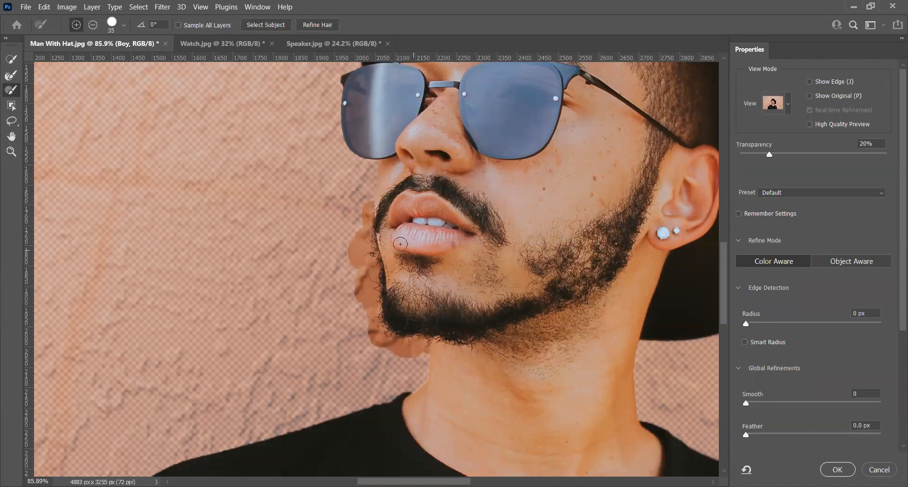
# Step: Refine the painted strip along the moustache and beard with the Refine Edge Brush, reducing its size to 25
pyautogui.scroll(3, 400, 244)
pyautogui.press('b')
pyautogui.moveTo(348, 179); pyautogui.dragTo(357, 363)
pyautogui.moveTo(357, 375)
pyautogui.mouseDown()
pyautogui.moveTo(307, 266)
pyautogui.moveTo(371, 298)
pyautogui.moveTo(400, 297)
pyautogui.moveTo(334, 274)
pyautogui.moveTo(328, 250)
pyautogui.moveTo(359, 265)
pyautogui.moveTo(329, 238)
pyautogui.moveTo(409, 275)
pyautogui.moveTo(319, 226)
pyautogui.mouseUp()
pyautogui.press('[')
pyautogui.press('[')
pyautogui.press('[')
pyautogui.press('[')
pyautogui.press('[')
pyautogui.press('[')
pyautogui.press('[')
pyautogui.moveTo(321, 188)
pyautogui.mouseDown()
pyautogui.moveTo(322, 229)
pyautogui.moveTo(399, 314)
pyautogui.moveTo(363, 265)
pyautogui.mouseUp()
pyautogui.scroll(-5, 366, 312)
pyautogui.scroll(2, 369, 315)
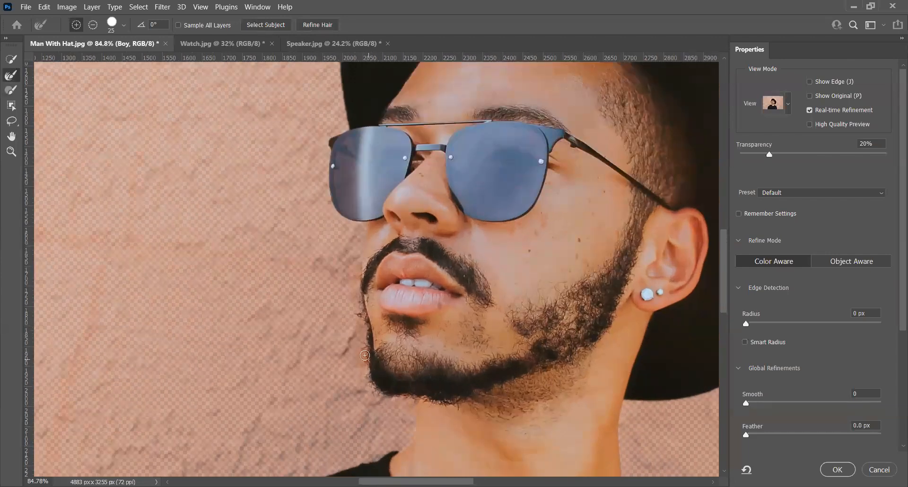
# Step: Set the preview transparency to 100% and refine the leftover patches under the chin and beside the beard and lips
pyautogui.moveTo(771, 152); pyautogui.dragTo(881, 154)
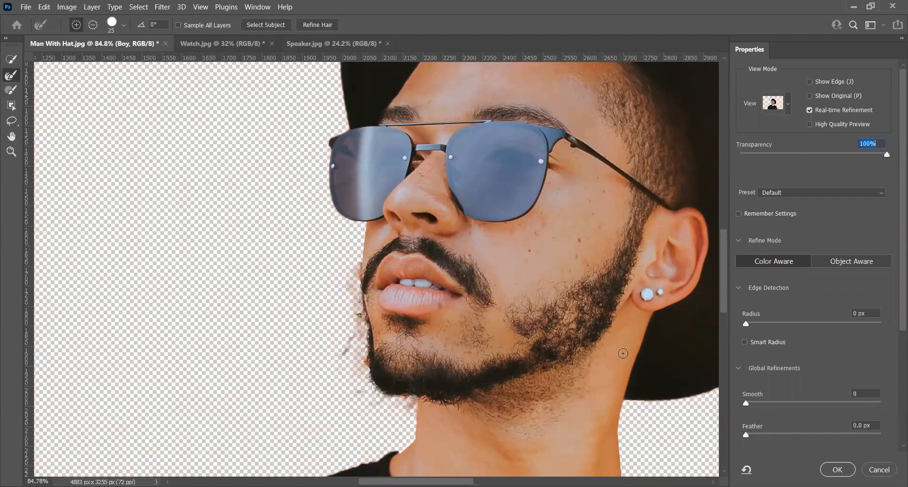
pyautogui.moveTo(405, 407)
pyautogui.keyDown('alt'); pyautogui.mouseDown()
pyautogui.moveTo(393, 398)
pyautogui.moveTo(394, 412)
pyautogui.moveTo(411, 414)
pyautogui.moveTo(410, 401)
pyautogui.mouseUp(); pyautogui.keyUp('alt')
pyautogui.moveTo(367, 362); pyautogui.dragTo(365, 377)
pyautogui.moveTo(360, 314); pyautogui.dragTo(363, 326)
pyautogui.moveTo(359, 263)
pyautogui.mouseDown()
pyautogui.moveTo(348, 300)
pyautogui.moveTo(355, 294)
pyautogui.moveTo(359, 284)
pyautogui.moveTo(330, 316)
pyautogui.moveTo(339, 376)
pyautogui.moveTo(350, 321)
pyautogui.moveTo(363, 370)
pyautogui.mouseUp()
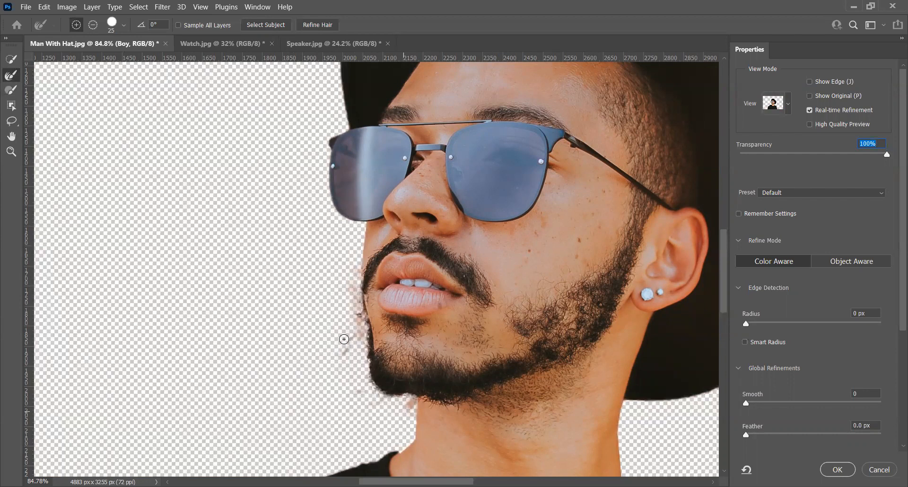
# Step: Paint the area beside the lower lip back into the selection and set the Brush hardness to 42%
pyautogui.click(16, 88)
pyautogui.moveTo(364, 320)
pyautogui.mouseDown()
pyautogui.moveTo(376, 324)
pyautogui.moveTo(374, 339)
pyautogui.moveTo(361, 298)
pyautogui.moveTo(396, 309)
pyautogui.moveTo(358, 301)
pyautogui.moveTo(353, 312)
pyautogui.mouseUp()
pyautogui.click(124, 25)
pyautogui.moveTo(171, 86); pyautogui.dragTo(167, 90)
pyautogui.moveTo(108, 88); pyautogui.dragTo(107, 88)
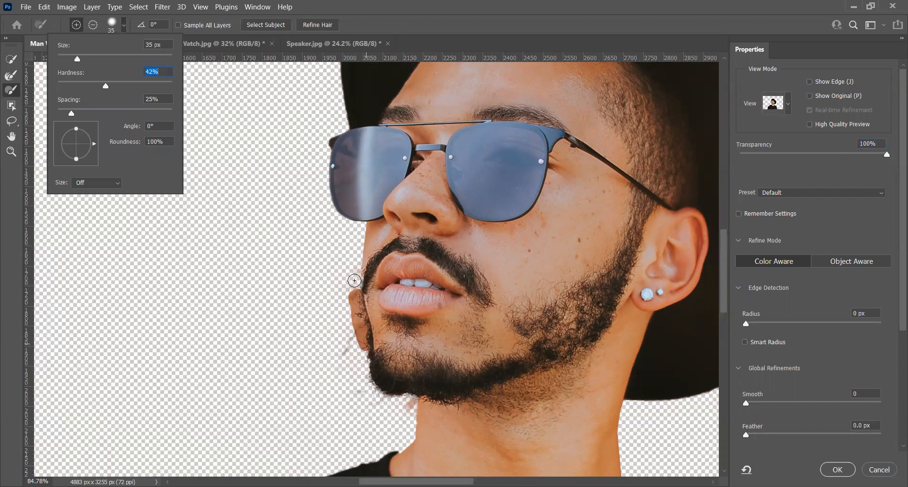
# Step: Refine the restored area beside the lower lip and chin with the Refine Edge Brush
pyautogui.click(10, 80)
pyautogui.moveTo(351, 289)
pyautogui.mouseDown()
pyautogui.moveTo(354, 337)
pyautogui.moveTo(346, 293)
pyautogui.moveTo(351, 328)
pyautogui.moveTo(356, 302)
pyautogui.moveTo(361, 353)
pyautogui.moveTo(364, 329)
pyautogui.moveTo(350, 348)
pyautogui.mouseUp()
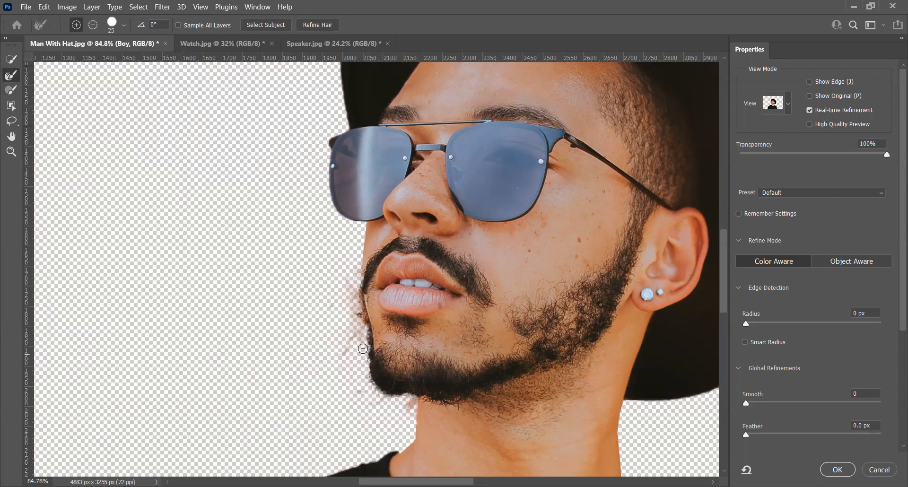
pyautogui.moveTo(358, 292)
pyautogui.mouseDown()
pyautogui.moveTo(370, 311)
pyautogui.moveTo(362, 302)
pyautogui.moveTo(360, 327)
pyautogui.mouseUp()
pyautogui.moveTo(363, 313); pyautogui.dragTo(369, 339)
# Step: Try another Refine Edge Brush stroke over the stray hairs beside the lower lip
pyautogui.scroll(5, 365, 323)
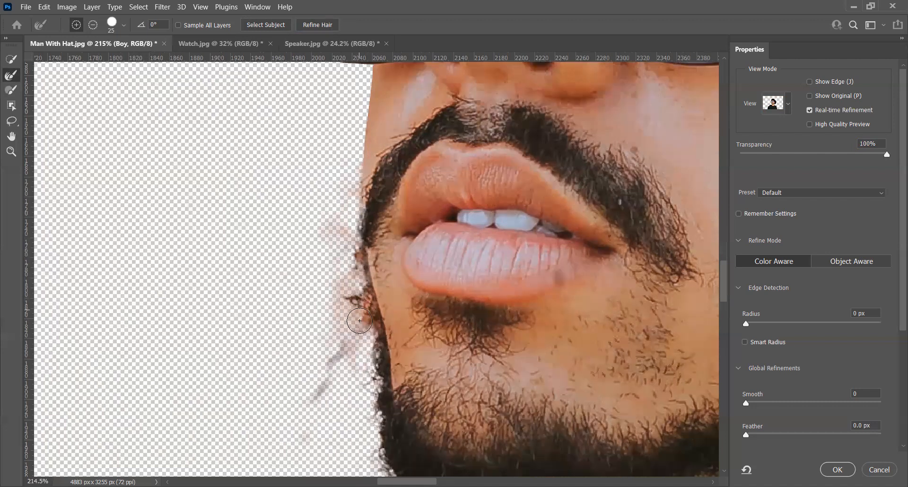
pyautogui.moveTo(363, 308); pyautogui.dragTo(350, 331)
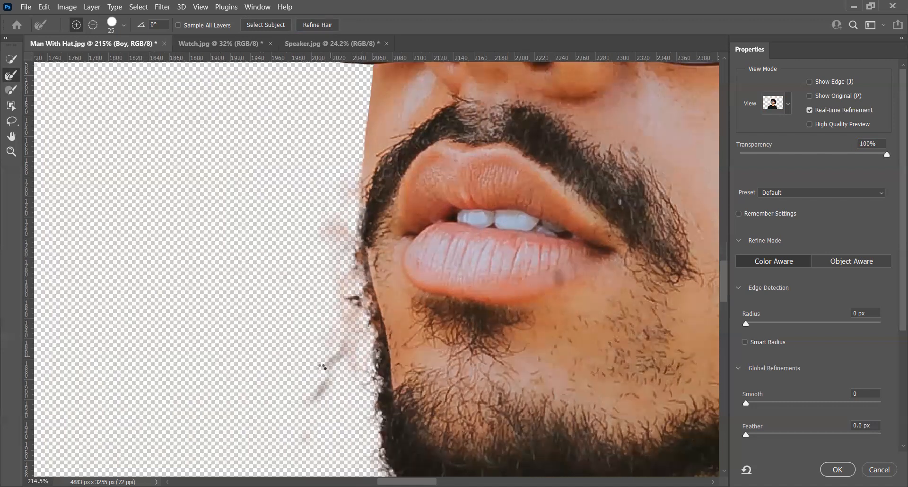
pyautogui.hotkey('ctrl', 'z')
# Step: Apply the edge refinement and copy the man to a new layer with the Boy layer hidden
pyautogui.scroll(-1, 286, 283)
pyautogui.scroll(-10, 286, 283)
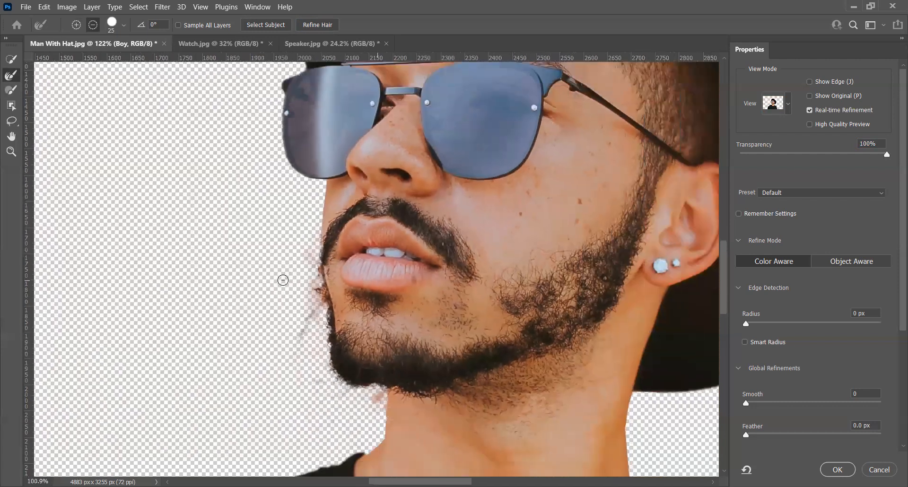
pyautogui.click(838, 470)
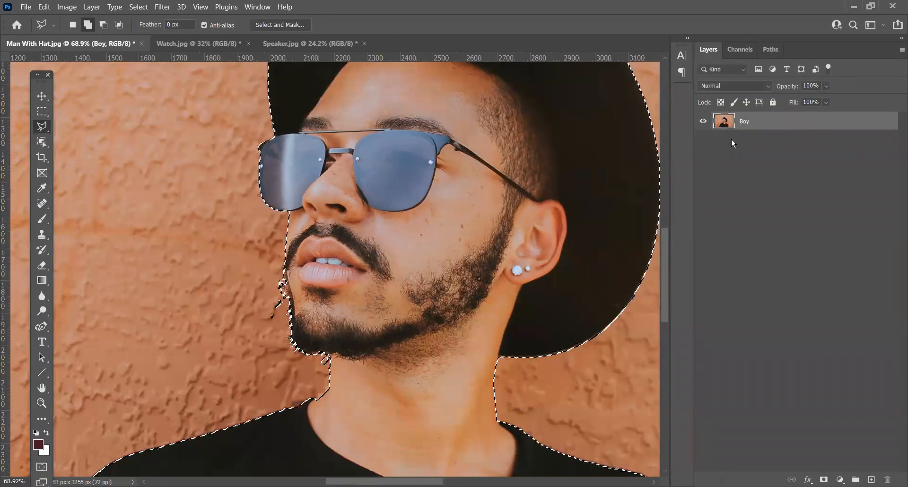
pyautogui.hotkey('ctrl', 'j')
pyautogui.click(704, 139)
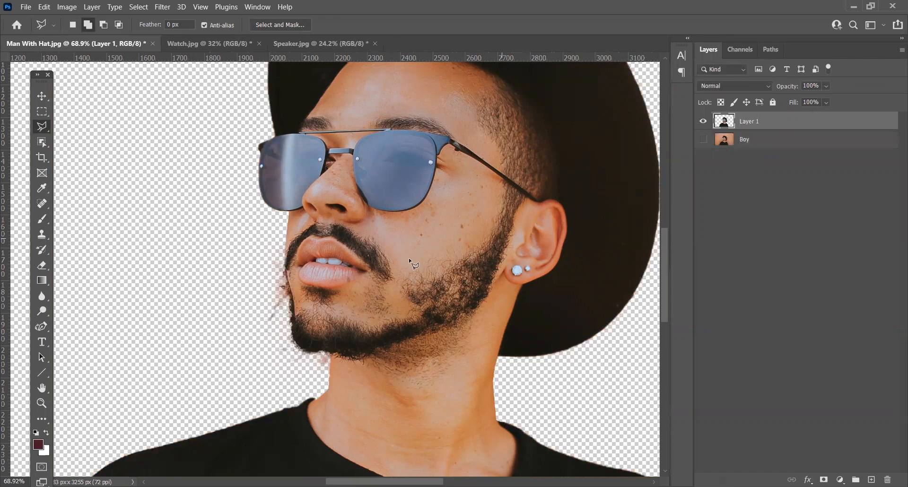
# Step: Erase the faint wall remnants in front of the lips and chin with the Eraser at 35% opacity
pyautogui.click(42, 265)
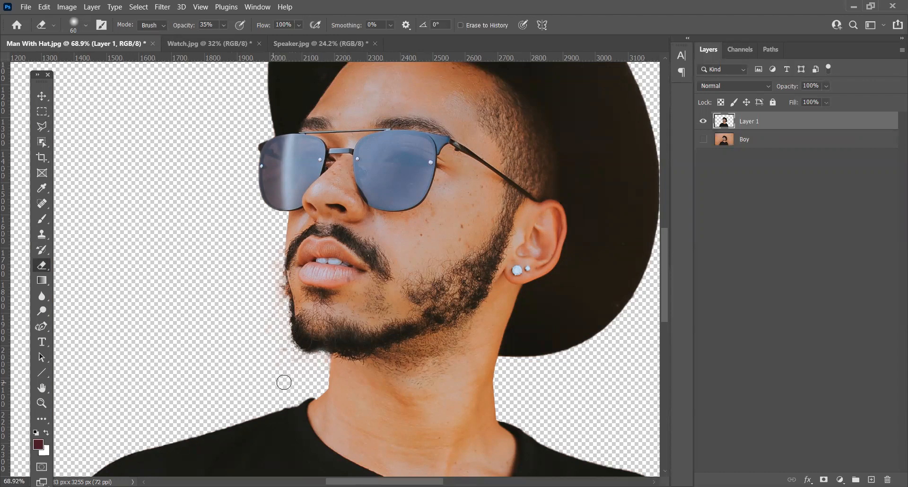
pyautogui.scroll(-3, 215, 300)
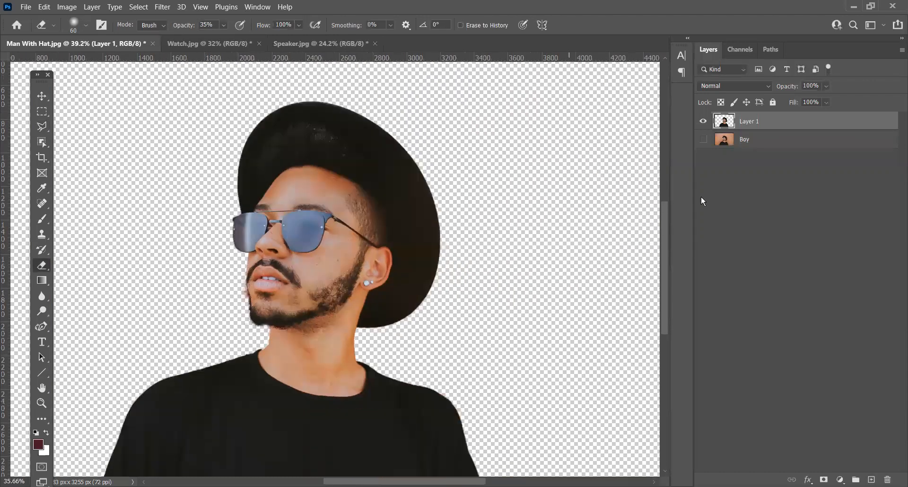
# Step: Add a new layer directly above the Boy layer and fill it with 50% Gray
pyautogui.click(779, 141)
pyautogui.click(872, 480)
pyautogui.hotkey('shift', 'F5')
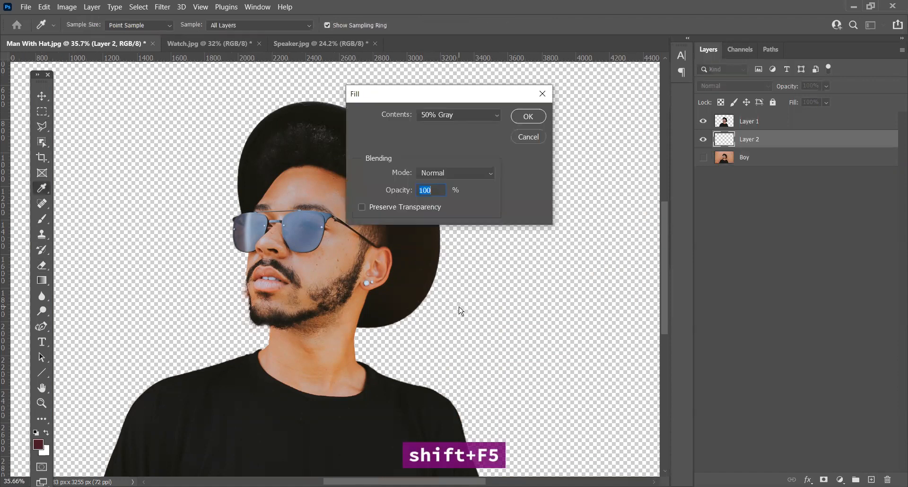
pyautogui.click(461, 118)
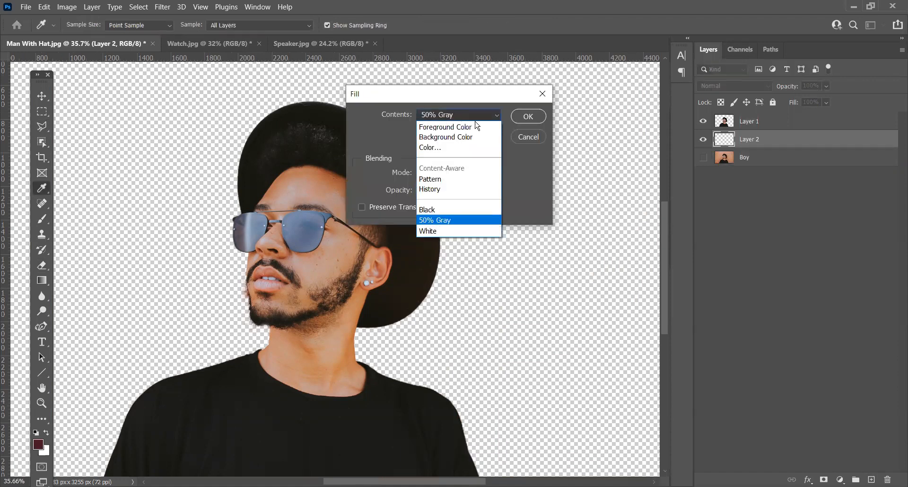
pyautogui.click(439, 223)
pyautogui.click(516, 119)
pyautogui.press('e')
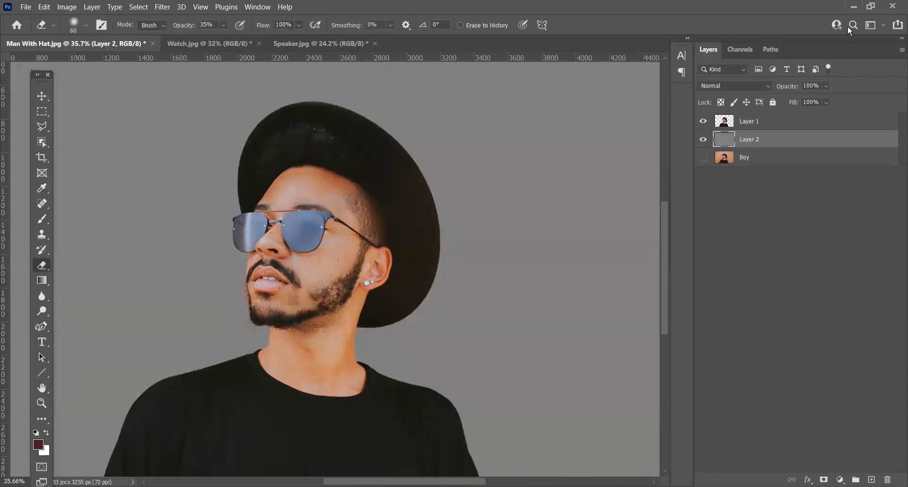
pyautogui.moveTo(422, 191); pyautogui.dragTo(454, 176)
pyautogui.scroll(4, 359, 266)
pyautogui.click(380, 274)
pyautogui.click(381, 270)
pyautogui.hotkey('ctrl', 'z')
# Step: Erase the remaining haze around the chin and lips on Layer 1, lowering the Eraser opacity to 30%
pyautogui.click(732, 124)
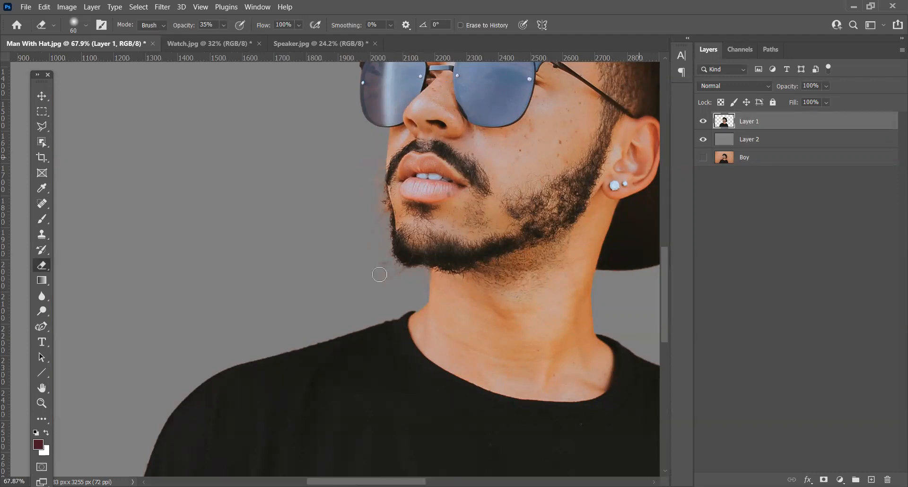
pyautogui.moveTo(388, 263); pyautogui.dragTo(377, 271)
pyautogui.click(204, 25)
pyautogui.write('30')
pyautogui.press('Return')
pyautogui.moveTo(375, 205)
pyautogui.mouseDown()
pyautogui.moveTo(382, 228)
pyautogui.moveTo(375, 173)
pyautogui.moveTo(365, 185)
pyautogui.moveTo(379, 167)
pyautogui.moveTo(371, 159)
pyautogui.moveTo(383, 205)
pyautogui.moveTo(375, 238)
pyautogui.moveTo(392, 273)
pyautogui.moveTo(383, 271)
pyautogui.moveTo(408, 277)
pyautogui.moveTo(371, 263)
pyautogui.moveTo(373, 233)
pyautogui.mouseUp()
pyautogui.scroll(-1, 282, 264)
pyautogui.scroll(-4, 282, 263)
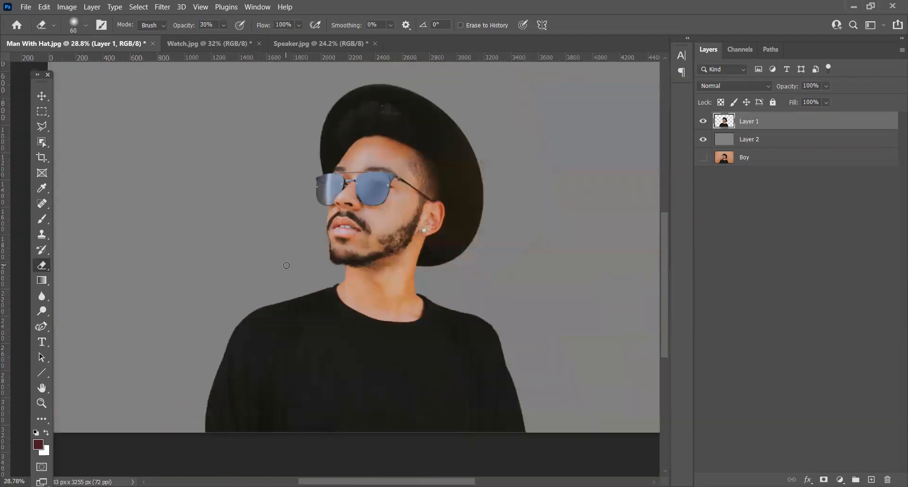
# Step: Examine the cutout's edges along the beard, collar and both shoulders against the gray layer, with the Object Selection Tool active
pyautogui.scroll(-3, 332, 279)
pyautogui.moveTo(451, 339); pyautogui.dragTo(454, 312)
pyautogui.click(42, 142)
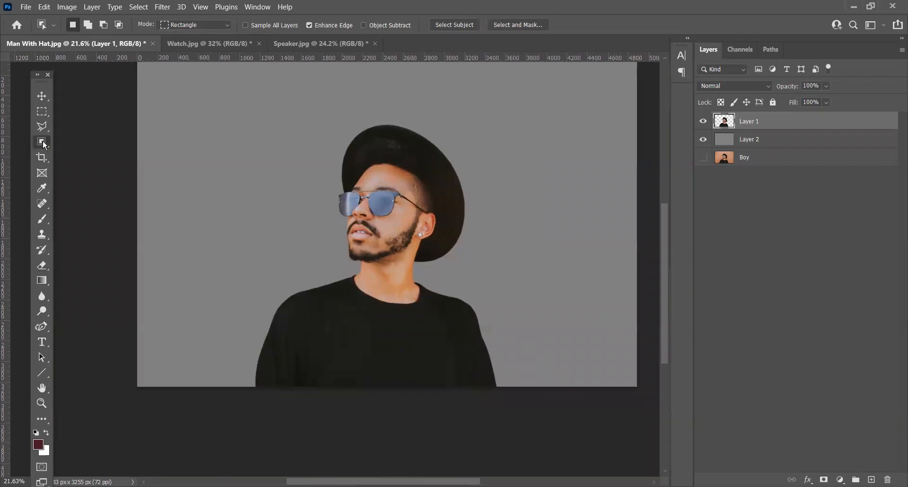
pyautogui.rightClick(45, 145)
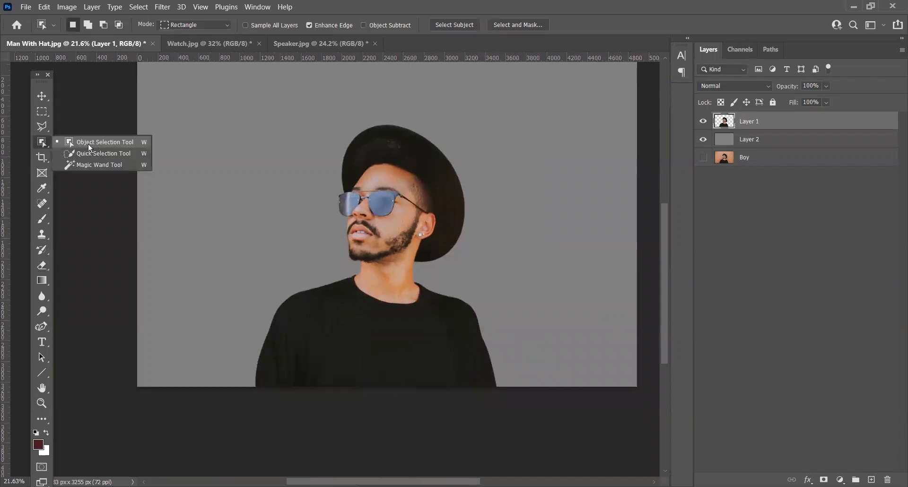
pyautogui.click(43, 142)
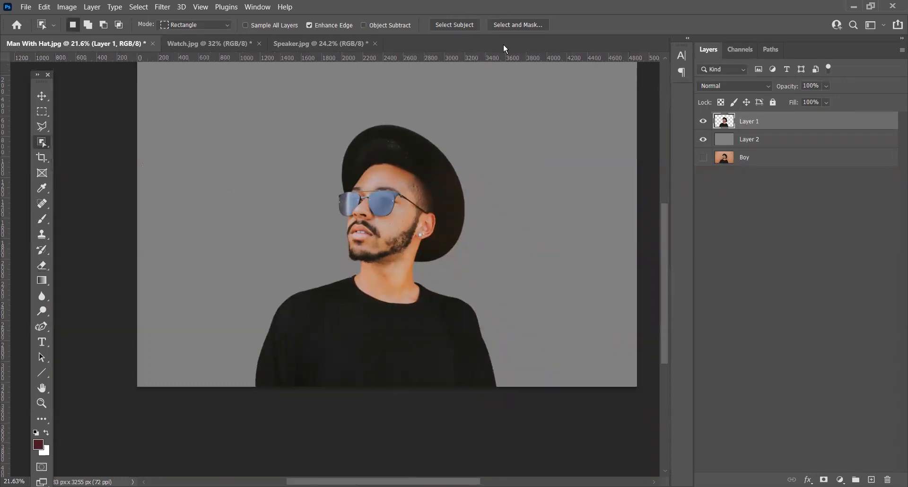
pyautogui.scroll(3, 359, 259)
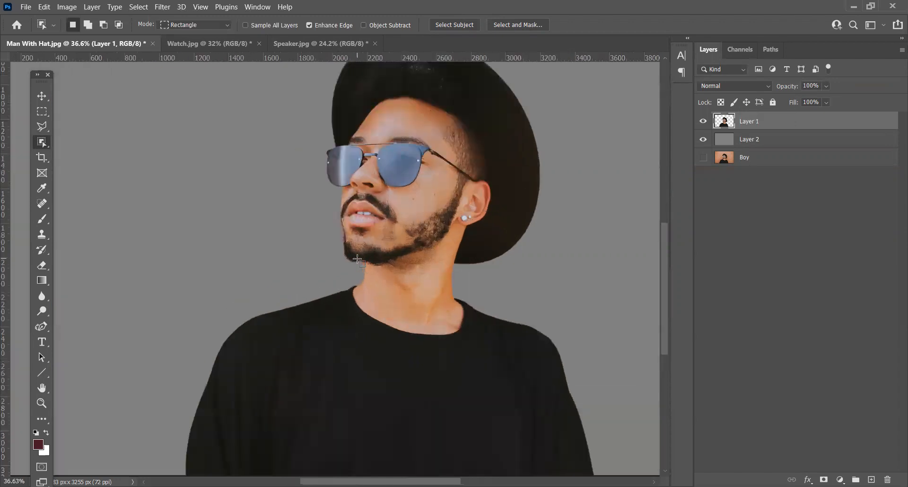
pyautogui.scroll(2, 358, 259)
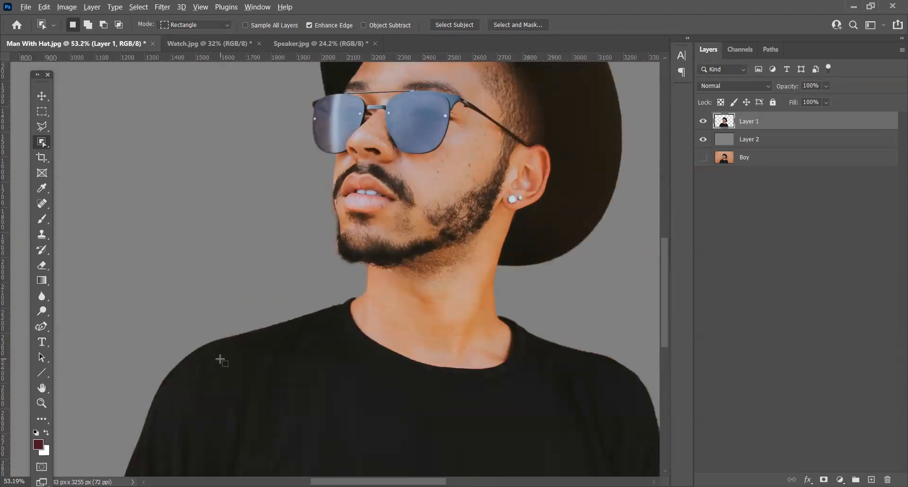
pyautogui.scroll(4, 222, 359)
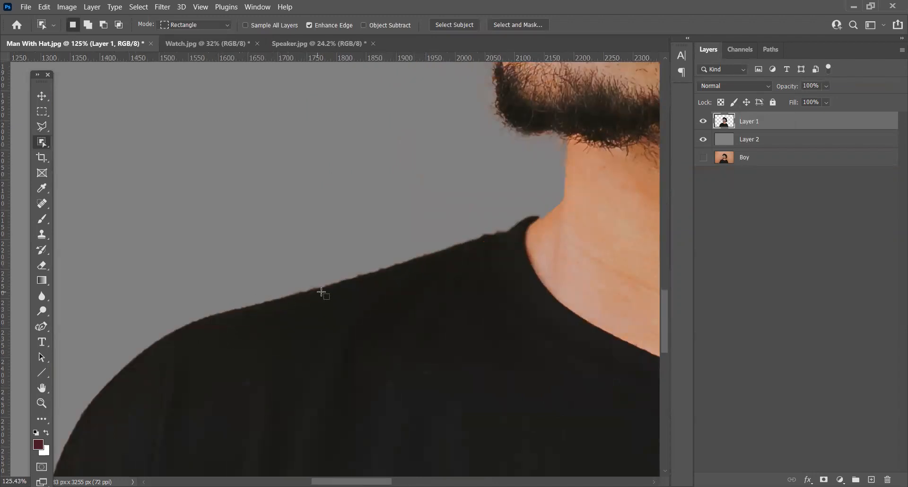
pyautogui.moveTo(42, 125); pyautogui.dragTo(89, 138)
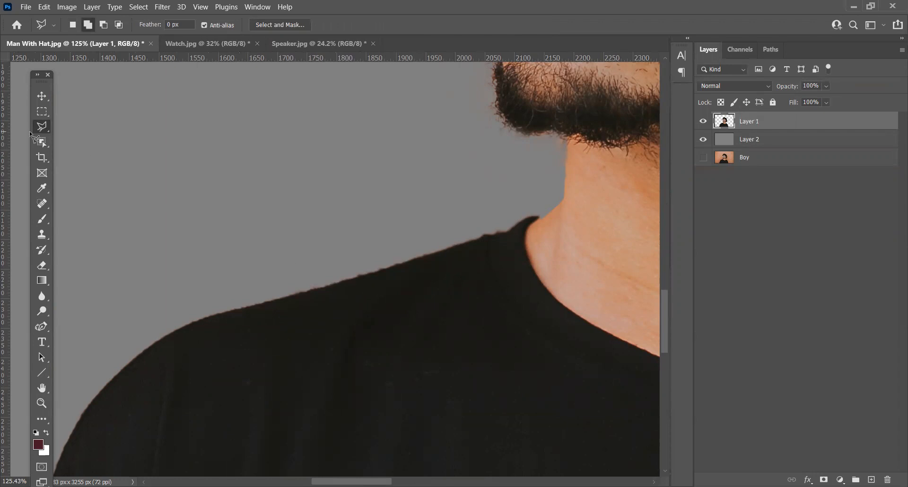
pyautogui.moveTo(42, 142); pyautogui.dragTo(101, 144)
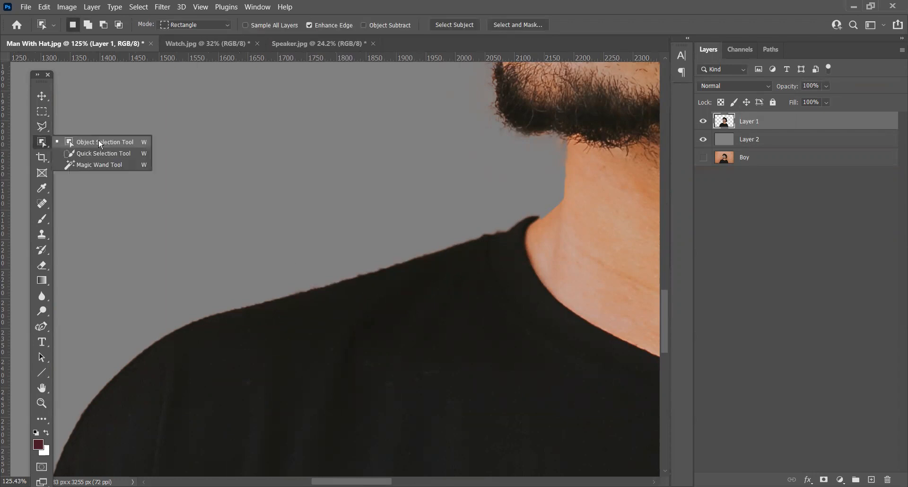
pyautogui.click(99, 141)
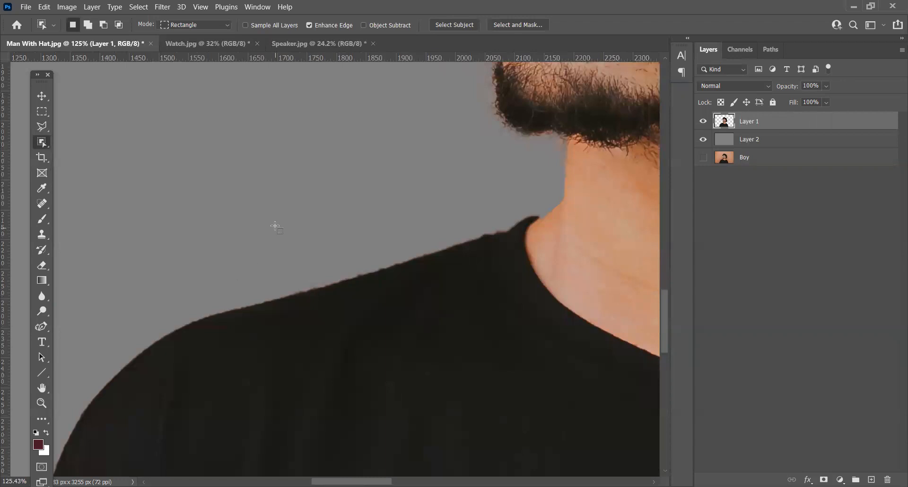
pyautogui.scroll(-3, 276, 227)
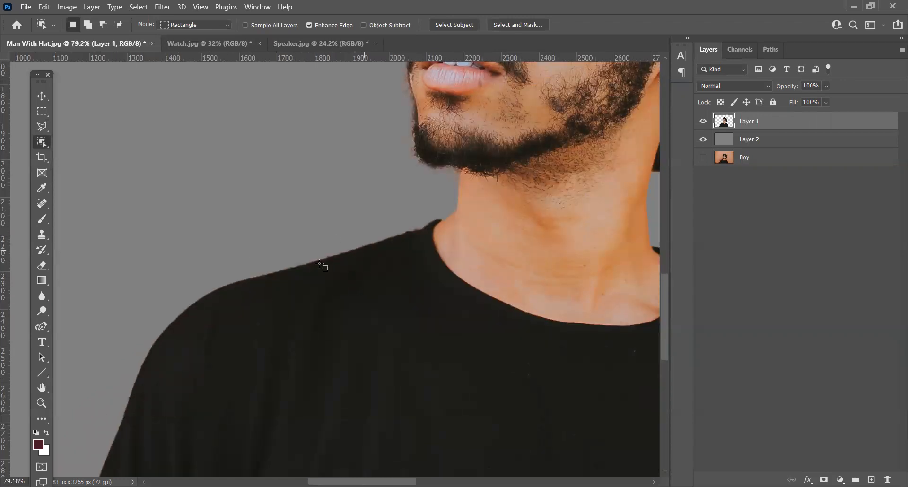
pyautogui.moveTo(376, 384); pyautogui.dragTo(167, 302)
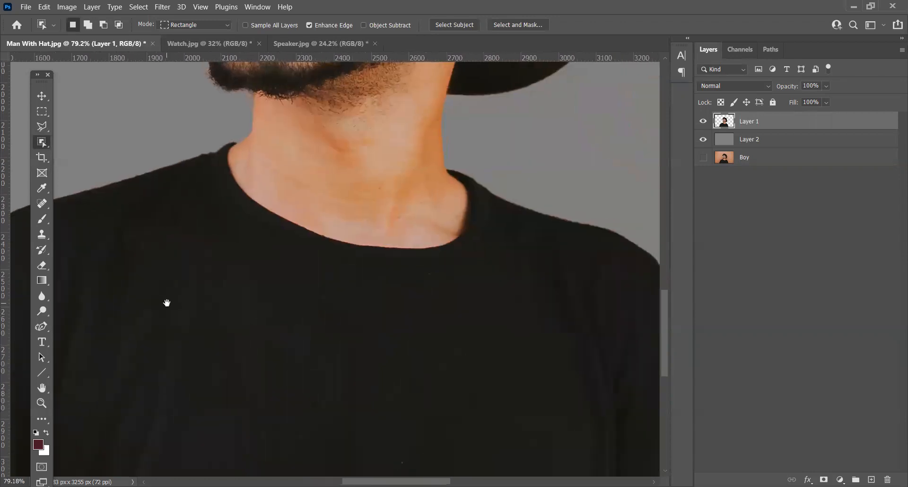
pyautogui.scroll(-3, 502, 255)
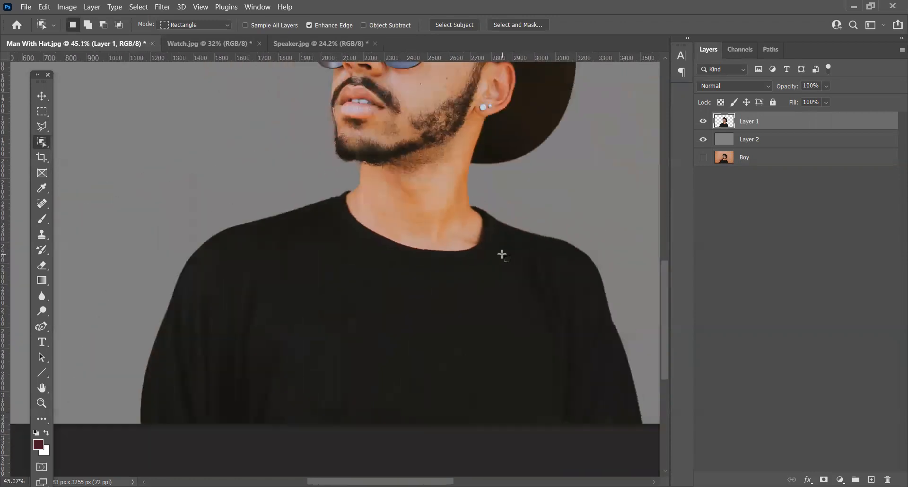
pyautogui.scroll(5, 243, 218)
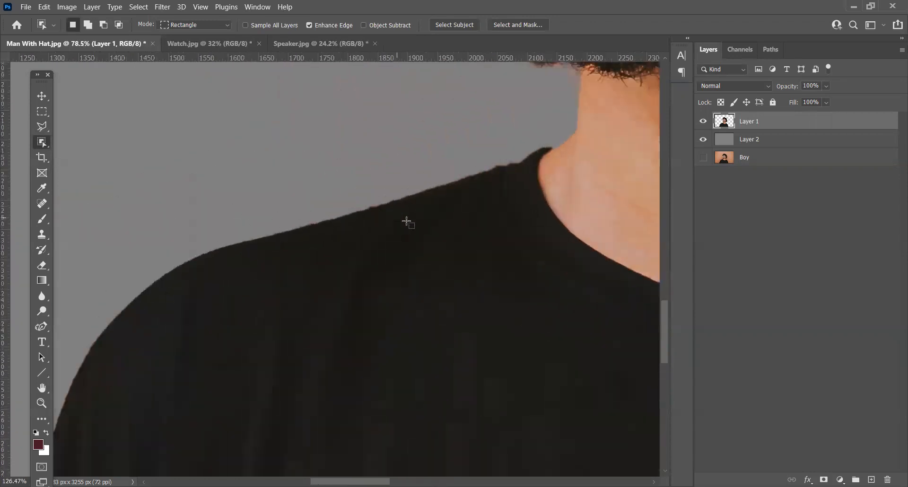
# Step: Compare the shoulder edge with the original photo by showing the Boy layer and hiding Layer 2, and turn Layer 2 back on
pyautogui.click(703, 139)
pyautogui.click(703, 157)
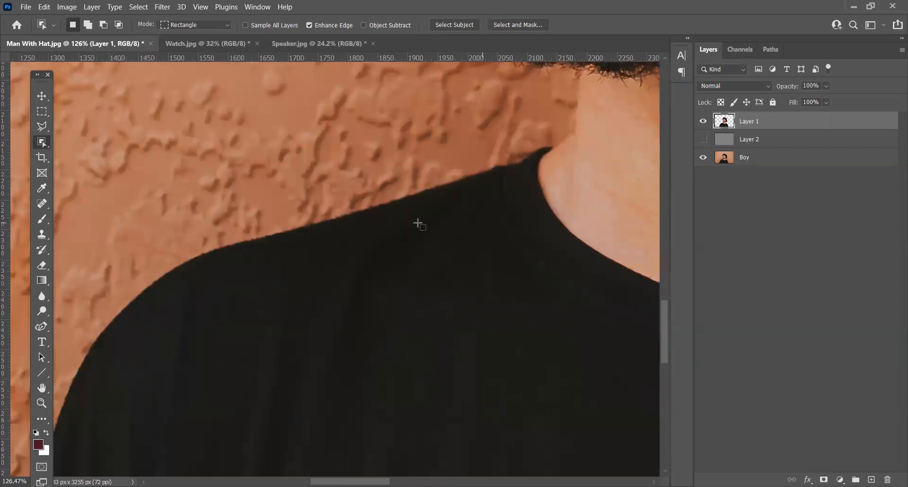
pyautogui.scroll(2, 293, 238)
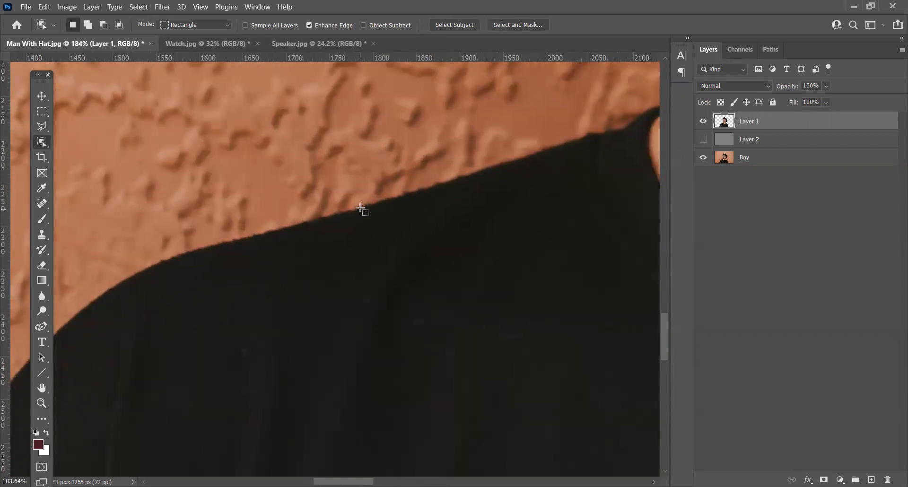
pyautogui.click(704, 140)
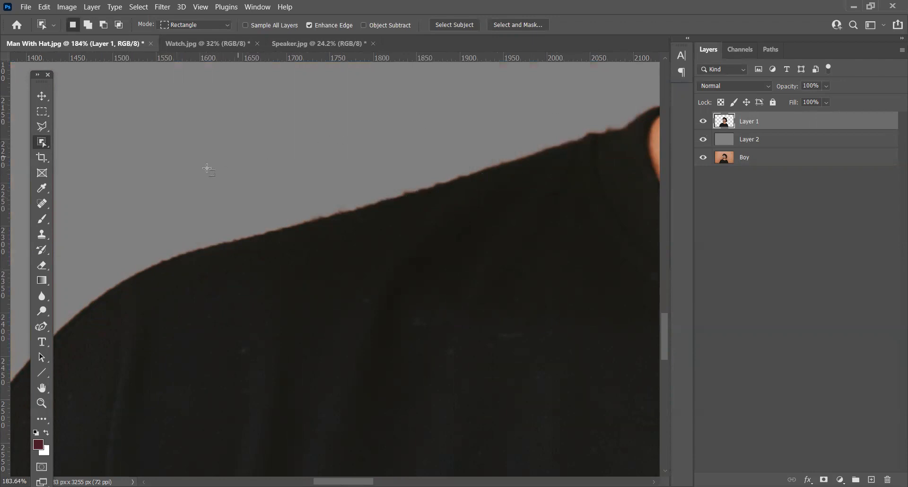
# Step: Inspect the cutout's edges around the neck, the shoulder behind the ear, the hat brim and the face
pyautogui.scroll(-3, 510, 274)
pyautogui.scroll(-1, 509, 272)
pyautogui.moveTo(508, 322)
pyautogui.mouseDown()
pyautogui.moveTo(476, 228)
pyautogui.moveTo(266, 261)
pyautogui.mouseUp()
pyautogui.moveTo(535, 250); pyautogui.dragTo(268, 316)
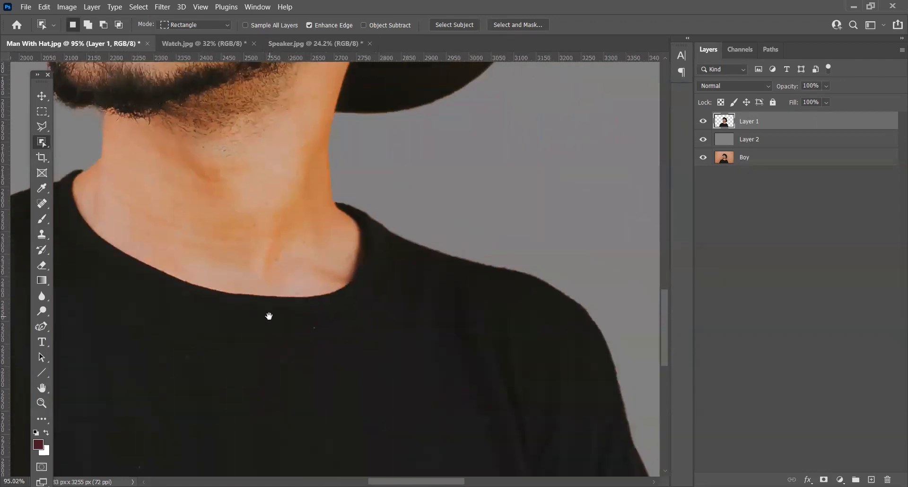
pyautogui.scroll(-2, 498, 245)
pyautogui.moveTo(426, 147); pyautogui.dragTo(491, 252)
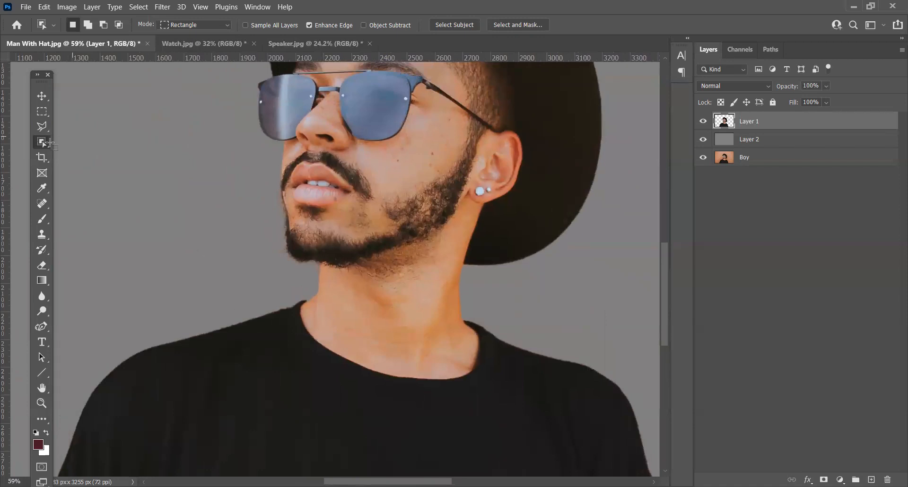
pyautogui.click(45, 143)
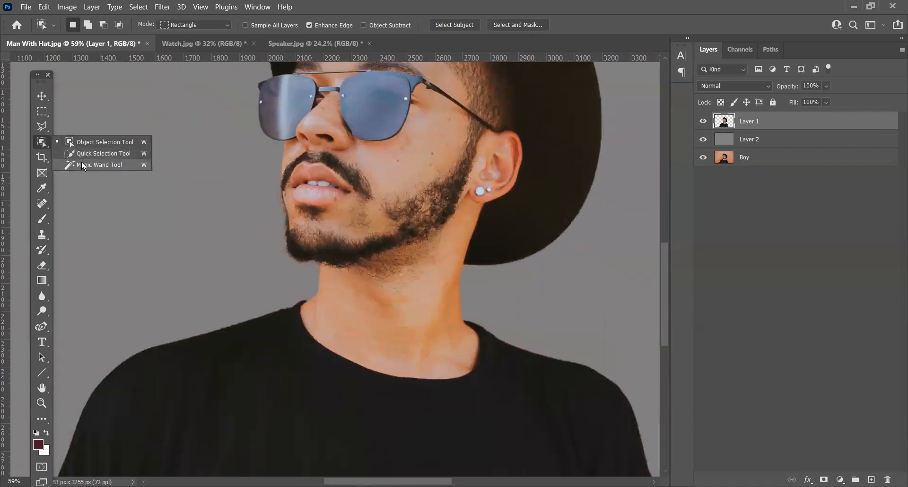
pyautogui.click(91, 142)
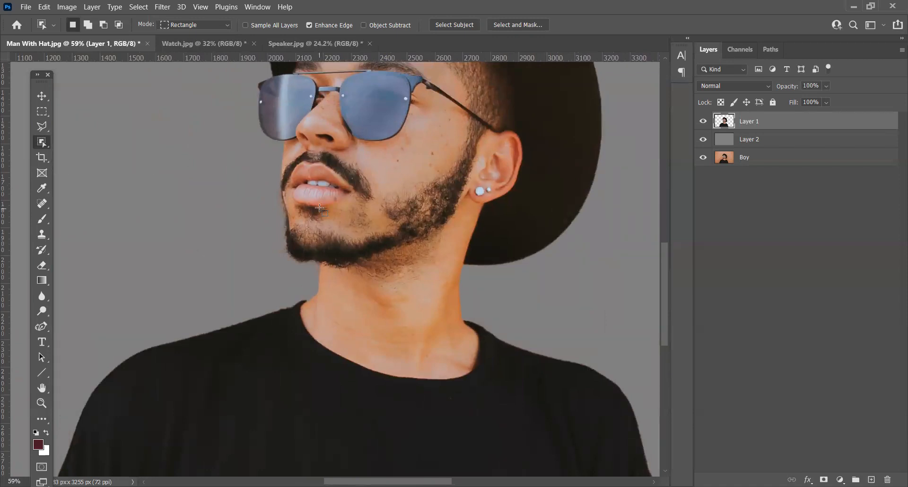
# Step: Switch to the Watch.jpg document and activate the Magic Wand Tool
pyautogui.hotkey('ctrl', 'Tab')
pyautogui.scroll(-2, 513, 227)
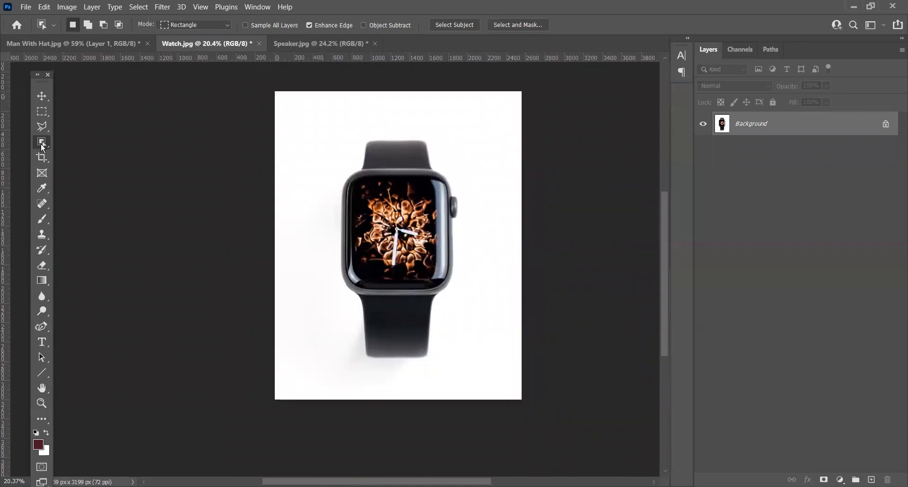
pyautogui.rightClick(41, 147)
pyautogui.click(95, 163)
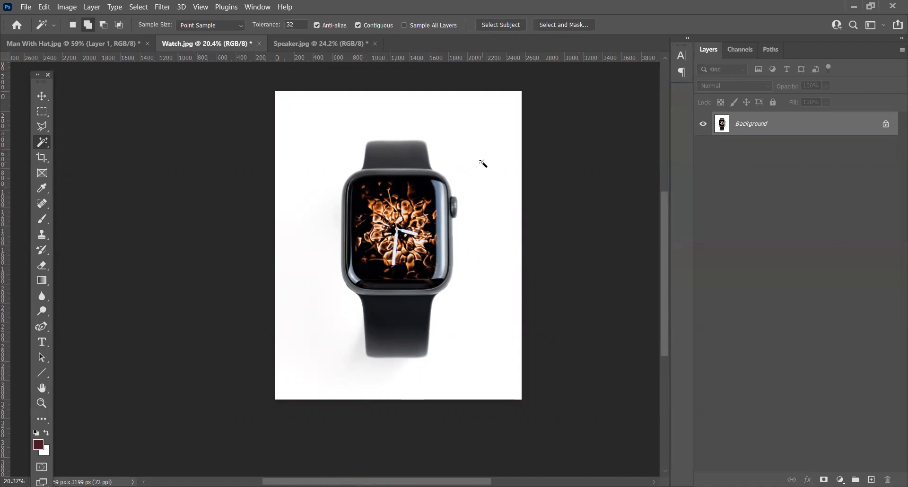
# Step: Examine the edges of the watch case, upper strap and crown against the white background up close
pyautogui.scroll(8, 350, 163)
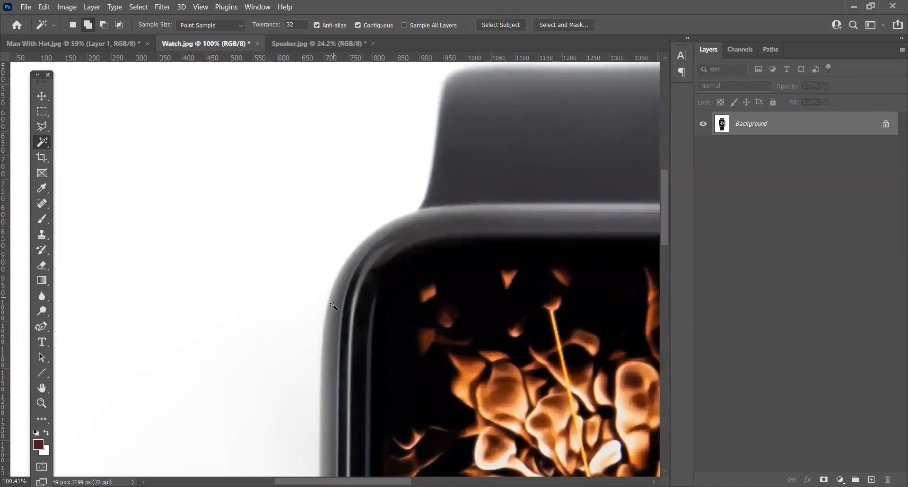
pyautogui.moveTo(474, 123); pyautogui.dragTo(375, 203)
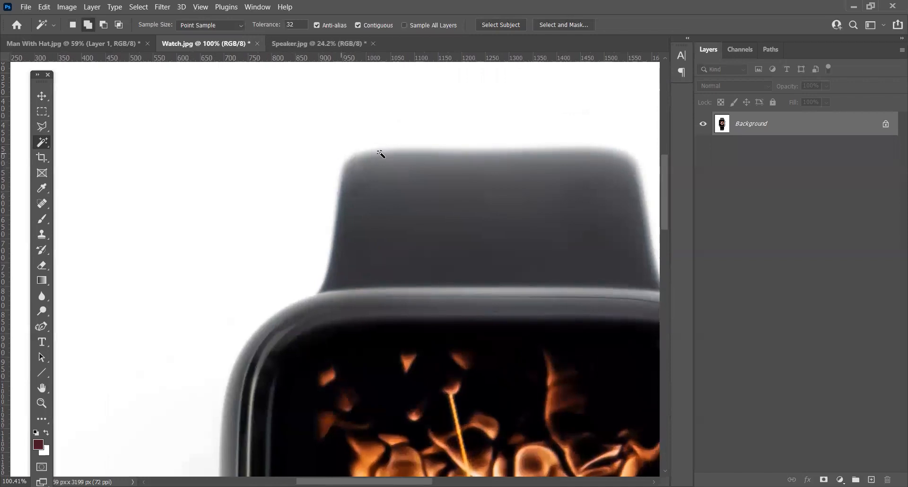
pyautogui.moveTo(550, 178); pyautogui.dragTo(426, 162)
pyautogui.moveTo(521, 264); pyautogui.dragTo(448, 206)
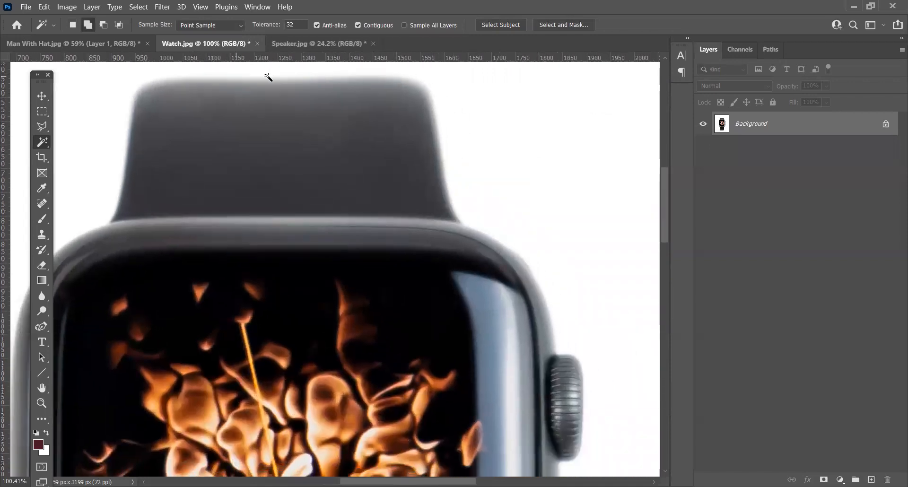
pyautogui.moveTo(507, 240); pyautogui.dragTo(474, 187)
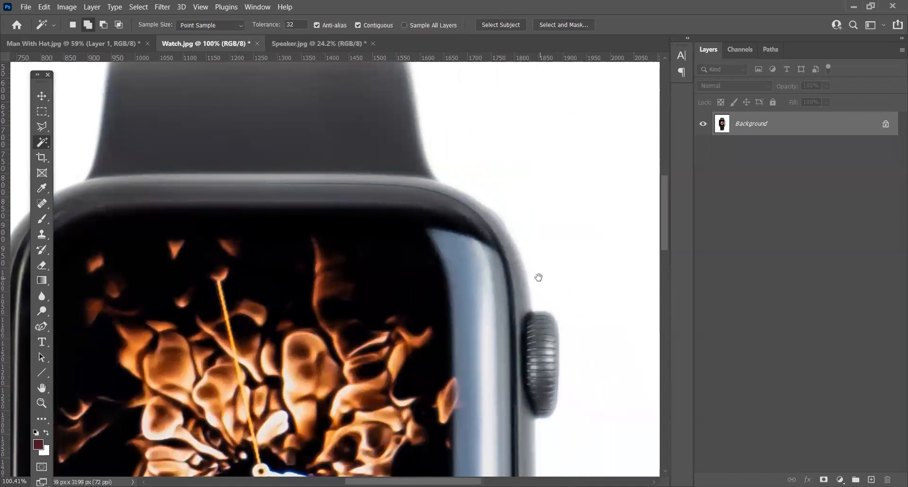
pyautogui.hotkey('ctrl', '0')
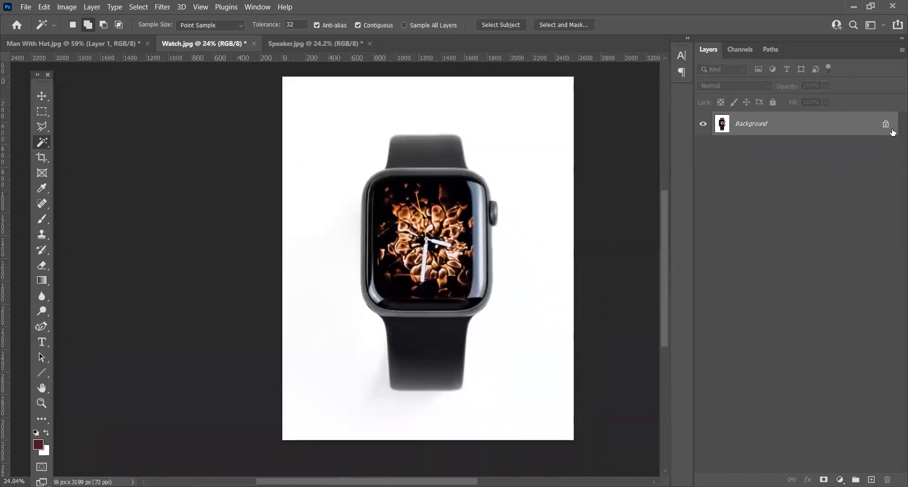
# Step: Unlock the Background layer and rename it Watch
pyautogui.click(886, 125)
pyautogui.doubleClick(743, 125)
pyautogui.write('Watch')
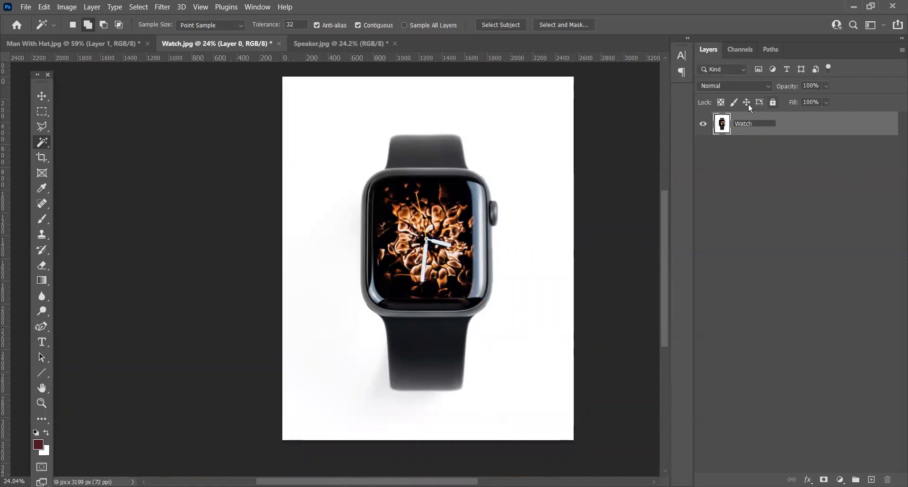
pyautogui.click(761, 167)
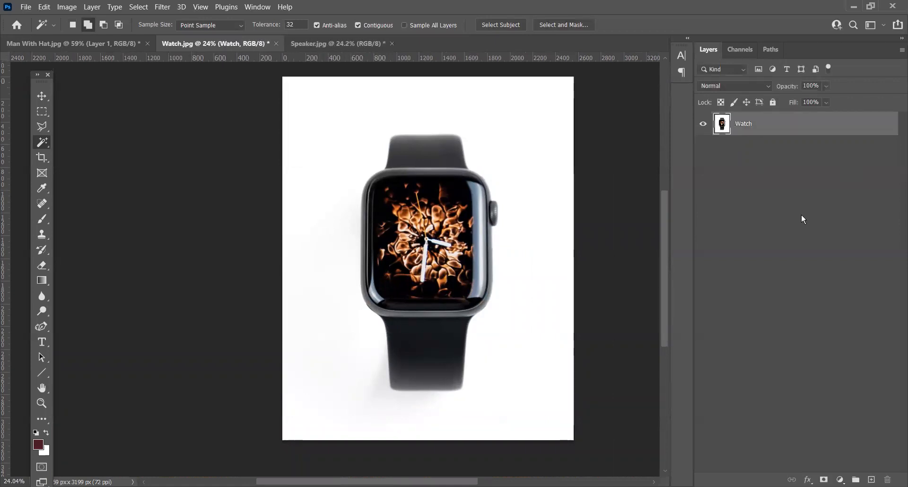
# Step: Select the white background around the watch with the Magic Wand at tolerance 32 and invert the selection
pyautogui.click(523, 150)
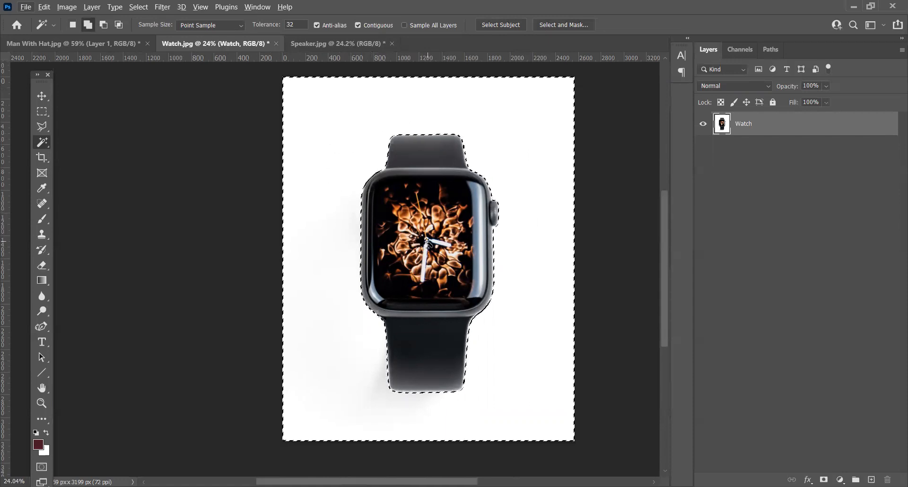
pyautogui.click(148, 5)
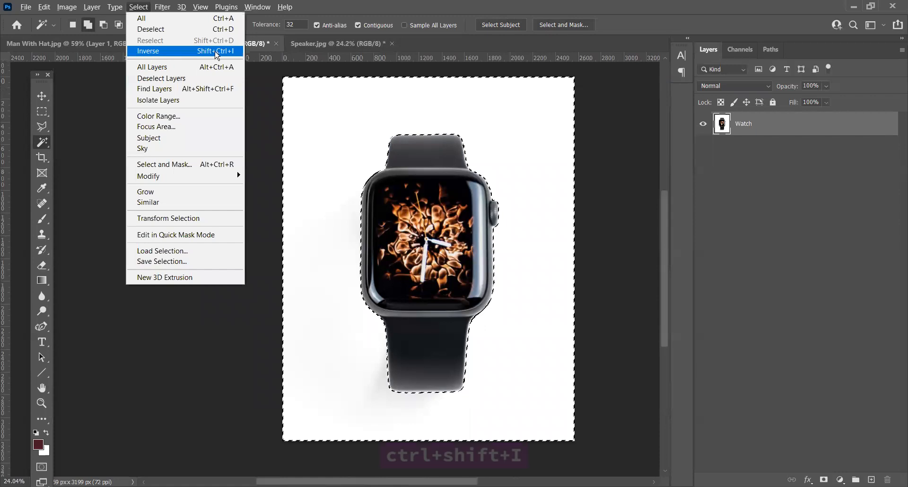
pyautogui.click(230, 51)
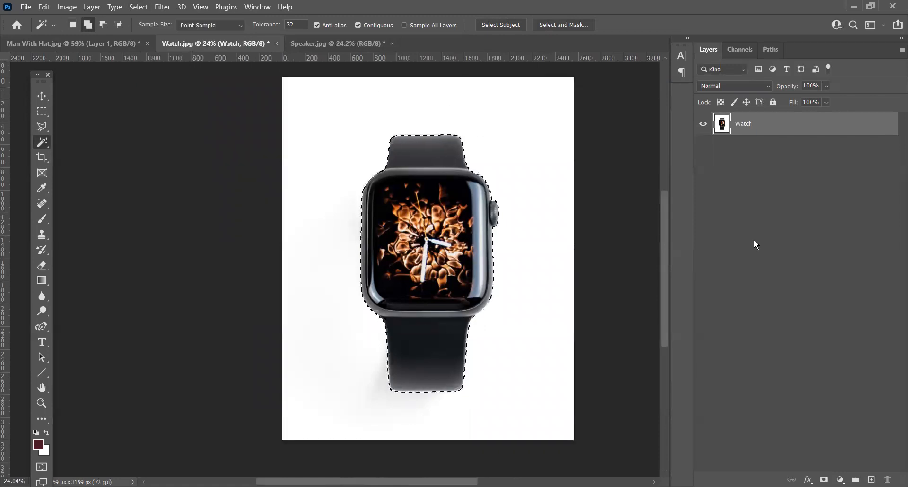
# Step: Copy the selected watch to a new layer and hide the Watch layer
pyautogui.hotkey('ctrl', 'j')
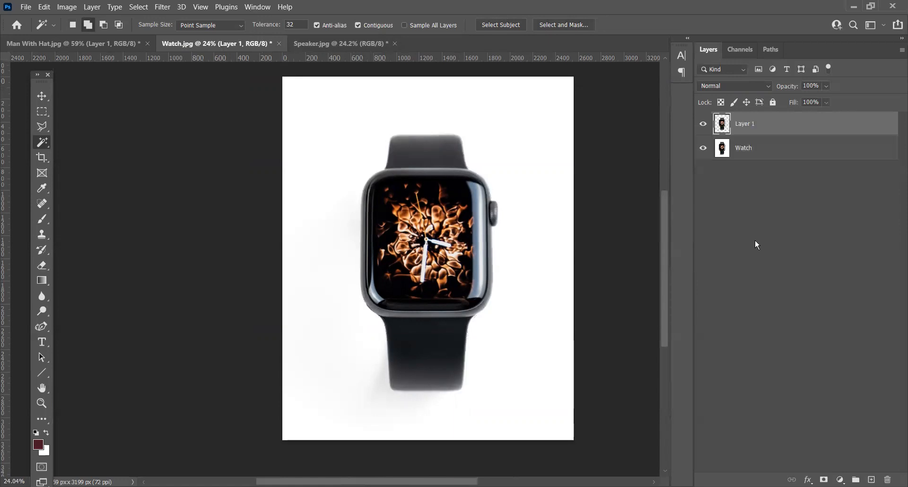
pyautogui.click(704, 149)
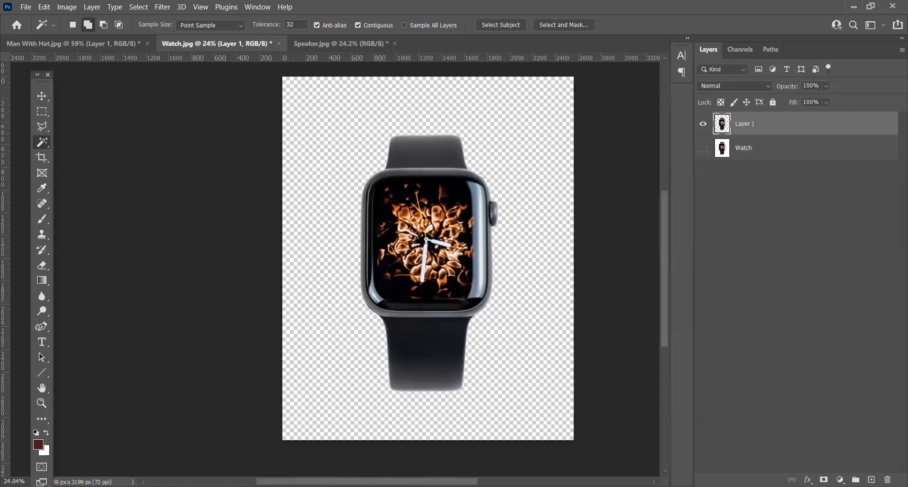
# Step: Add a new layer beneath the watch cutout and fill it with 50% gray at 100% opacity
pyautogui.hotkey('ctrl', 'shift', 'alt', 'n')
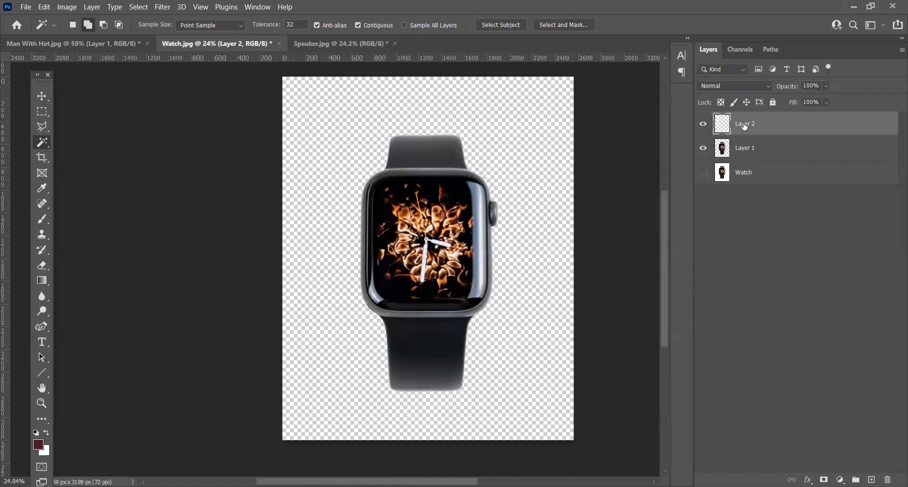
pyautogui.hotkey('ctrl', '[')
pyautogui.hotkey('shift', 'F5')
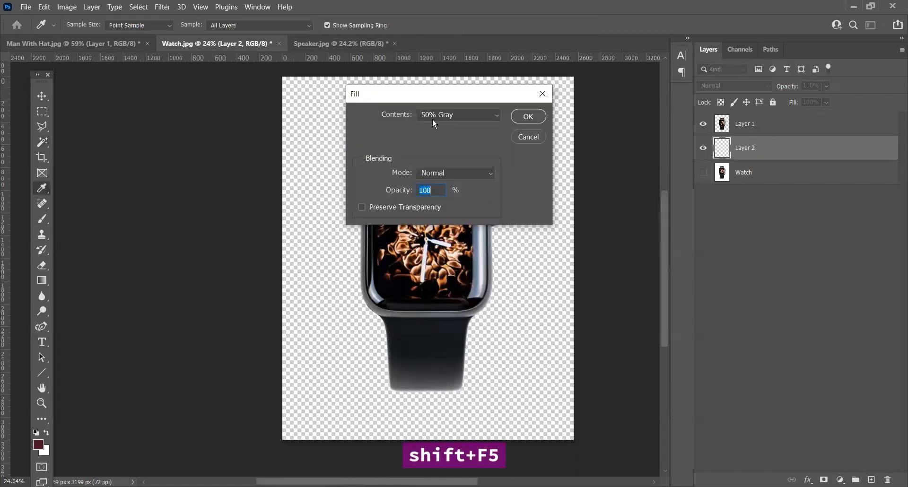
pyautogui.click(541, 117)
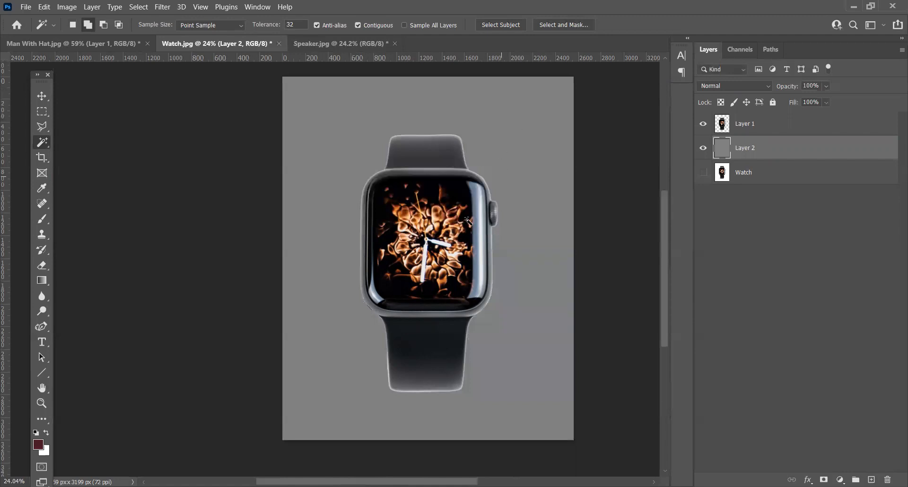
# Step: Examine the watch cutout's strap edges up close against the gray backdrop
pyautogui.scroll(4, 457, 145)
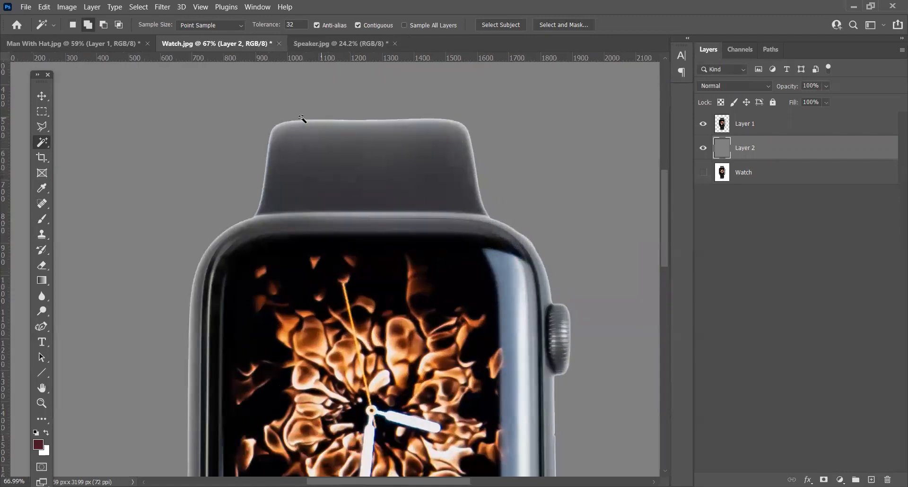
pyautogui.moveTo(368, 368); pyautogui.dragTo(412, 192)
pyautogui.moveTo(392, 431); pyautogui.dragTo(384, 251)
pyautogui.moveTo(383, 327); pyautogui.dragTo(405, 183)
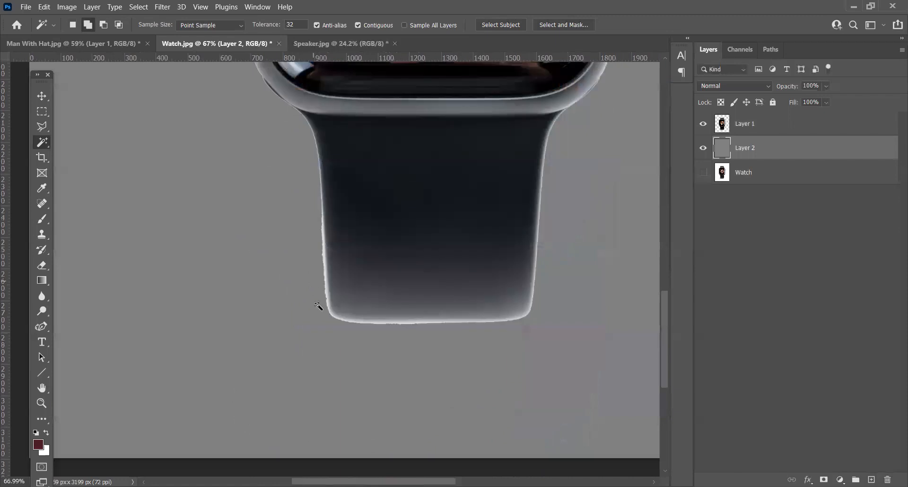
pyautogui.scroll(4, 319, 307)
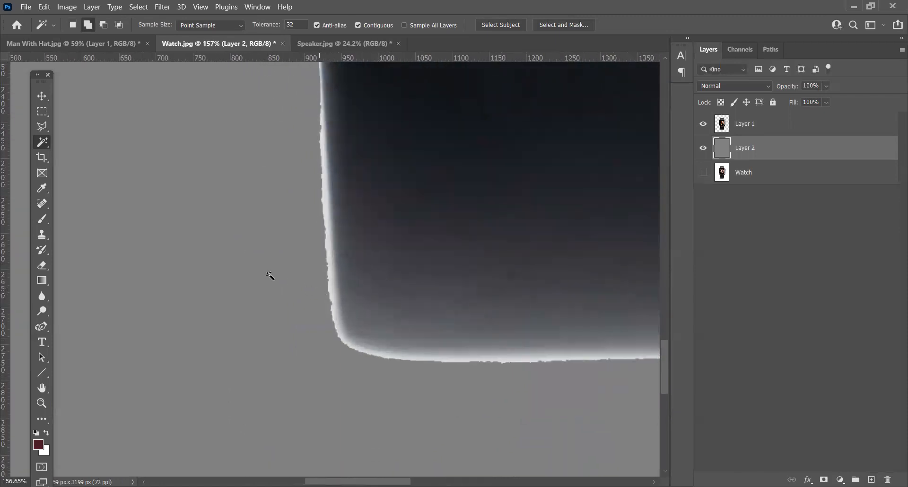
pyautogui.rightClick(45, 148)
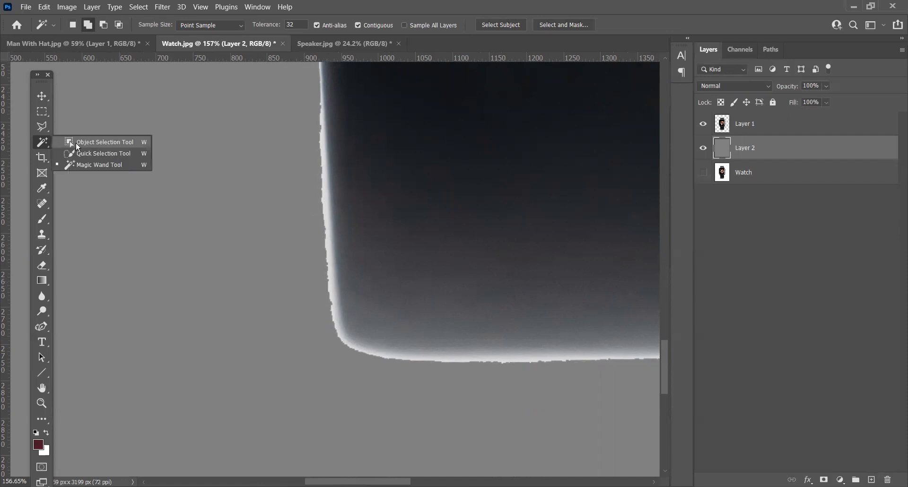
pyautogui.click(95, 166)
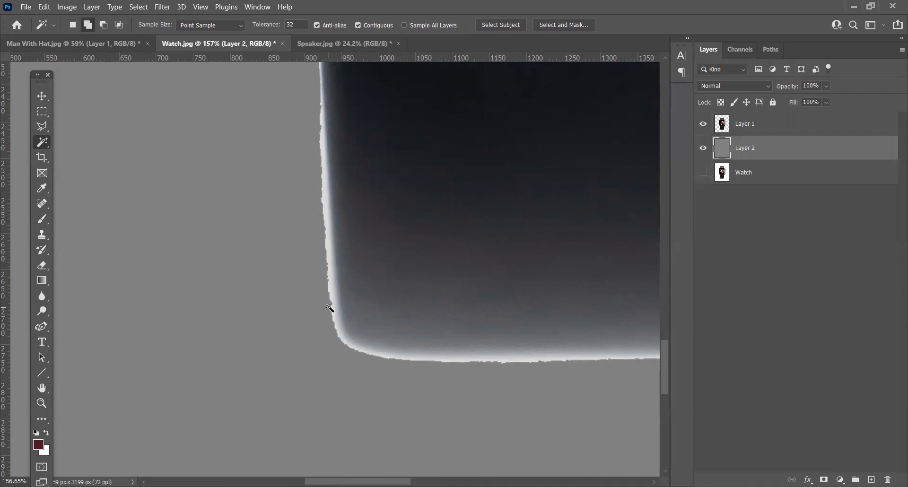
# Step: Undo the gray fill, the added layers and the hiding of Watch, back to the active selection on the Watch layer
pyautogui.hotkey('ctrl', 'z')
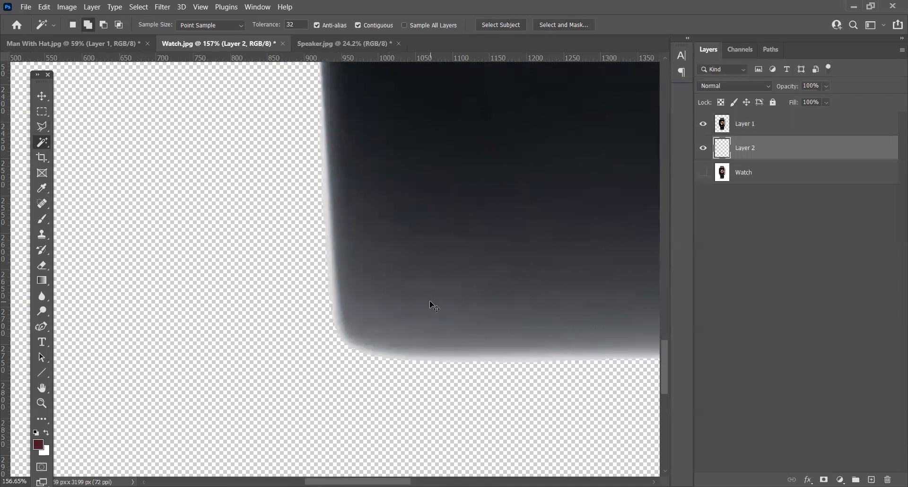
pyautogui.hotkey('ctrl', 'z')
pyautogui.hotkey('ctrl', 'z')
pyautogui.hotkey('ctrl', 'z')
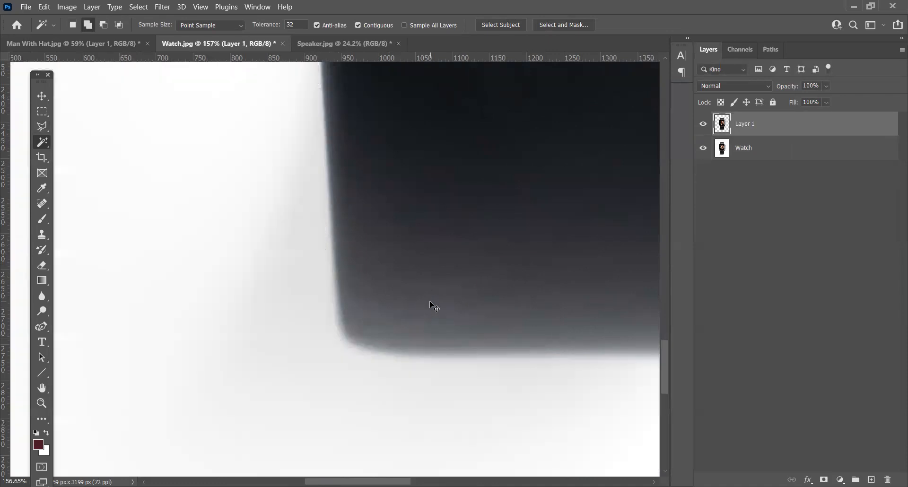
pyautogui.hotkey('ctrl', 'z')
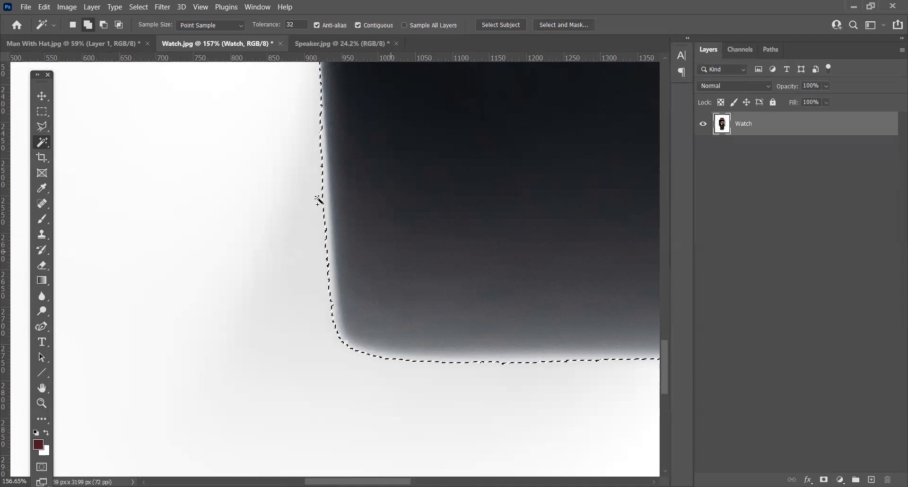
# Step: Smooth the watch selection's jagged outline with a sample radius of 10 pixels
pyautogui.scroll(-5, 349, 152)
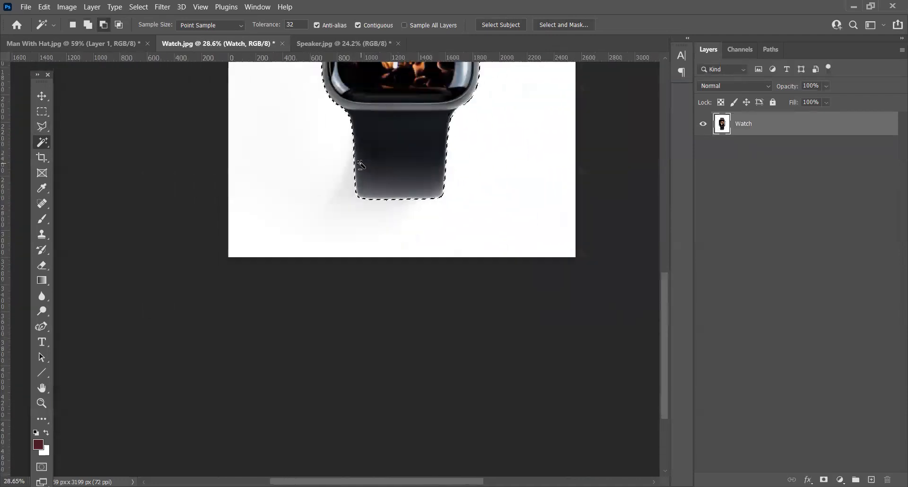
pyautogui.scroll(-1, 360, 165)
pyautogui.scroll(3, 505, 219)
pyautogui.scroll(-2, 422, 201)
pyautogui.scroll(3, 364, 312)
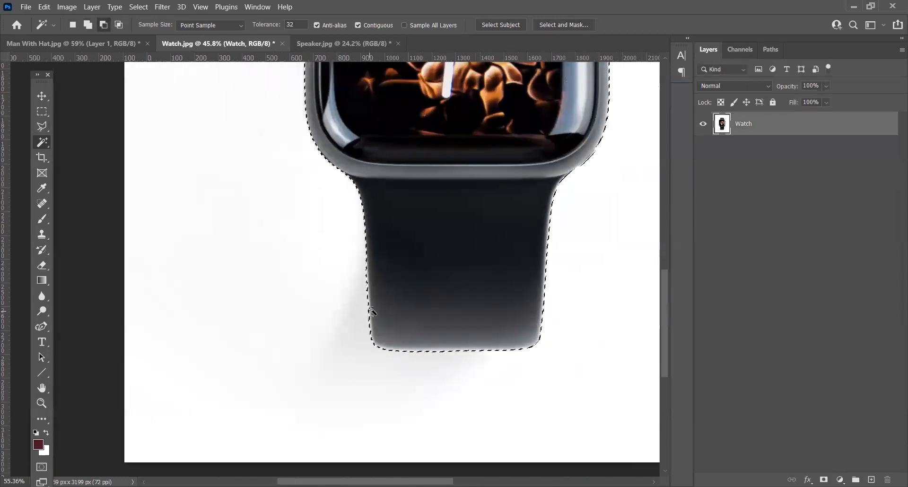
pyautogui.scroll(5, 372, 312)
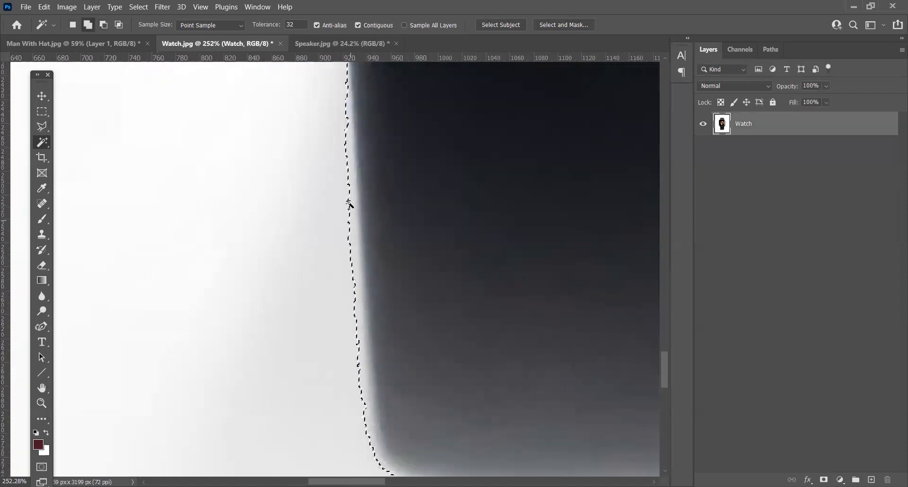
pyautogui.scroll(2, 362, 150)
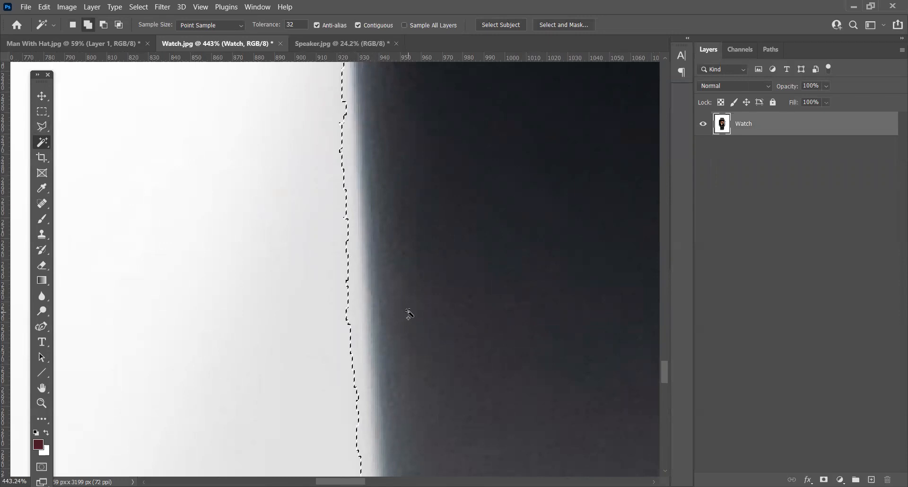
pyautogui.click(140, 9)
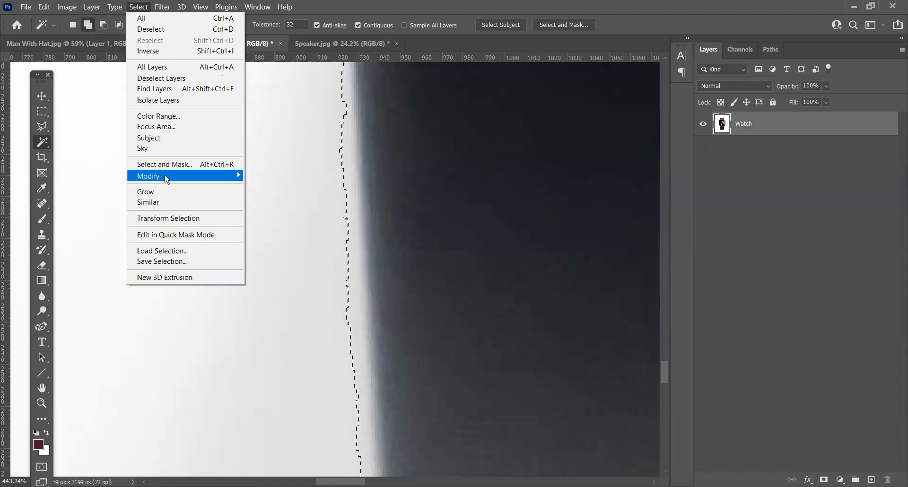
pyautogui.moveTo(166, 180)
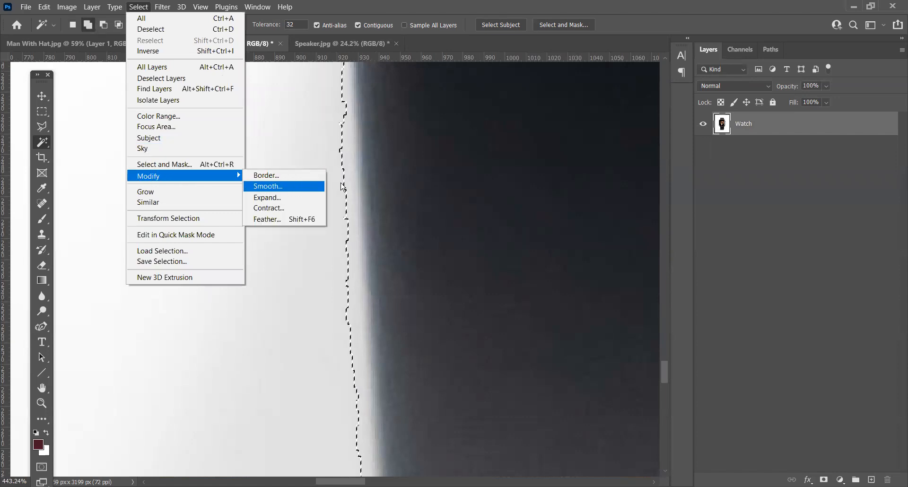
pyautogui.click(317, 186)
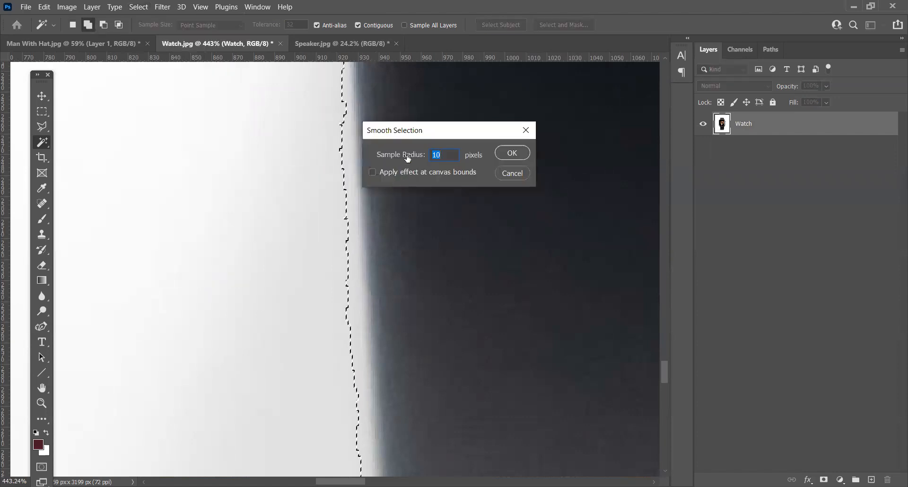
pyautogui.click(519, 158)
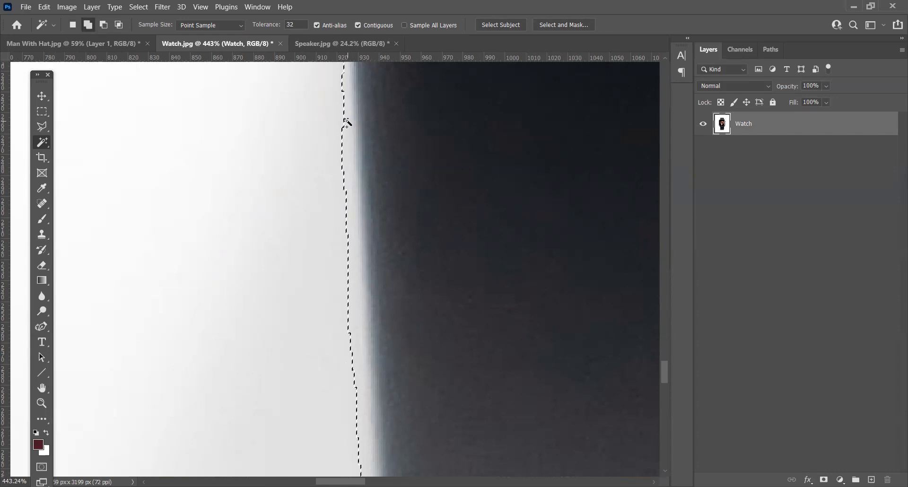
# Step: Apply Smooth to the watch selection a second time, again with a 10-pixel sample radius
pyautogui.click(139, 7)
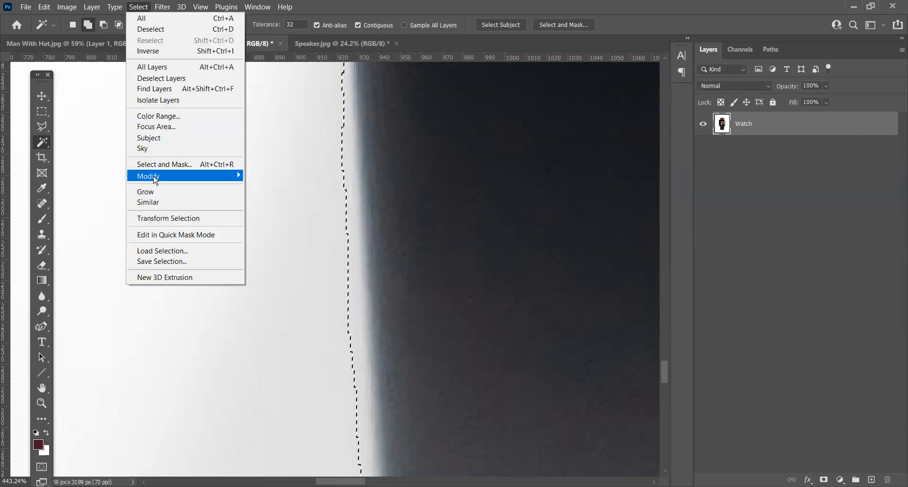
pyautogui.moveTo(156, 180)
pyautogui.click(286, 188)
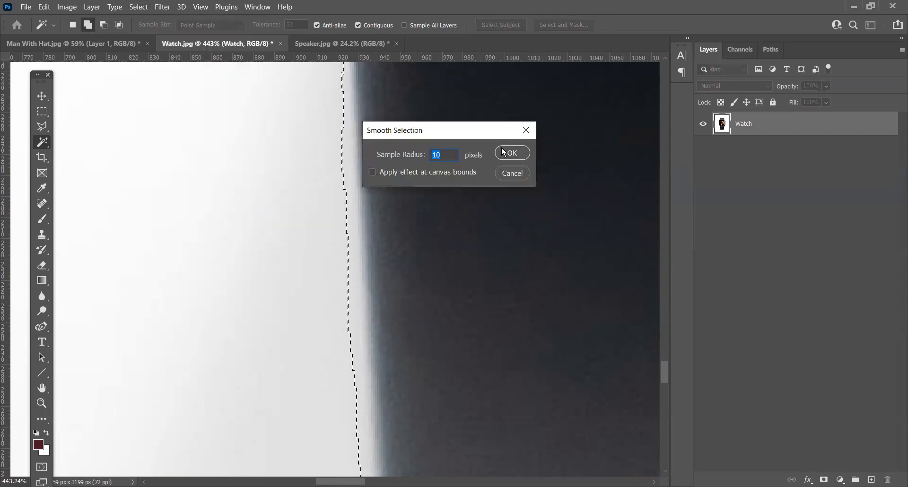
pyautogui.click(506, 155)
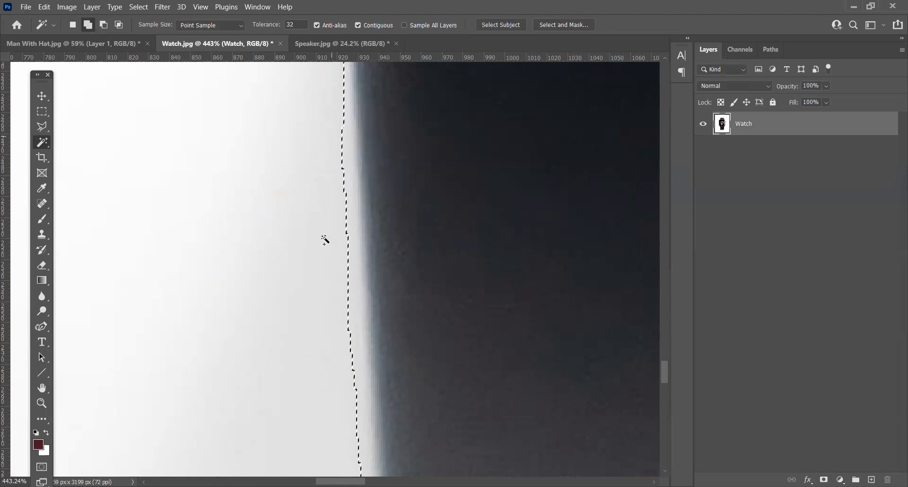
# Step: Copy the smoothed watch selection to a new layer and insert a 50% gray filled layer between it and the Watch layer
pyautogui.scroll(-5, 381, 298)
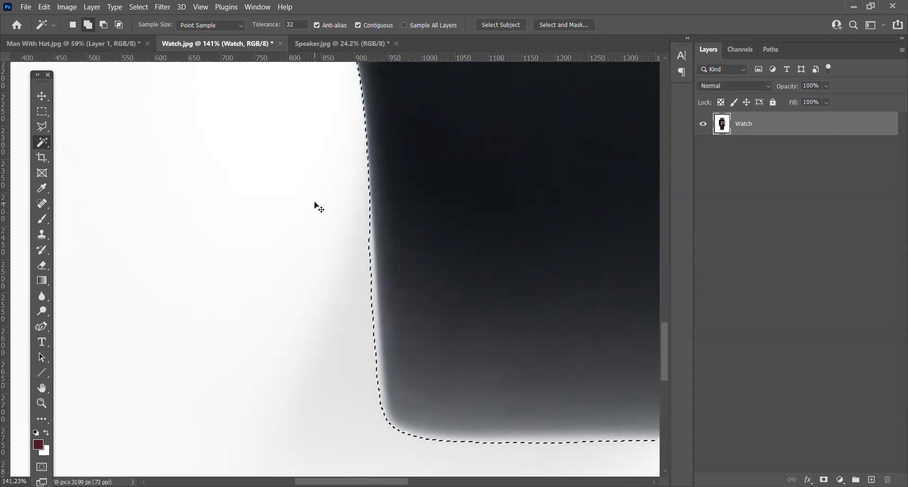
pyautogui.hotkey('ctrl', 'j')
pyautogui.click(770, 154)
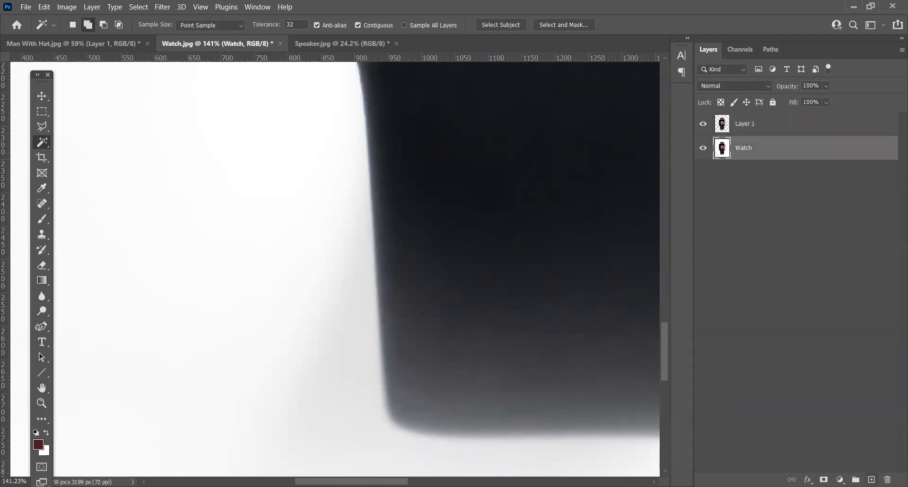
pyautogui.hotkey('ctrl', 'shift', 'alt', 'n')
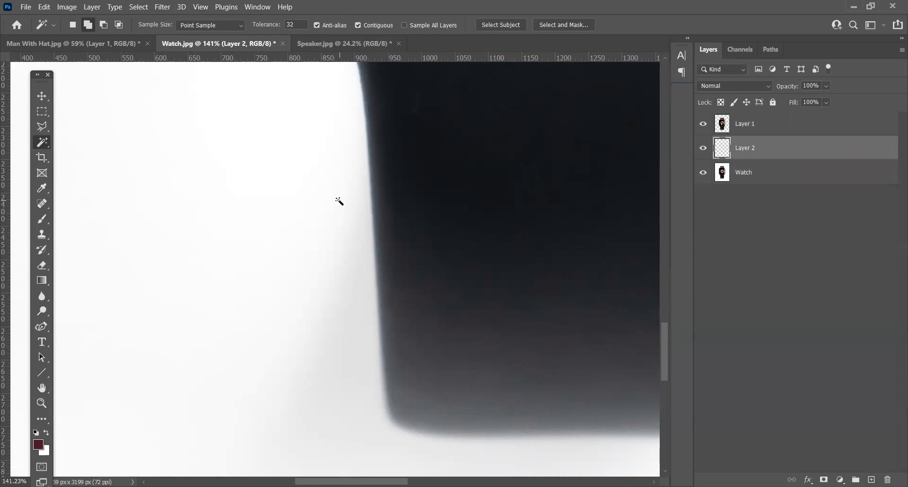
pyautogui.hotkey('shift', 'F5')
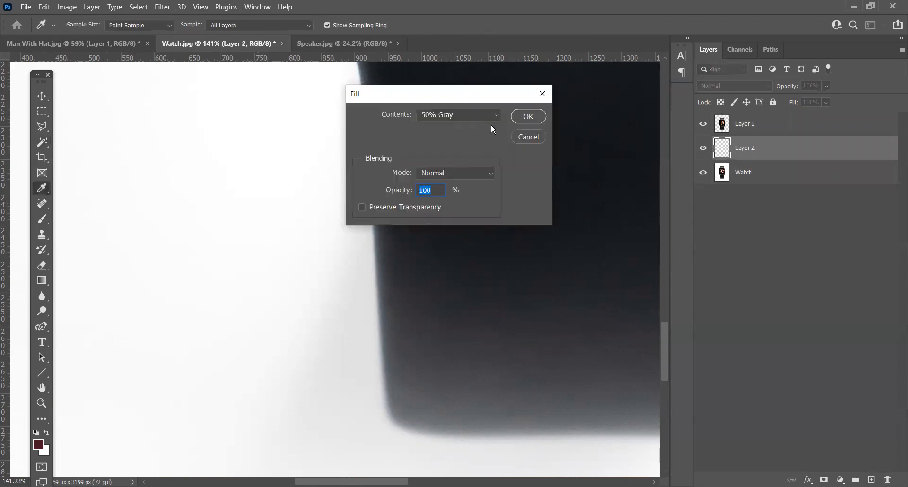
pyautogui.click(535, 118)
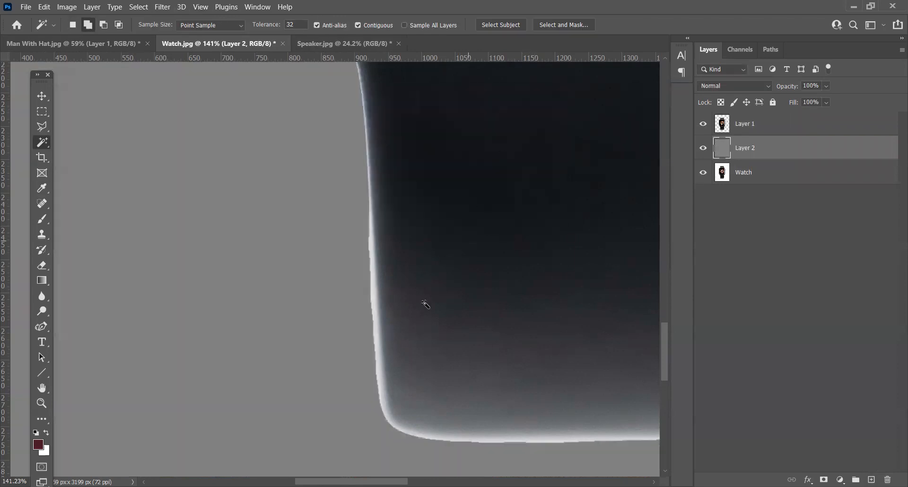
# Step: Examine the smoothed cutout's edges around the lower strap, case and upper strap against the gray
pyautogui.scroll(-3, 307, 334)
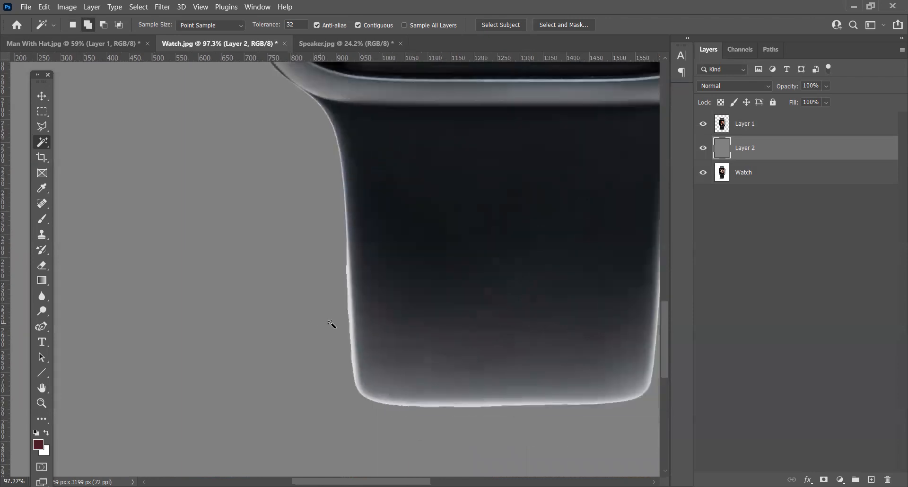
pyautogui.moveTo(480, 310); pyautogui.dragTo(472, 288)
pyautogui.moveTo(402, 94); pyautogui.dragTo(420, 364)
pyautogui.moveTo(473, 93); pyautogui.dragTo(365, 296)
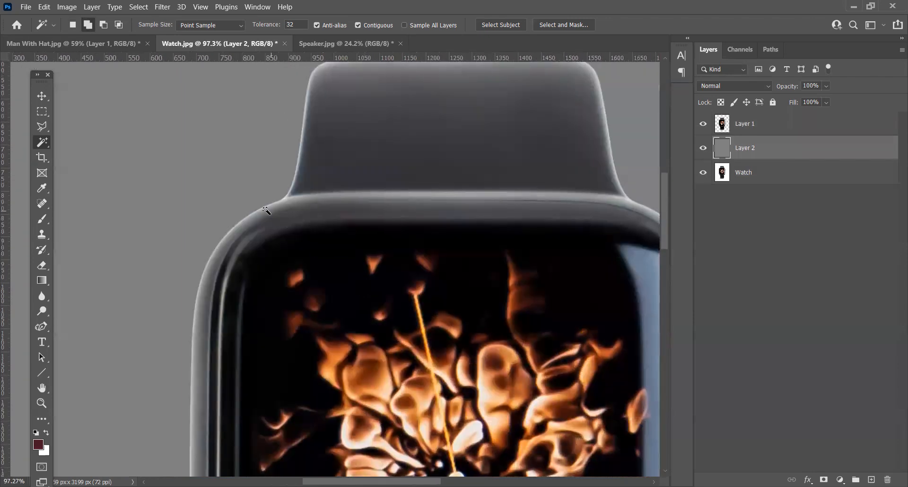
pyautogui.moveTo(377, 124); pyautogui.dragTo(303, 193)
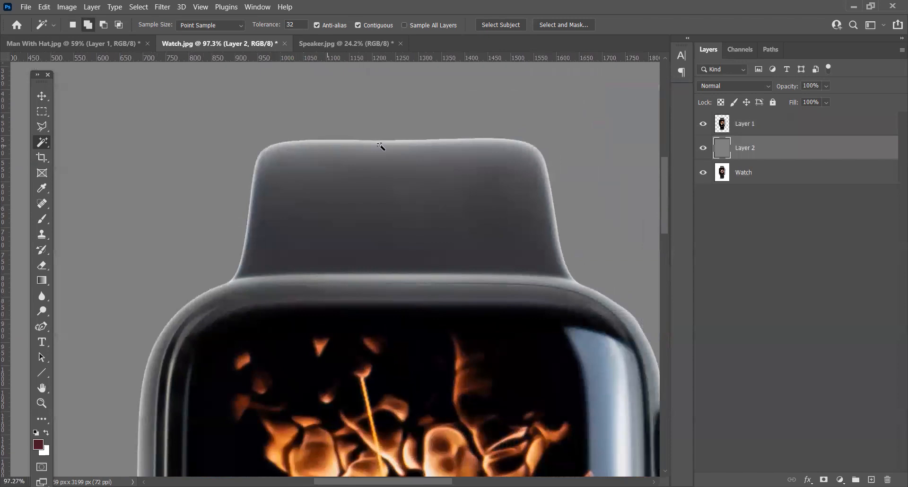
pyautogui.moveTo(578, 293); pyautogui.dragTo(418, 177)
pyautogui.moveTo(480, 324); pyautogui.dragTo(506, 203)
pyautogui.moveTo(519, 403); pyautogui.dragTo(555, 182)
pyautogui.moveTo(518, 348); pyautogui.dragTo(583, 260)
# Step: Switch to Man With Hat.jpg and examine the cutout's edges along the shoulder, collar and beard for comparison
pyautogui.click(93, 44)
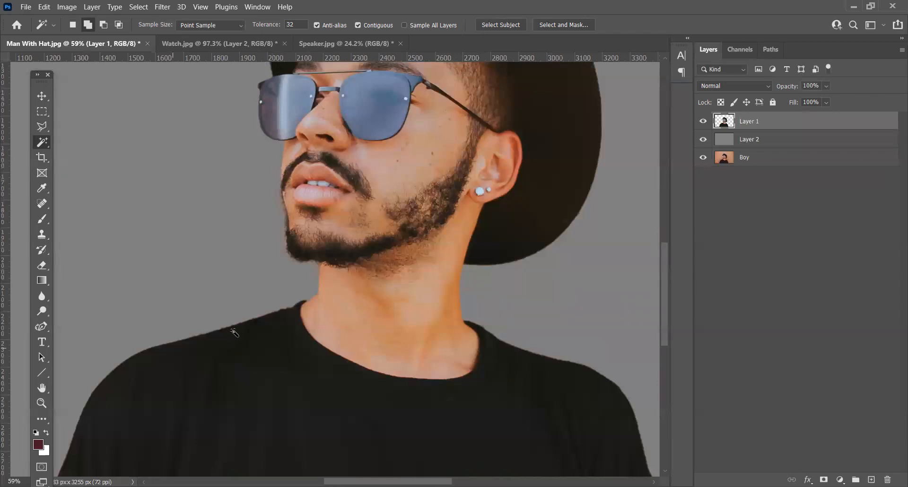
pyautogui.moveTo(370, 380); pyautogui.dragTo(437, 302)
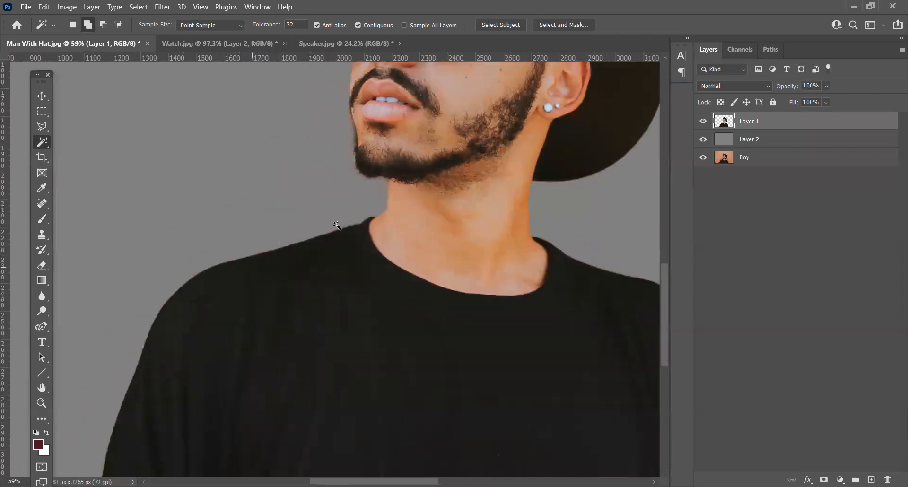
pyautogui.scroll(9, 367, 143)
pyautogui.moveTo(328, 222); pyautogui.dragTo(354, 221)
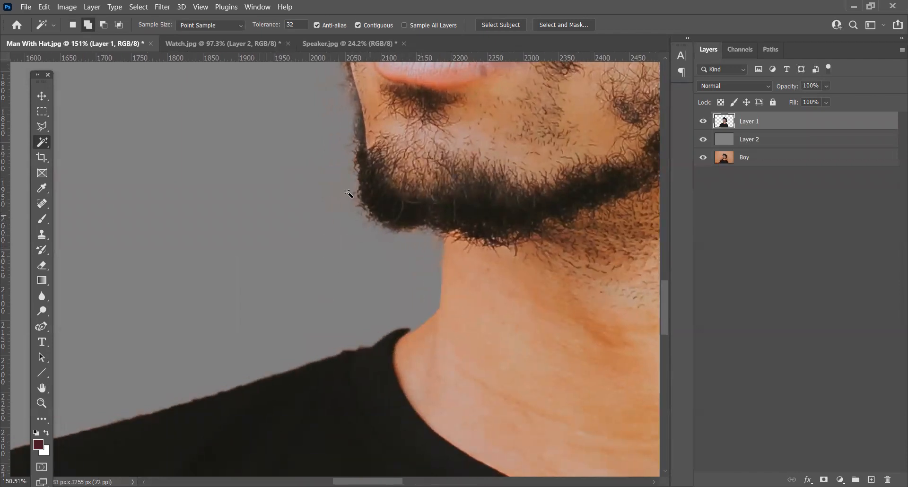
pyautogui.scroll(-6, 415, 244)
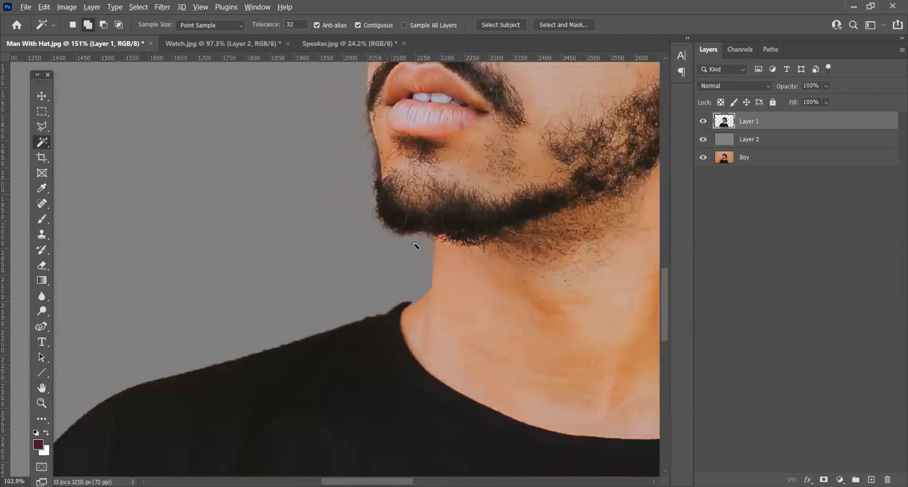
pyautogui.scroll(4, 254, 347)
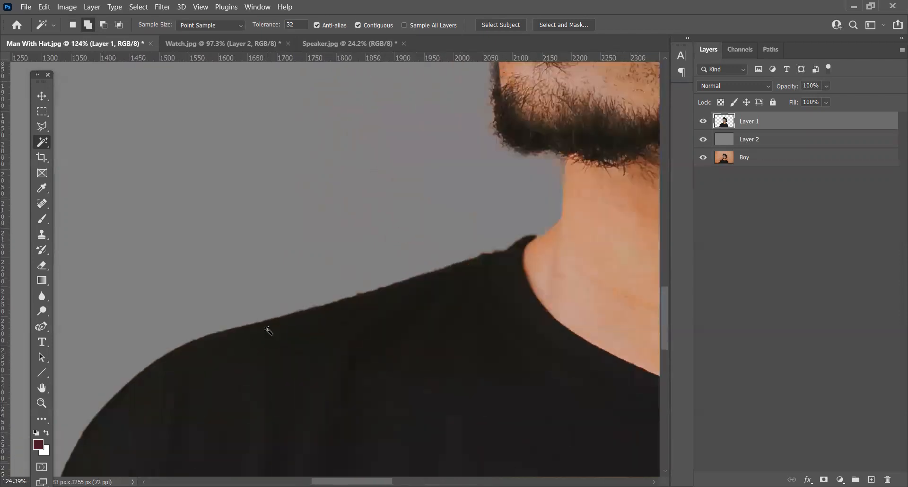
# Step: Trim a short stretch of fringe off the shoulder edge on Layer 1 with a Polygonal Lasso selection, and deselect
pyautogui.click(42, 127)
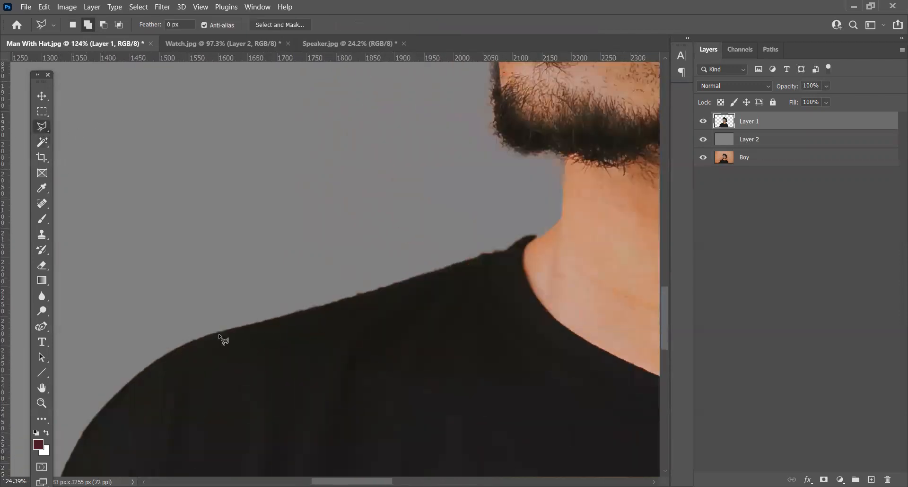
pyautogui.scroll(5, 199, 352)
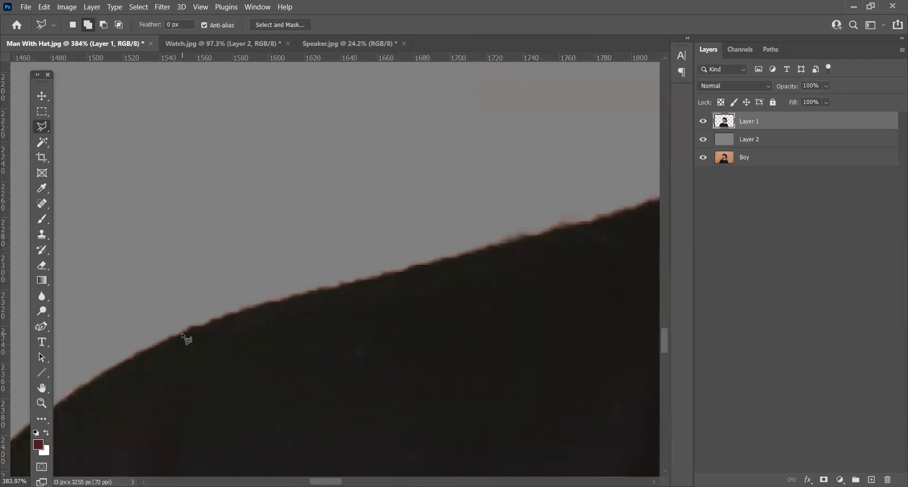
pyautogui.click(258, 307)
pyautogui.doubleClick(144, 313)
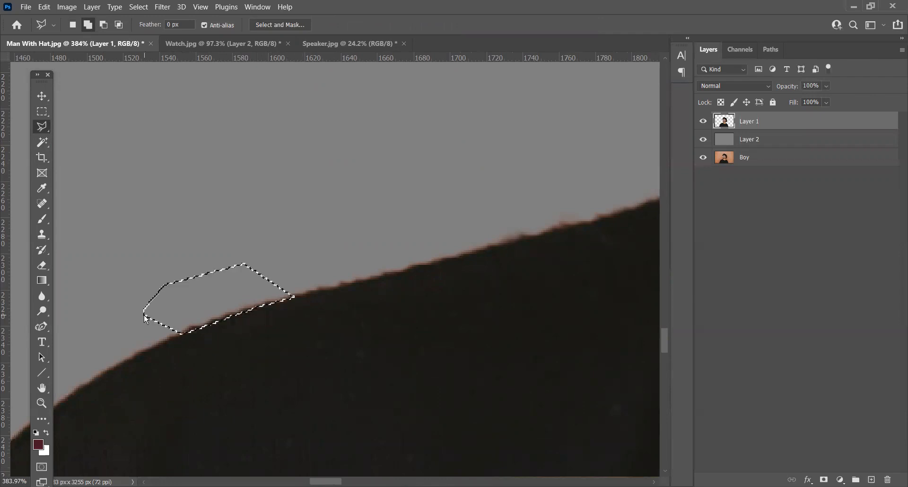
pyautogui.hotkey('ctrl', 'd')
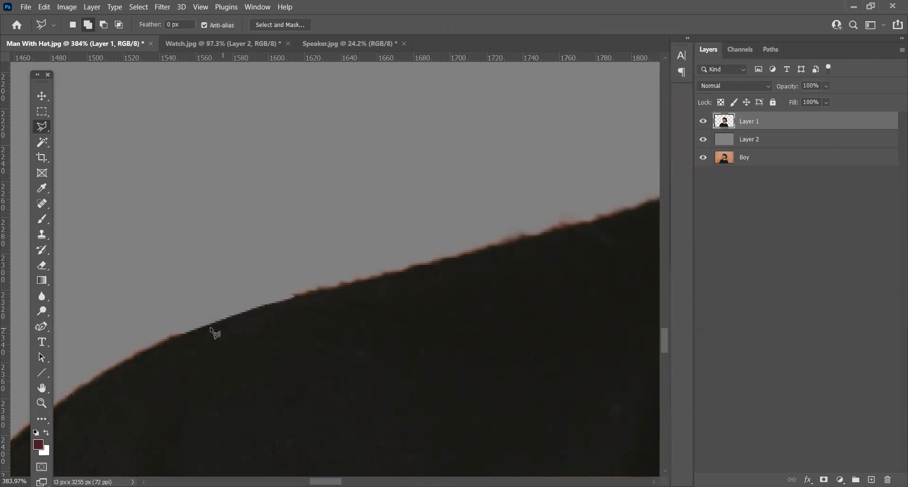
pyautogui.scroll(-3, 236, 321)
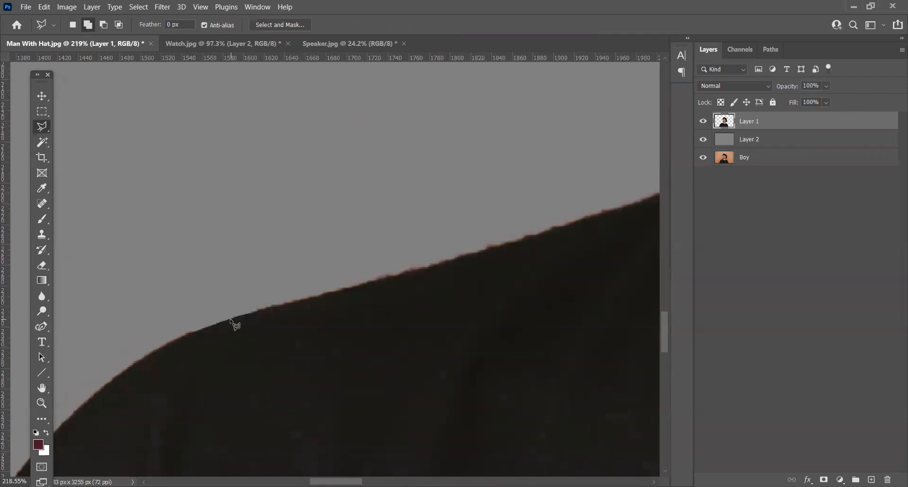
pyautogui.scroll(-2, 232, 324)
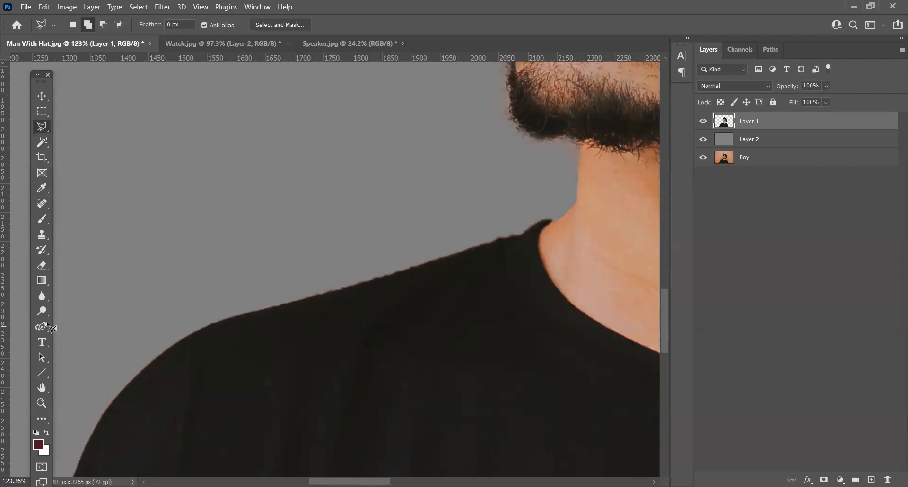
# Step: Soften the shirt's shoulder edge up to the collar with the Blur tool at size 40 and 10% strength
pyautogui.click(48, 295)
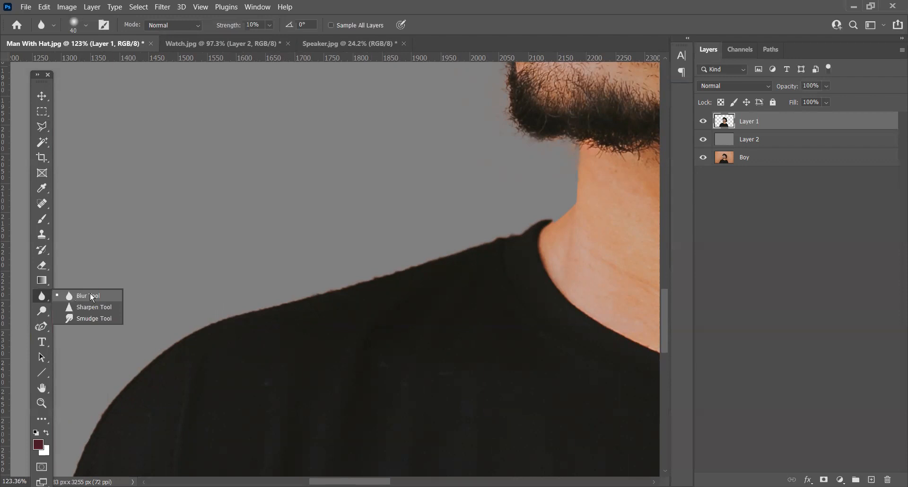
pyautogui.click(90, 295)
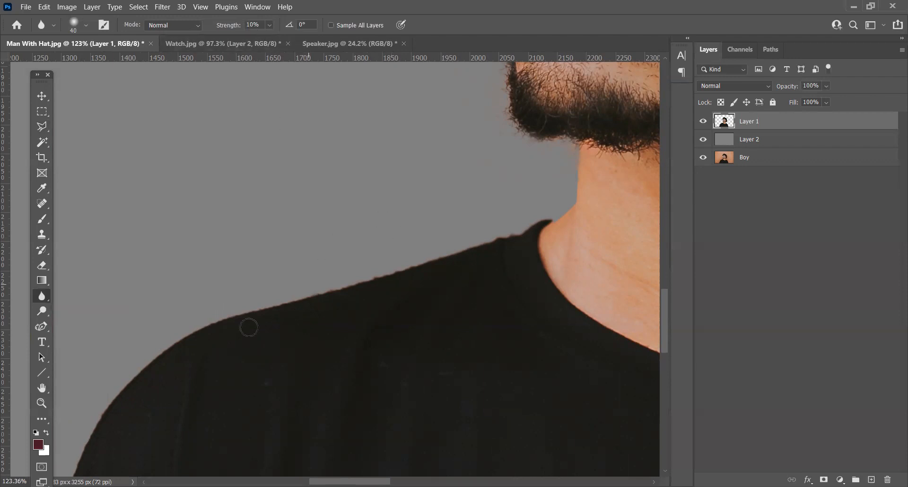
pyautogui.scroll(3, 249, 327)
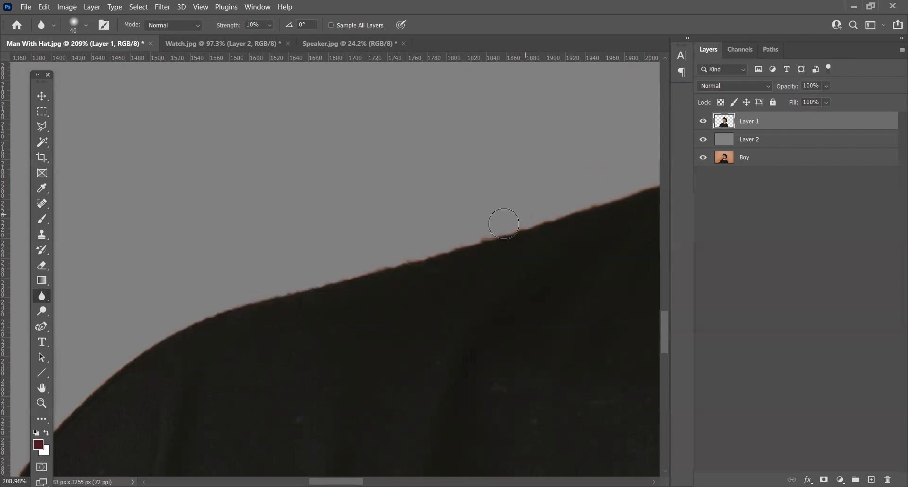
pyautogui.moveTo(504, 224); pyautogui.dragTo(290, 239)
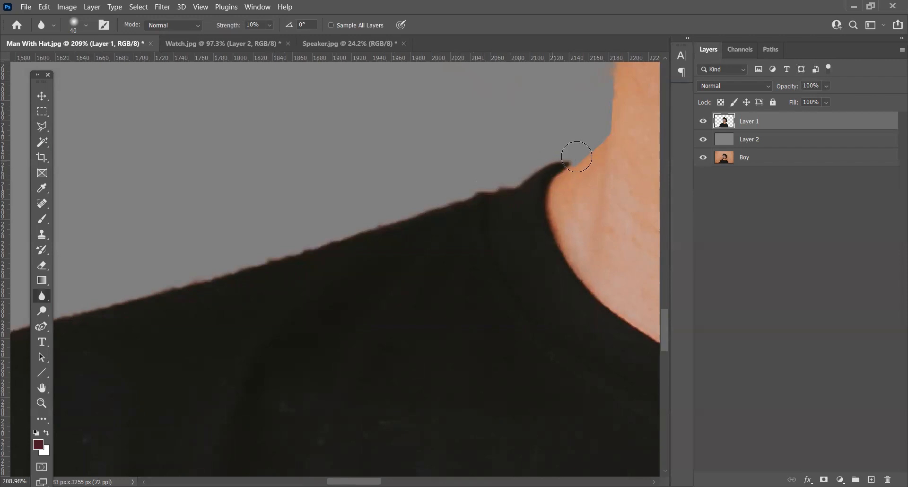
pyautogui.scroll(-8, 444, 197)
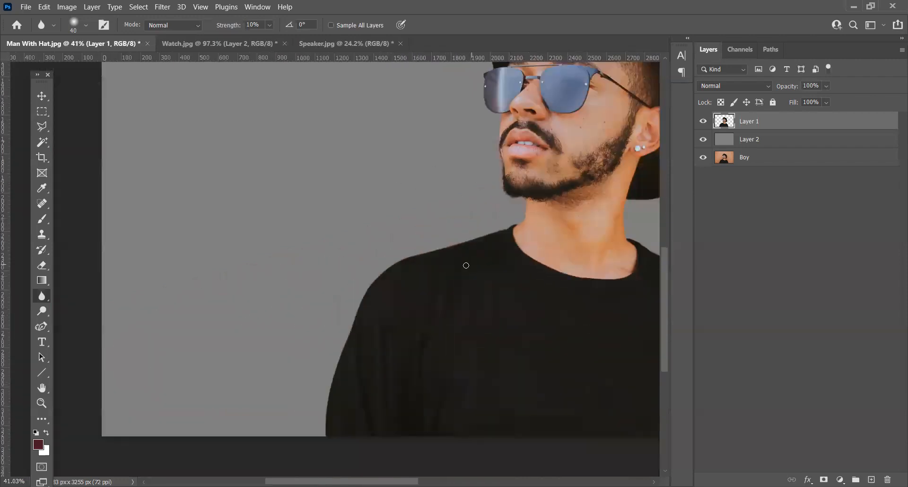
pyautogui.scroll(-1, 466, 266)
pyautogui.moveTo(472, 273); pyautogui.dragTo(313, 270)
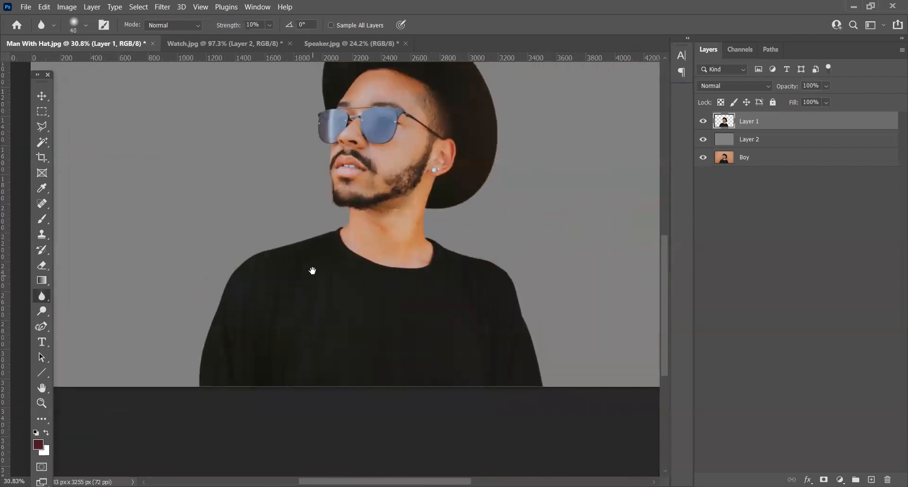
pyautogui.scroll(3, 241, 271)
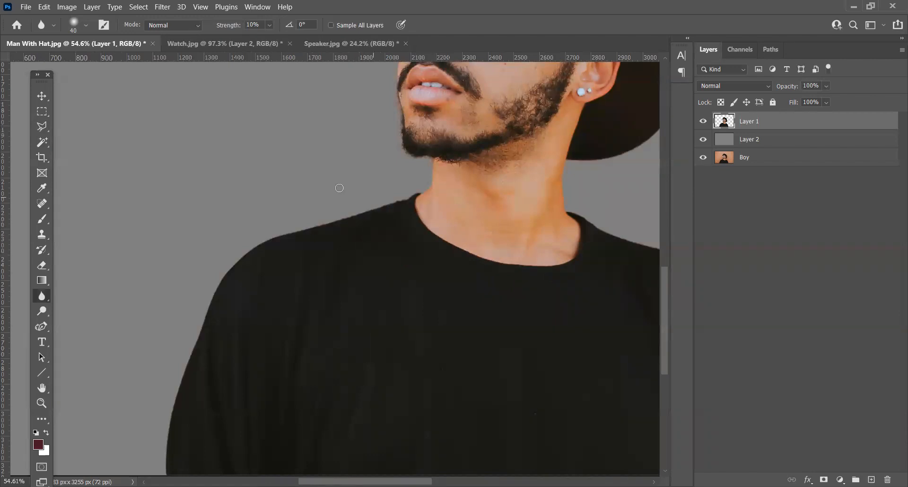
# Step: Switch to Watch.jpg and blur the lower strap's left edge and corner on Layer 1
pyautogui.click(272, 43)
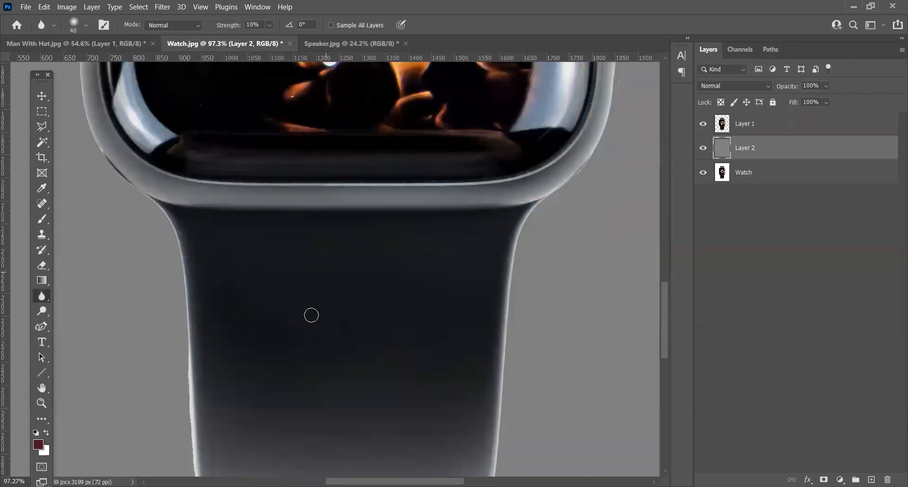
pyautogui.moveTo(311, 315); pyautogui.dragTo(370, 194)
pyautogui.scroll(3, 256, 222)
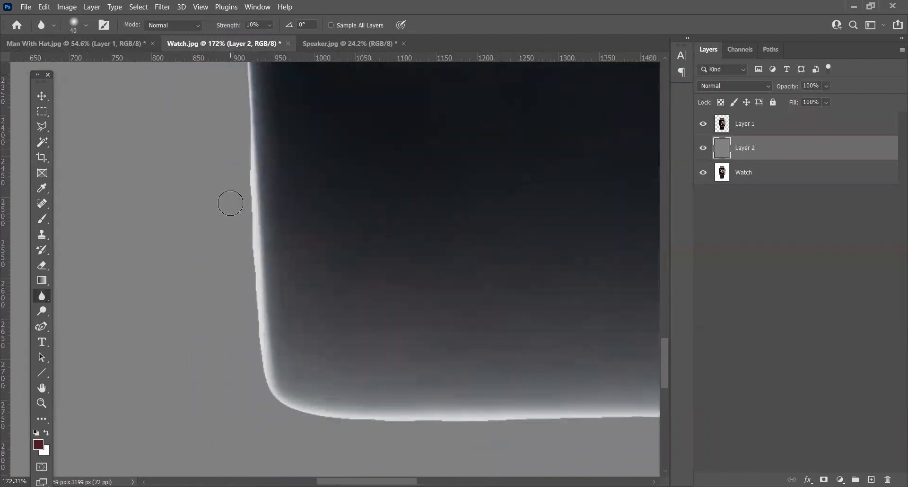
pyautogui.scroll(-4, 259, 271)
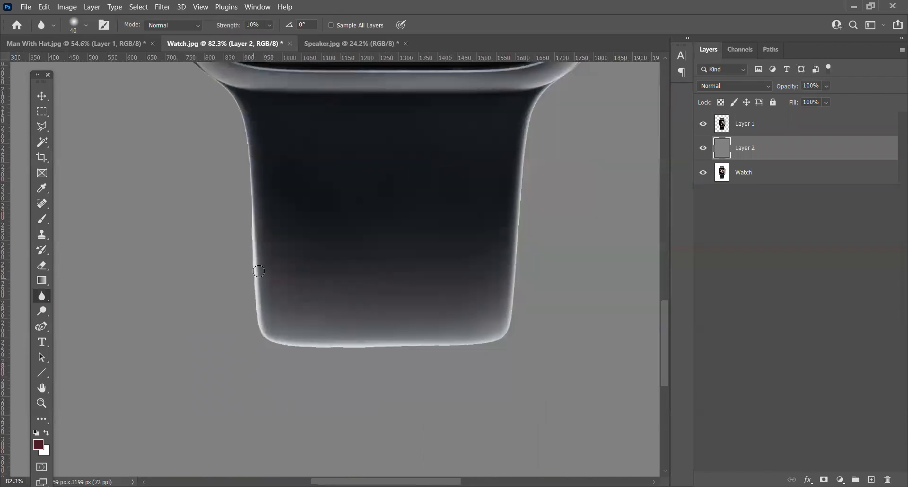
pyautogui.moveTo(507, 227); pyautogui.dragTo(592, 213)
pyautogui.click(742, 132)
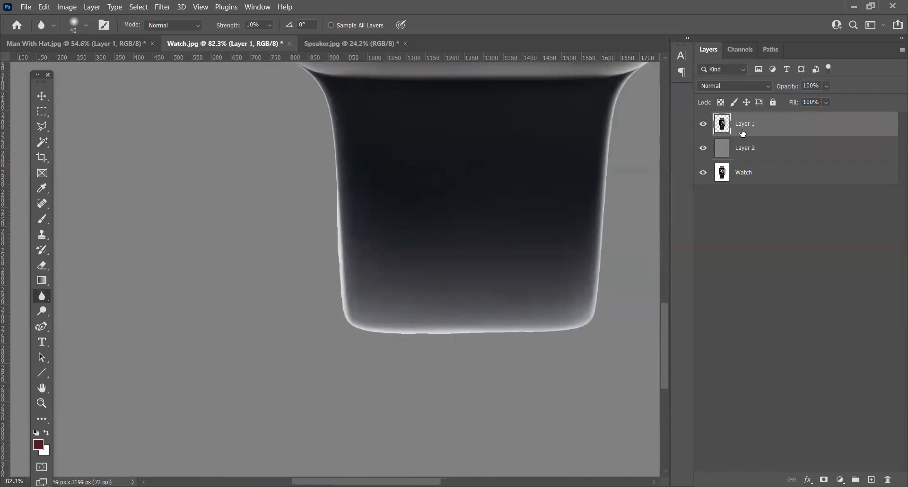
pyautogui.scroll(4, 343, 243)
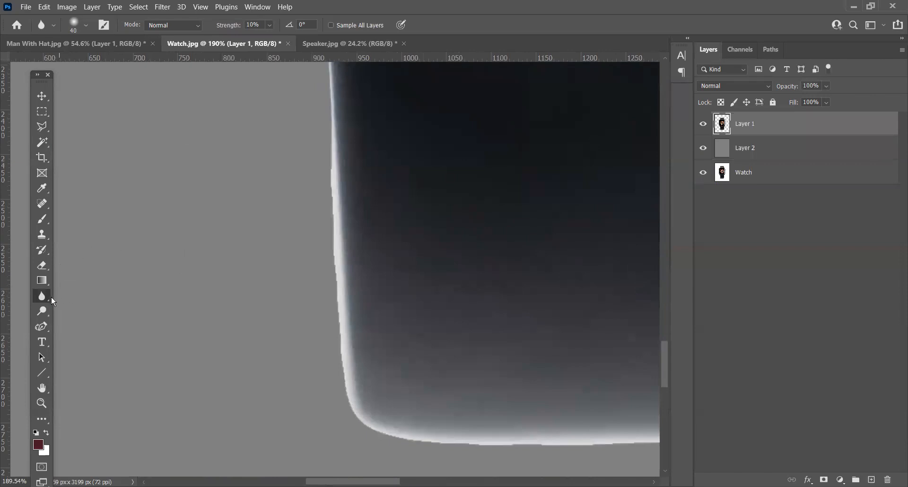
pyautogui.moveTo(328, 194)
pyautogui.mouseDown()
pyautogui.moveTo(331, 274)
pyautogui.moveTo(330, 183)
pyautogui.moveTo(332, 301)
pyautogui.moveTo(336, 257)
pyautogui.moveTo(329, 287)
pyautogui.moveTo(342, 368)
pyautogui.moveTo(331, 152)
pyautogui.mouseUp()
pyautogui.moveTo(361, 398); pyautogui.dragTo(316, 246)
pyautogui.moveTo(286, 219)
pyautogui.mouseDown()
pyautogui.moveTo(320, 262)
pyautogui.moveTo(290, 228)
pyautogui.moveTo(316, 263)
pyautogui.moveTo(308, 264)
pyautogui.moveTo(442, 284)
pyautogui.moveTo(364, 277)
pyautogui.moveTo(381, 268)
pyautogui.mouseUp()
# Step: Blur the lower strap's bottom edge and the rounded corner at its right end
pyautogui.moveTo(561, 318); pyautogui.dragTo(298, 337)
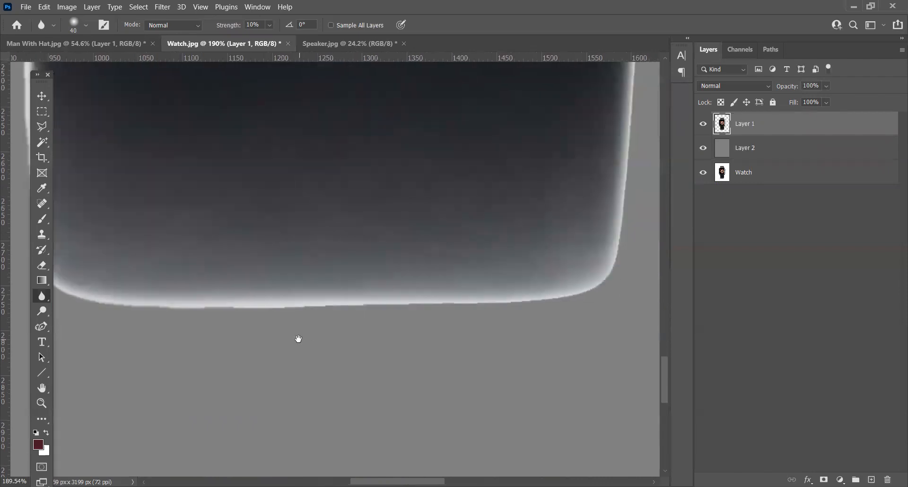
pyautogui.moveTo(461, 309)
pyautogui.mouseDown()
pyautogui.moveTo(513, 298)
pyautogui.moveTo(408, 302)
pyautogui.moveTo(540, 305)
pyautogui.moveTo(365, 305)
pyautogui.moveTo(405, 321)
pyautogui.moveTo(394, 324)
pyautogui.moveTo(160, 301)
pyautogui.moveTo(501, 304)
pyautogui.moveTo(554, 291)
pyautogui.moveTo(588, 290)
pyautogui.mouseUp()
pyautogui.moveTo(602, 260); pyautogui.dragTo(430, 346)
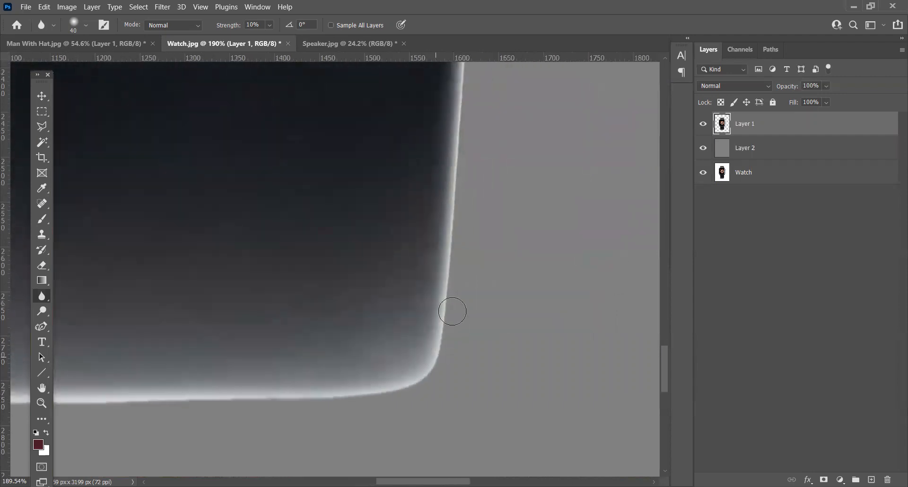
pyautogui.moveTo(501, 143); pyautogui.dragTo(471, 311)
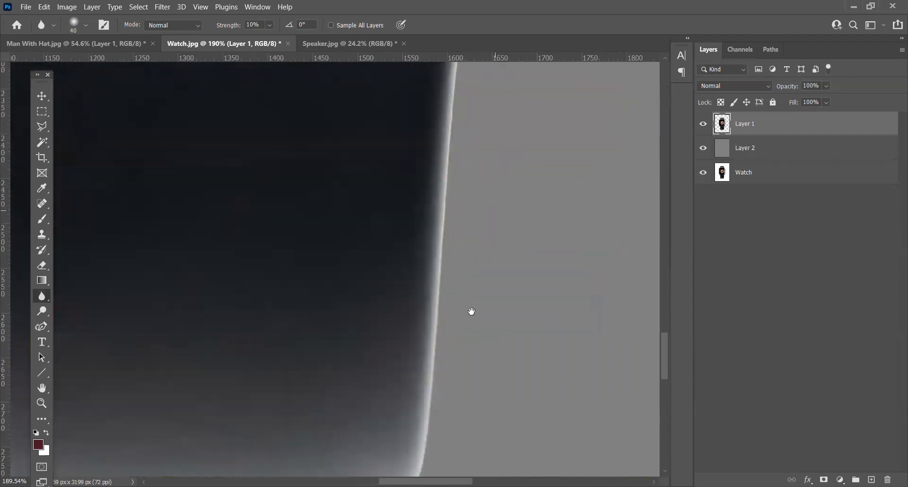
# Step: Blur the cutout's right edge from the lower strap up along the side of the watch case
pyautogui.moveTo(426, 357)
pyautogui.mouseDown()
pyautogui.moveTo(440, 201)
pyautogui.moveTo(399, 336)
pyautogui.mouseUp()
pyautogui.moveTo(411, 208); pyautogui.dragTo(487, 127)
pyautogui.moveTo(498, 175); pyautogui.dragTo(383, 389)
pyautogui.moveTo(370, 341)
pyautogui.mouseDown()
pyautogui.moveTo(461, 218)
pyautogui.moveTo(475, 151)
pyautogui.moveTo(506, 372)
pyautogui.moveTo(462, 172)
pyautogui.mouseUp()
pyautogui.moveTo(484, 142); pyautogui.dragTo(506, 364)
pyautogui.moveTo(474, 330)
pyautogui.mouseDown()
pyautogui.moveTo(467, 249)
pyautogui.moveTo(464, 302)
pyautogui.moveTo(468, 268)
pyautogui.mouseUp()
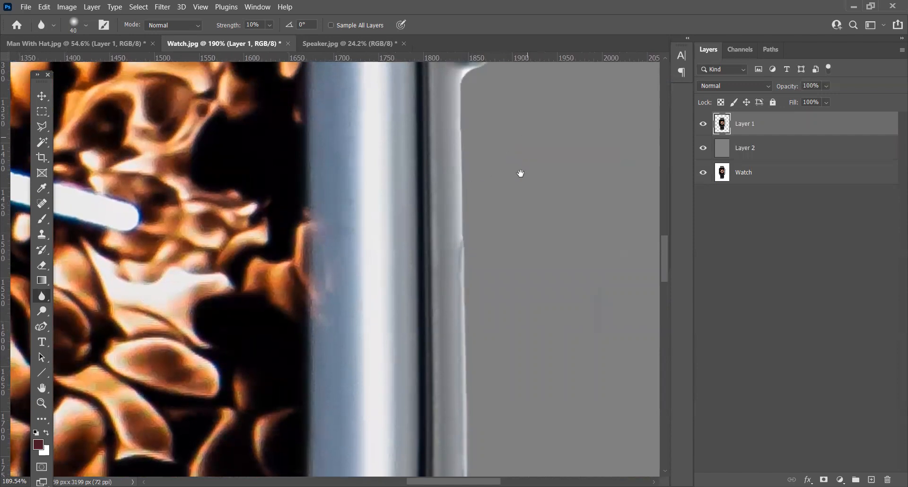
# Step: Blur the cutout's edge around the crown and the upper part of the watch
pyautogui.moveTo(519, 173); pyautogui.dragTo(497, 308)
pyautogui.moveTo(448, 282)
pyautogui.mouseDown()
pyautogui.moveTo(453, 212)
pyautogui.moveTo(486, 145)
pyautogui.moveTo(514, 329)
pyautogui.moveTo(469, 260)
pyautogui.moveTo(468, 203)
pyautogui.moveTo(427, 170)
pyautogui.moveTo(602, 357)
pyautogui.moveTo(574, 381)
pyautogui.moveTo(527, 263)
pyautogui.moveTo(506, 237)
pyautogui.moveTo(565, 320)
pyautogui.moveTo(575, 351)
pyautogui.moveTo(517, 240)
pyautogui.moveTo(378, 132)
pyautogui.moveTo(426, 265)
pyautogui.moveTo(459, 311)
pyautogui.mouseUp()
pyautogui.moveTo(436, 213)
pyautogui.mouseDown()
pyautogui.moveTo(387, 80)
pyautogui.moveTo(307, 77)
pyautogui.moveTo(507, 229)
pyautogui.moveTo(454, 203)
pyautogui.mouseUp()
pyautogui.moveTo(312, 207)
pyautogui.mouseDown()
pyautogui.moveTo(464, 205)
pyautogui.moveTo(430, 195)
pyautogui.moveTo(336, 201)
pyautogui.moveTo(407, 199)
pyautogui.moveTo(359, 188)
pyautogui.moveTo(243, 193)
pyautogui.moveTo(340, 203)
pyautogui.moveTo(113, 196)
pyautogui.moveTo(411, 109)
pyautogui.moveTo(325, 266)
pyautogui.moveTo(298, 363)
pyautogui.mouseUp()
pyautogui.moveTo(294, 363); pyautogui.dragTo(431, 131)
pyautogui.moveTo(431, 132)
pyautogui.mouseDown()
pyautogui.moveTo(410, 177)
pyautogui.moveTo(281, 359)
pyautogui.mouseUp()
# Step: Blur the watch case's left edge down to the lower strap and check the whole softened cutout
pyautogui.moveTo(282, 359)
pyautogui.mouseDown()
pyautogui.moveTo(335, 189)
pyautogui.moveTo(305, 353)
pyautogui.moveTo(277, 180)
pyautogui.mouseUp()
pyautogui.moveTo(277, 180)
pyautogui.mouseDown()
pyautogui.moveTo(273, 377)
pyautogui.moveTo(280, 204)
pyautogui.mouseUp()
pyautogui.moveTo(280, 200); pyautogui.dragTo(281, 398)
pyautogui.moveTo(280, 392); pyautogui.dragTo(218, 209)
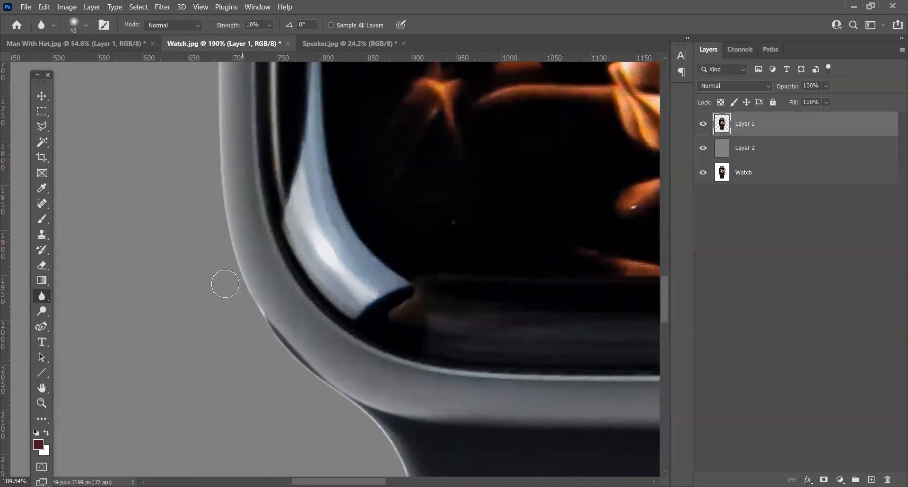
pyautogui.moveTo(325, 392); pyautogui.dragTo(260, 250)
pyautogui.moveTo(327, 333); pyautogui.dragTo(266, 175)
pyautogui.moveTo(321, 403); pyautogui.dragTo(303, 172)
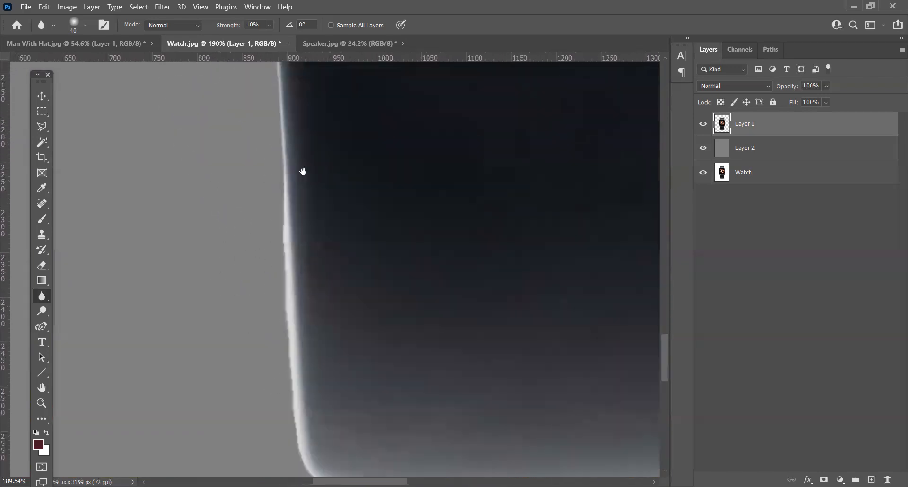
pyautogui.scroll(-11, 352, 322)
pyautogui.scroll(-8, 357, 312)
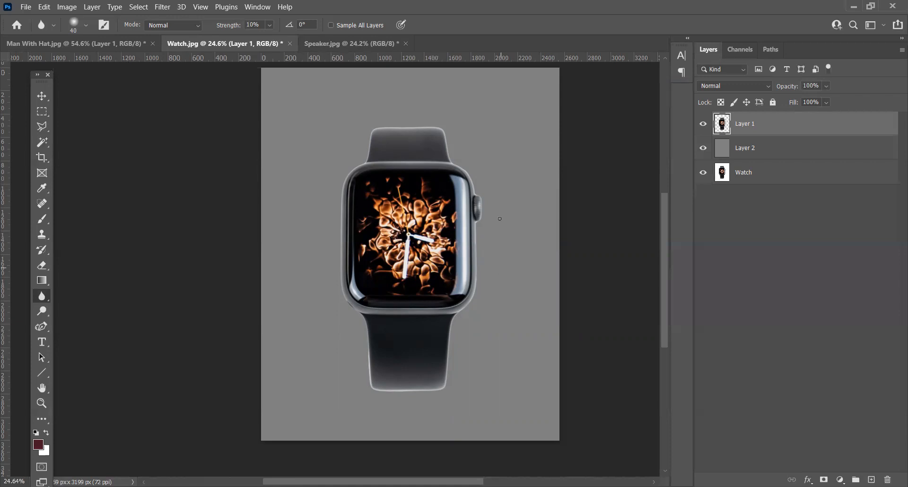
pyautogui.moveTo(523, 324); pyautogui.dragTo(531, 350)
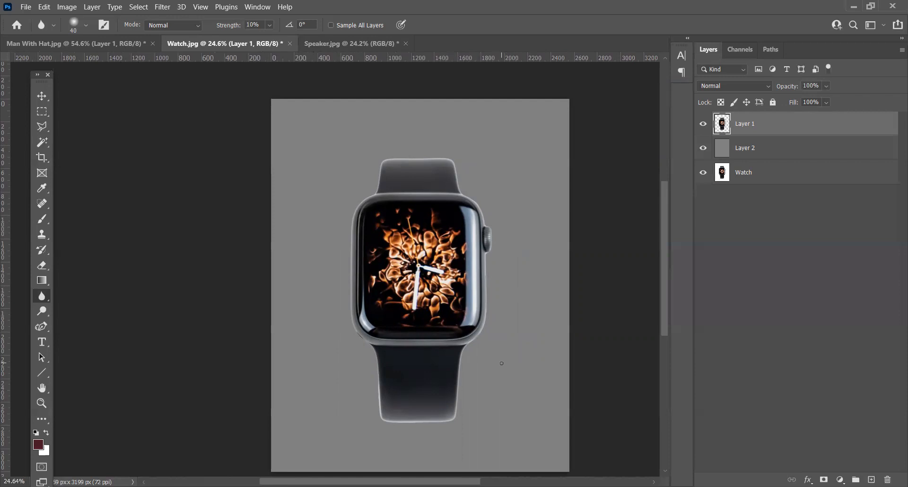
# Step: Switch to Speaker.jpg and select the speaker's top and upper body with the Quick Selection tool at a 250-pixel brush size
pyautogui.click(362, 45)
pyautogui.moveTo(531, 270); pyautogui.dragTo(509, 215)
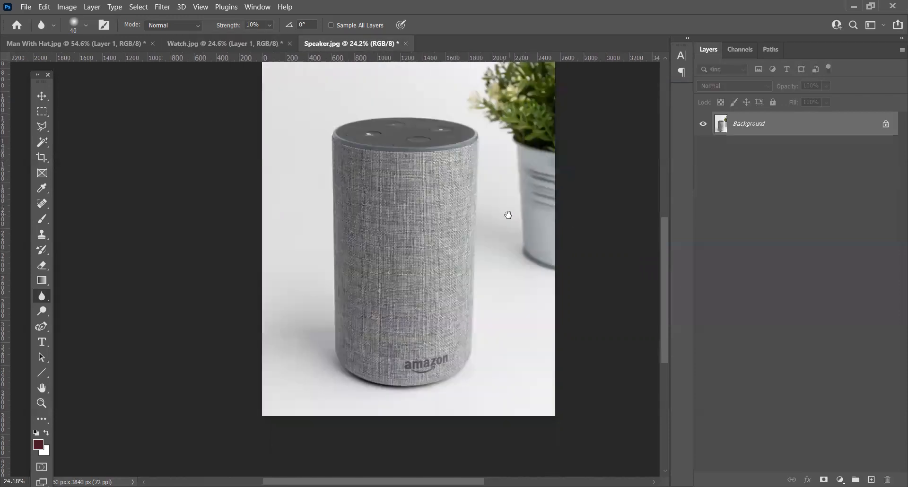
pyautogui.scroll(2, 453, 155)
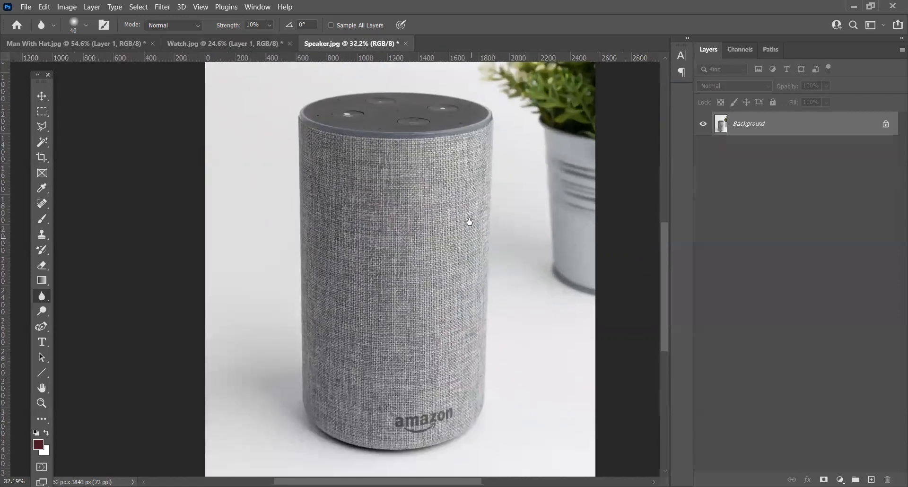
pyautogui.click(42, 144)
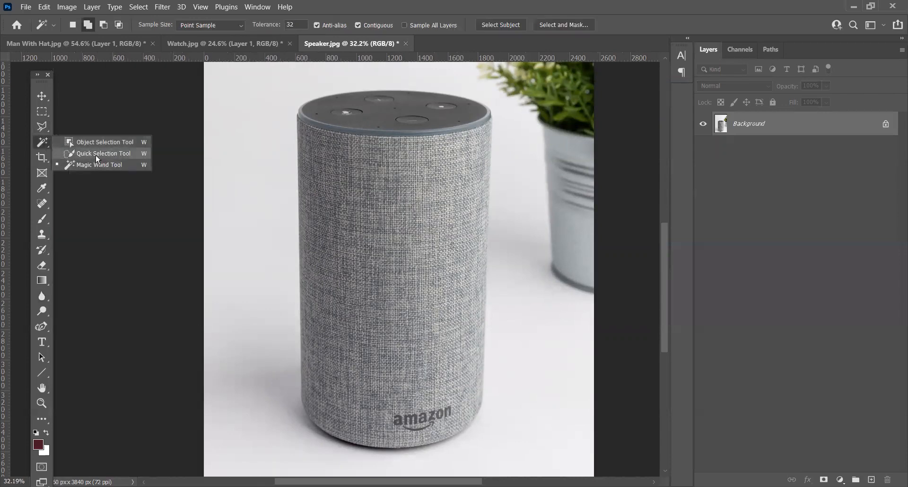
pyautogui.click(96, 154)
pyautogui.scroll(3, 350, 89)
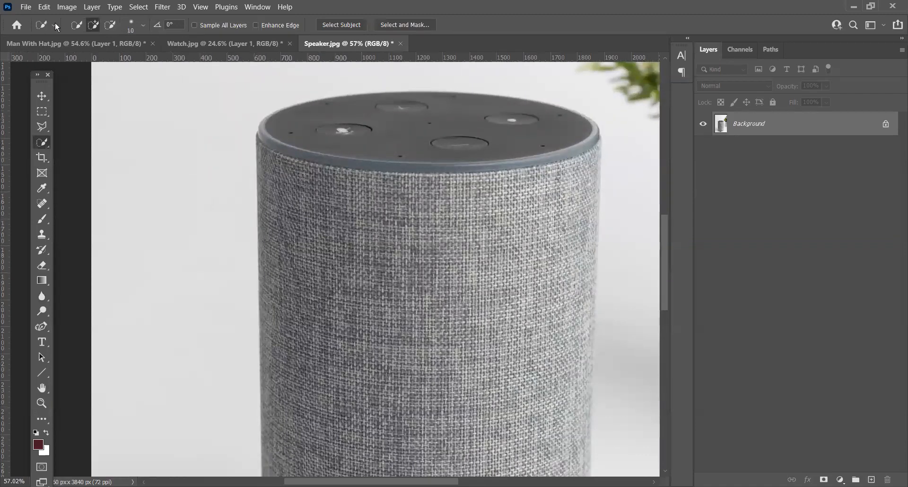
pyautogui.click(144, 26)
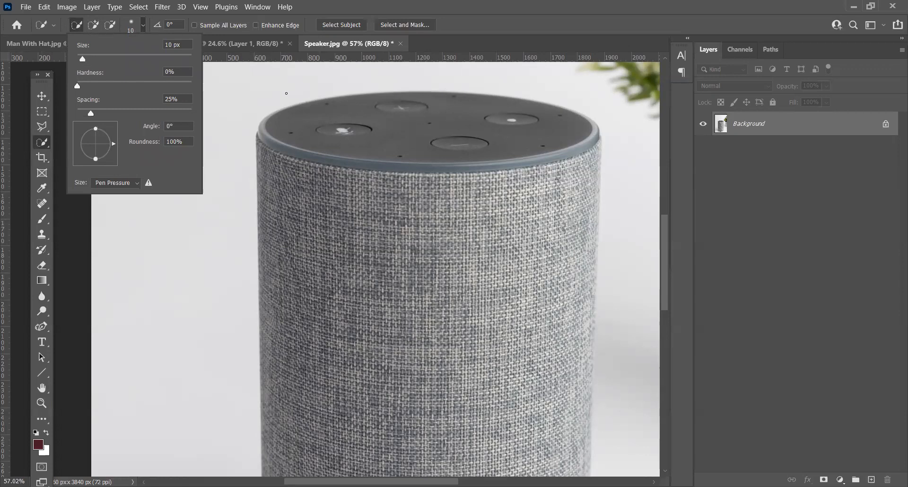
pyautogui.click(287, 93)
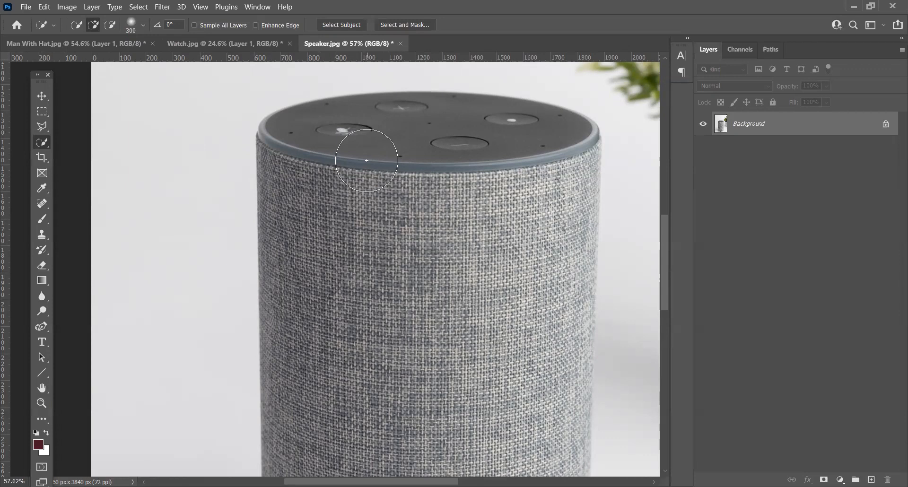
pyautogui.press('[')
pyautogui.press('[')
pyautogui.press(']')
pyautogui.moveTo(335, 148)
pyautogui.mouseDown()
pyautogui.moveTo(400, 142)
pyautogui.moveTo(539, 166)
pyautogui.moveTo(558, 246)
pyautogui.moveTo(567, 233)
pyautogui.mouseUp()
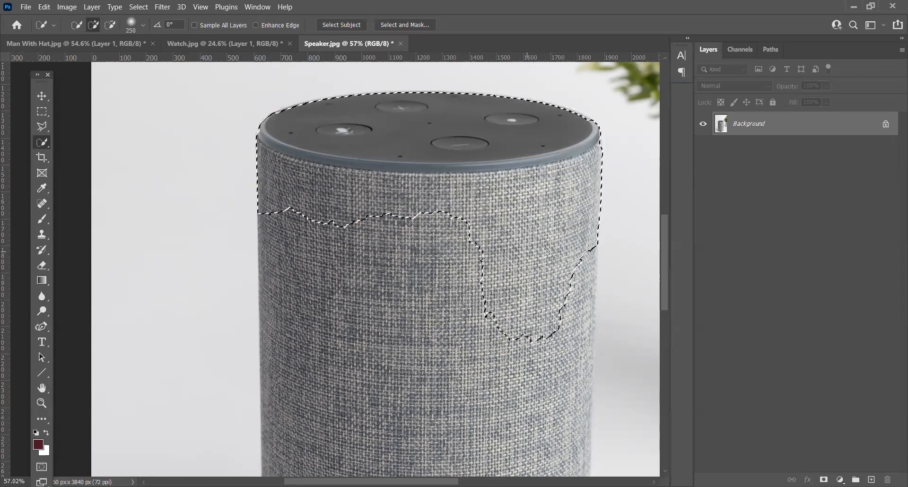
# Step: Extend the quick selection down over the rest of the speaker's fabric body to its base
pyautogui.scroll(-6, 466, 222)
pyautogui.moveTo(493, 308); pyautogui.dragTo(473, 212)
pyautogui.moveTo(445, 119)
pyautogui.mouseDown()
pyautogui.moveTo(424, 174)
pyautogui.moveTo(414, 125)
pyautogui.moveTo(400, 174)
pyautogui.moveTo(373, 211)
pyautogui.moveTo(365, 192)
pyautogui.moveTo(359, 343)
pyautogui.moveTo(371, 363)
pyautogui.moveTo(363, 368)
pyautogui.moveTo(464, 380)
pyautogui.moveTo(490, 364)
pyautogui.moveTo(497, 135)
pyautogui.moveTo(503, 224)
pyautogui.mouseUp()
pyautogui.hotkey('ctrl', 'z')
pyautogui.moveTo(492, 157)
pyautogui.mouseDown()
pyautogui.moveTo(477, 243)
pyautogui.moveTo(480, 205)
pyautogui.moveTo(458, 145)
pyautogui.moveTo(441, 243)
pyautogui.moveTo(415, 134)
pyautogui.moveTo(394, 156)
pyautogui.moveTo(377, 206)
pyautogui.moveTo(354, 224)
pyautogui.moveTo(361, 324)
pyautogui.moveTo(385, 340)
pyautogui.moveTo(426, 317)
pyautogui.moveTo(434, 264)
pyautogui.moveTo(460, 262)
pyautogui.moveTo(467, 286)
pyautogui.moveTo(478, 282)
pyautogui.moveTo(497, 215)
pyautogui.moveTo(491, 331)
pyautogui.moveTo(471, 365)
pyautogui.moveTo(482, 355)
pyautogui.moveTo(477, 371)
pyautogui.moveTo(460, 385)
pyautogui.mouseUp()
pyautogui.scroll(-3, 483, 337)
pyautogui.scroll(5, 511, 253)
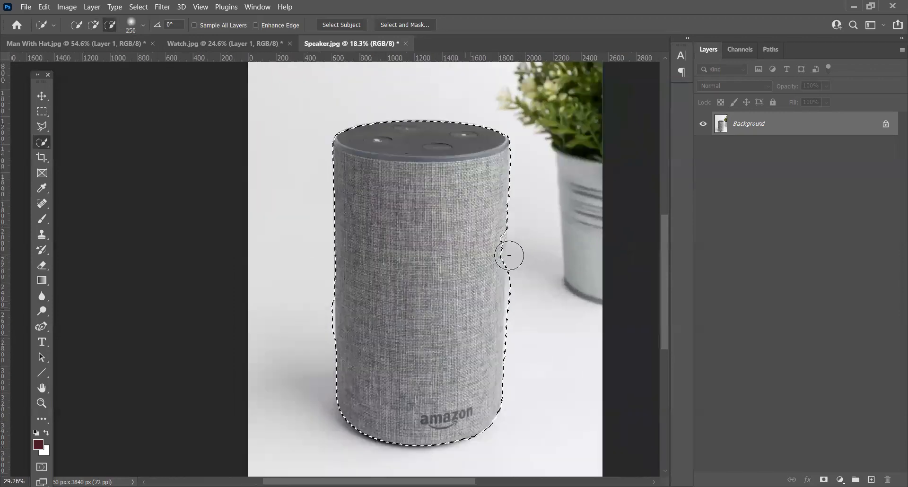
# Step: Repair the dented quick selection on the fabric's right edge, reducing the brush to 150 and 80 pixels and trimming any background
pyautogui.press('[')
pyautogui.press('[')
pyautogui.press('[')
pyautogui.press('[')
pyautogui.press('[')
pyautogui.press('[')
pyautogui.press('[')
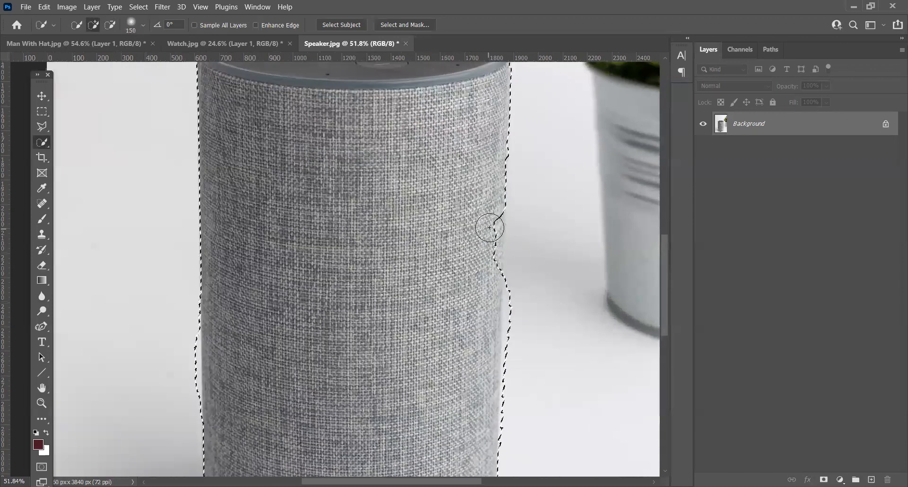
pyautogui.moveTo(495, 215)
pyautogui.mouseDown()
pyautogui.moveTo(483, 288)
pyautogui.moveTo(492, 257)
pyautogui.moveTo(487, 276)
pyautogui.mouseUp()
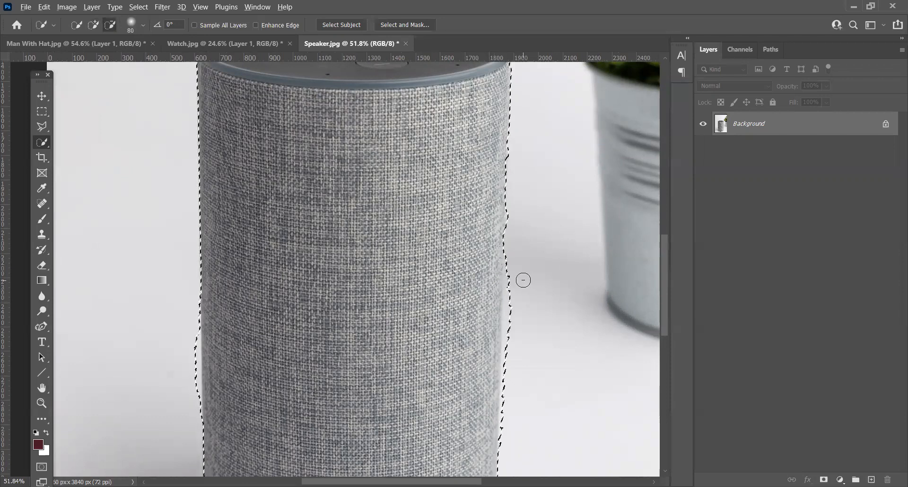
pyautogui.click(94, 25)
pyautogui.moveTo(505, 300)
pyautogui.mouseDown()
pyautogui.moveTo(459, 249)
pyautogui.moveTo(461, 214)
pyautogui.moveTo(466, 331)
pyautogui.mouseUp()
# Step: Subtract the background bulge beside the speaker's lower left edge from the quick selection at an 80-pixel brush size
pyautogui.press('alt')
pyautogui.moveTo(484, 391); pyautogui.dragTo(471, 257)
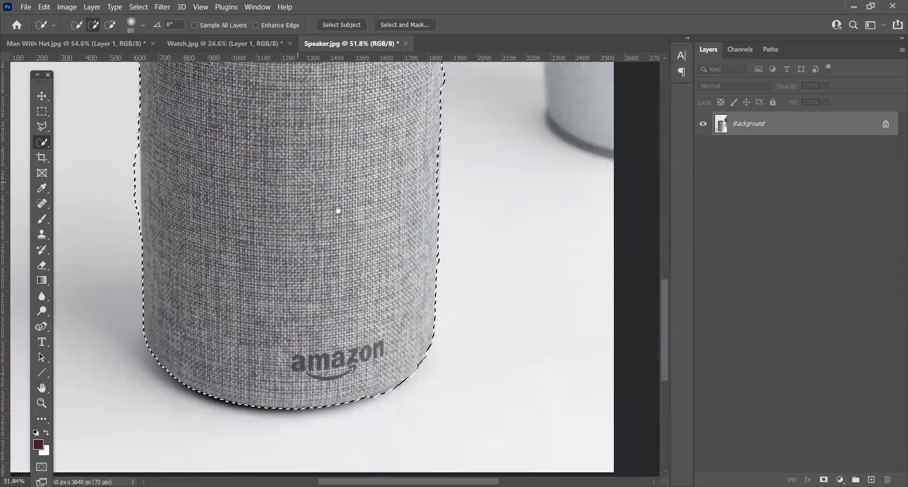
pyautogui.moveTo(248, 182); pyautogui.dragTo(464, 229)
pyautogui.moveTo(345, 191); pyautogui.dragTo(348, 225)
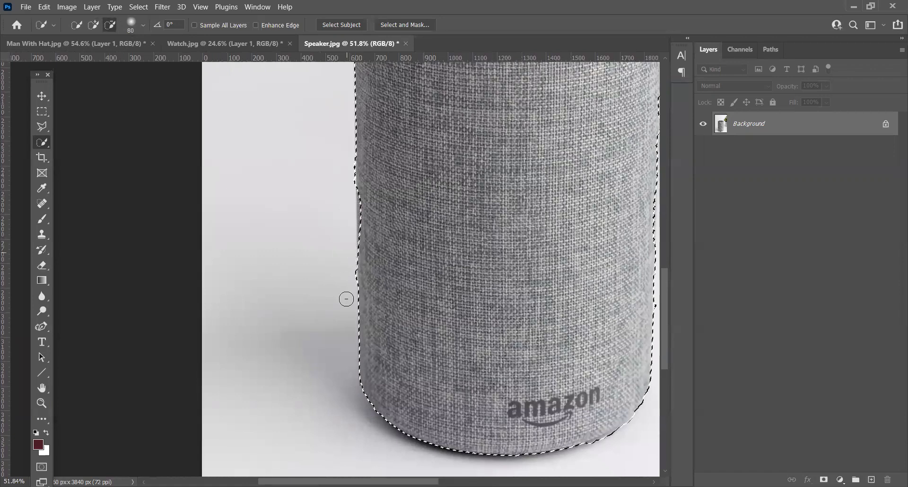
pyautogui.moveTo(410, 150); pyautogui.dragTo(354, 357)
# Step: Even out the quick selection along the fabric's right edge below the top rim, adding missed fabric and subtracting spilled background
pyautogui.moveTo(418, 166); pyautogui.dragTo(397, 214)
pyautogui.scroll(3, 610, 162)
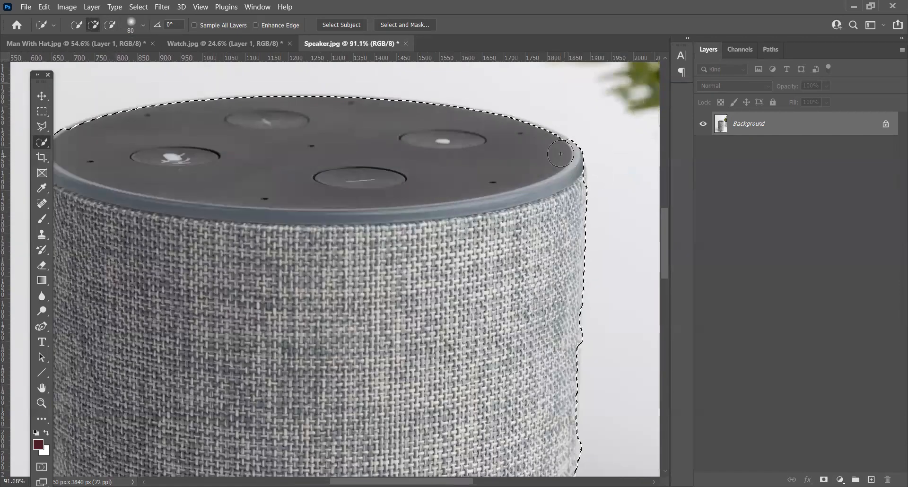
pyautogui.scroll(-3, 556, 147)
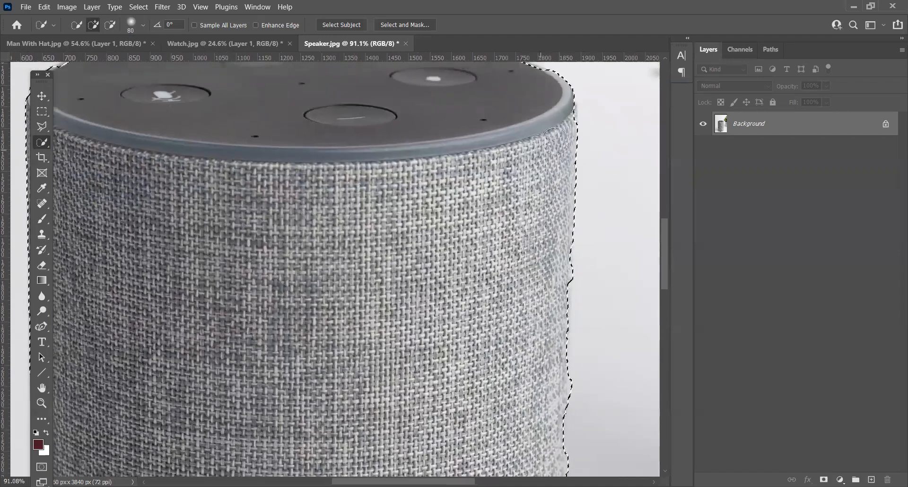
pyautogui.moveTo(566, 312); pyautogui.dragTo(544, 228)
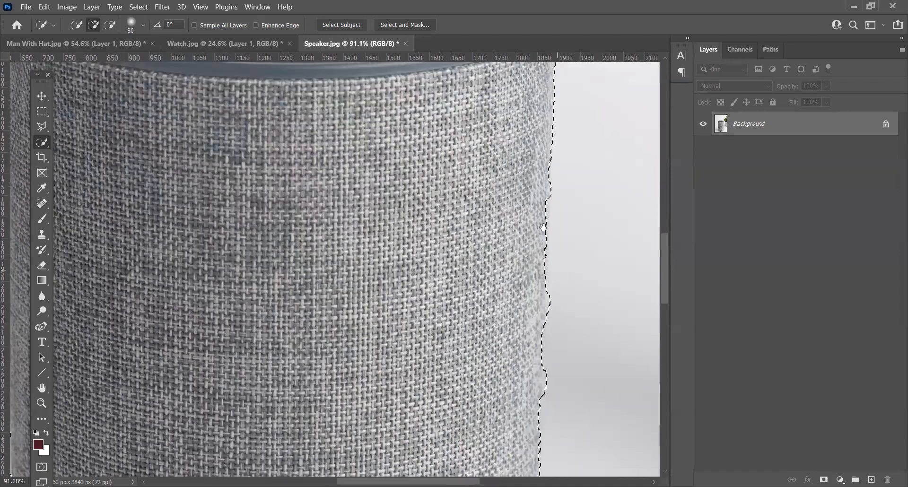
pyautogui.click(533, 202)
pyautogui.click(534, 230)
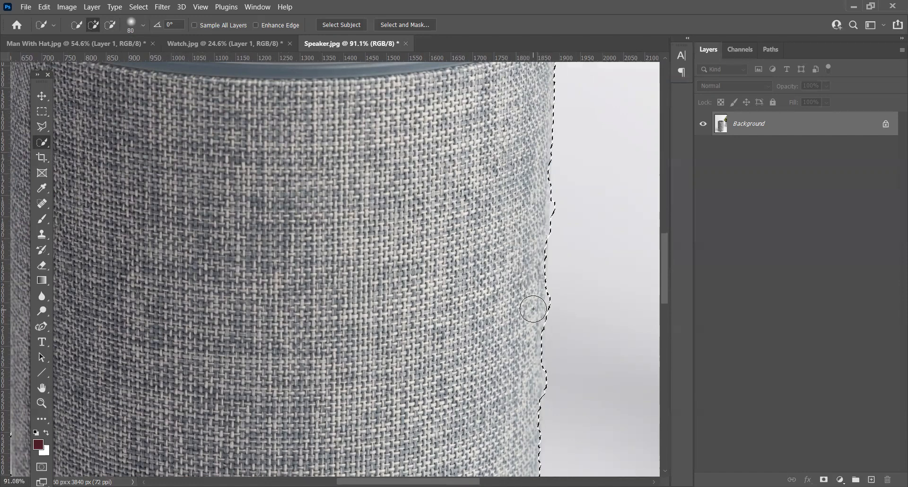
pyautogui.press('alt')
pyautogui.click(561, 296)
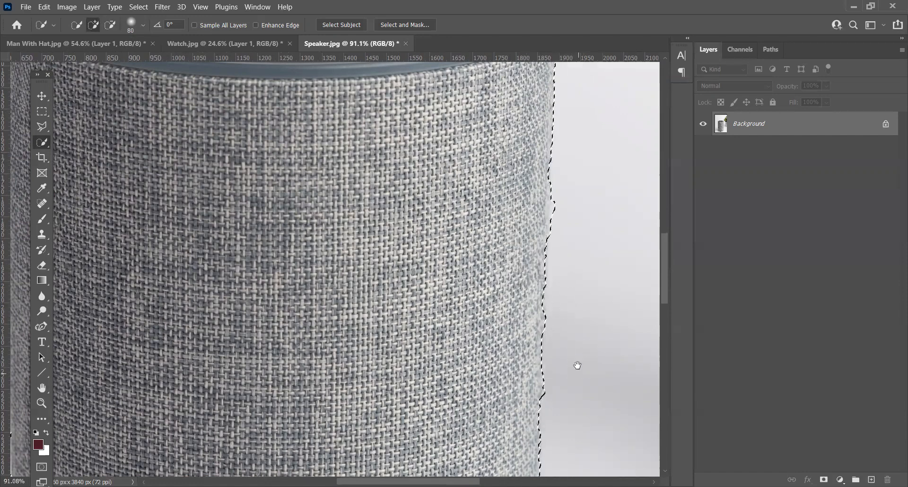
pyautogui.moveTo(578, 365); pyautogui.dragTo(506, 265)
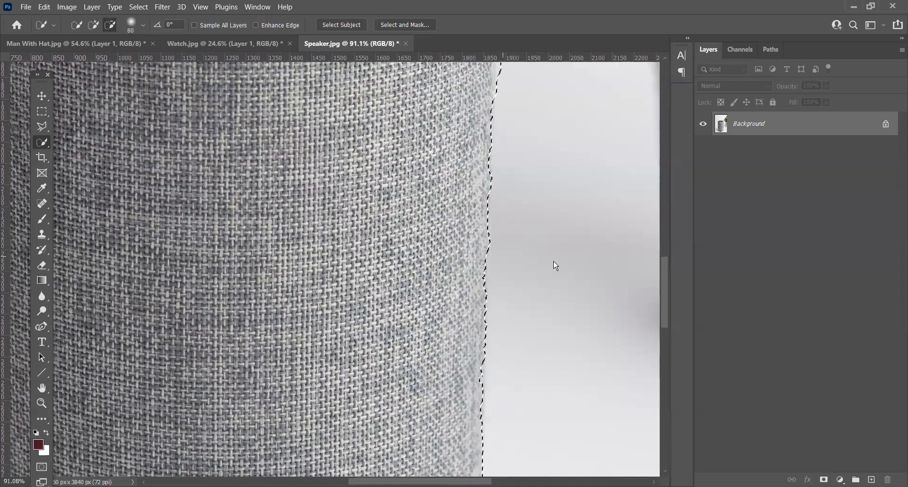
# Step: Smooth the selection with a 10-pixel sample radius and touch up the notch on the fabric's left edge
pyautogui.scroll(-3, 554, 231)
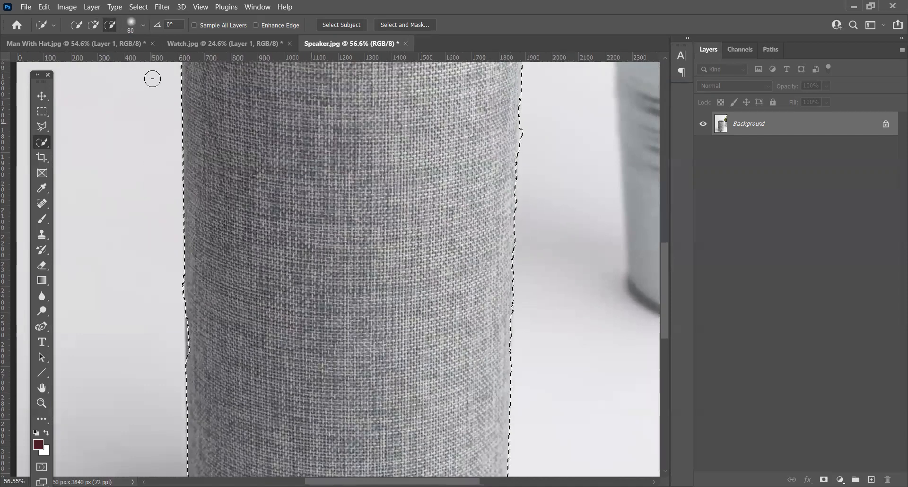
pyautogui.click(139, 6)
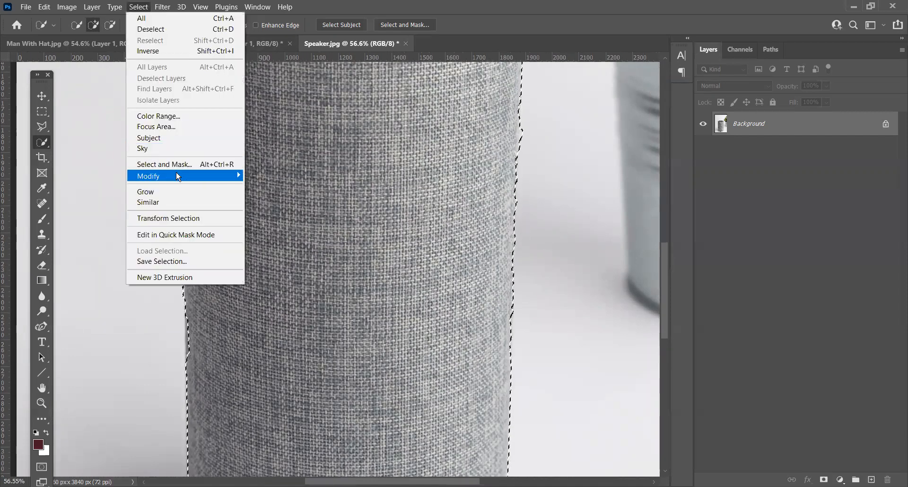
pyautogui.moveTo(186, 176)
pyautogui.press('Return')
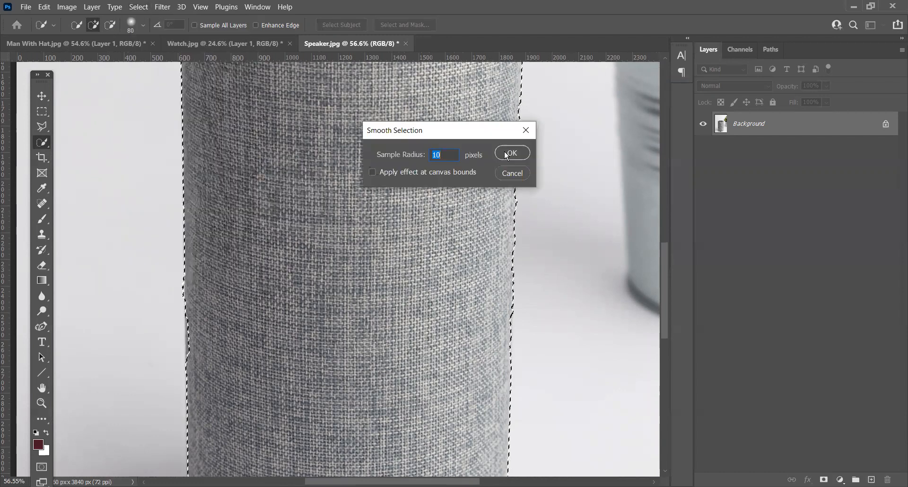
pyautogui.click(511, 154)
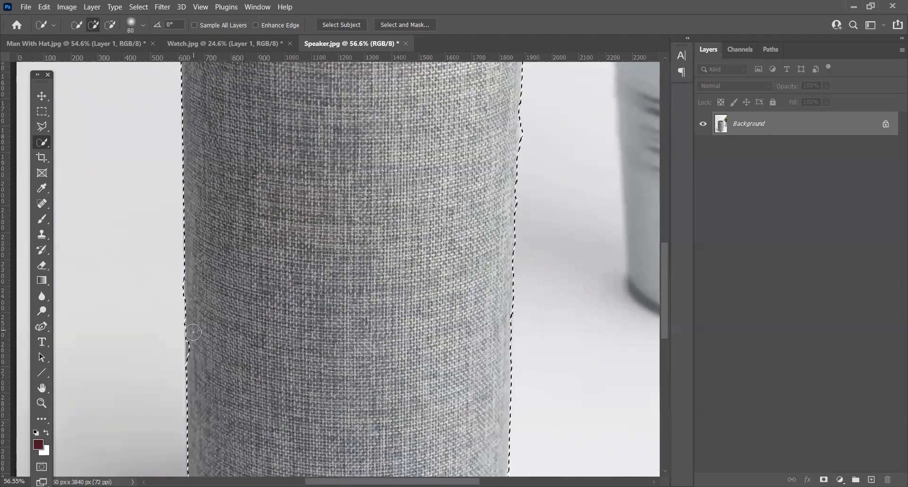
pyautogui.keyDown('alt'); pyautogui.click(172, 325); pyautogui.keyUp('alt')
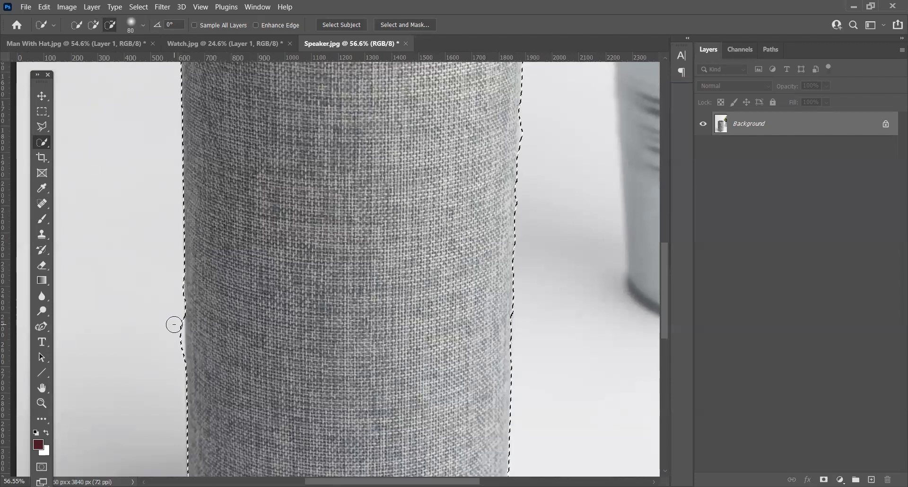
# Step: Start a Polygonal Lasso outline in add-to-selection mode along the missed upper-left curve of the speaker's top rim
pyautogui.moveTo(433, 373); pyautogui.dragTo(473, 141)
pyautogui.moveTo(440, 94); pyautogui.dragTo(407, 274)
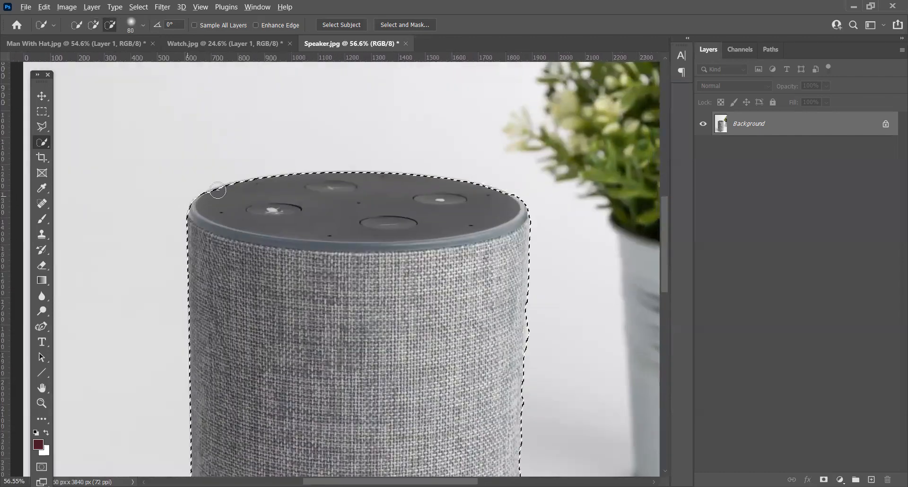
pyautogui.scroll(5, 473, 189)
pyautogui.moveTo(344, 189); pyautogui.dragTo(405, 189)
pyautogui.moveTo(290, 190); pyautogui.dragTo(448, 190)
pyautogui.moveTo(222, 193); pyautogui.dragTo(418, 195)
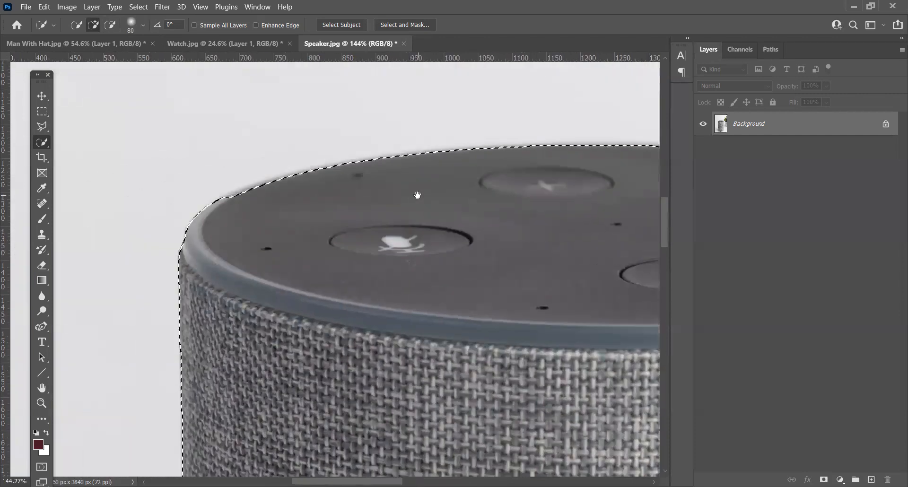
pyautogui.scroll(3, 199, 176)
pyautogui.click(43, 126)
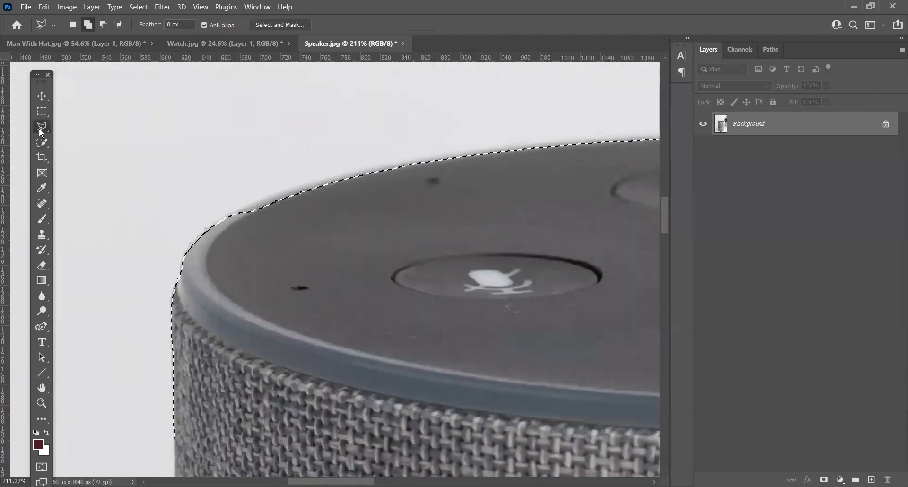
pyautogui.click(93, 138)
pyautogui.scroll(5, 205, 251)
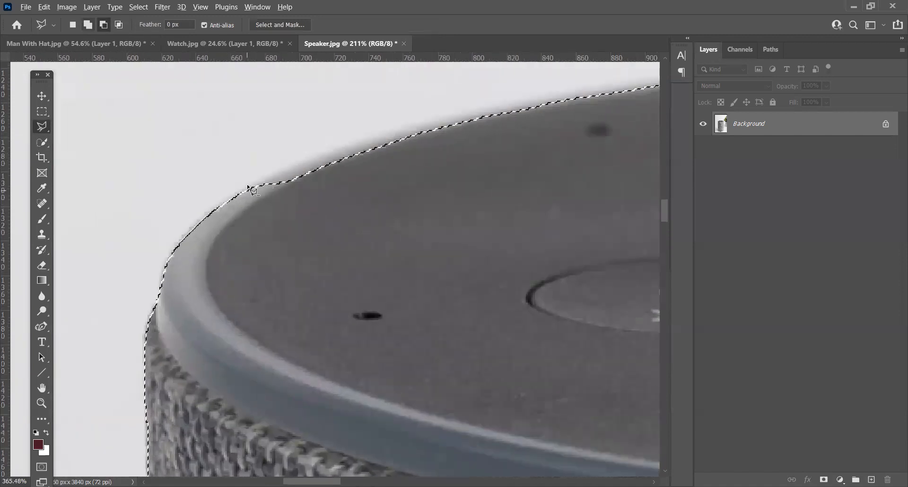
pyautogui.click(229, 202)
pyautogui.click(284, 172)
pyautogui.click(365, 137)
pyautogui.press('BackSpace')
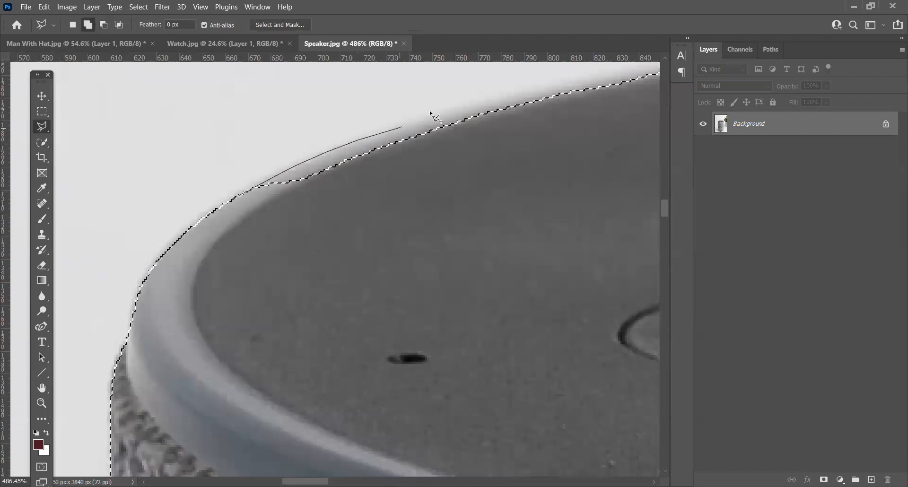
pyautogui.click(529, 92)
# Step: Continue the lasso outline just outside the speaker's back rim as far as the rear button
pyautogui.moveTo(560, 160); pyautogui.dragTo(282, 316)
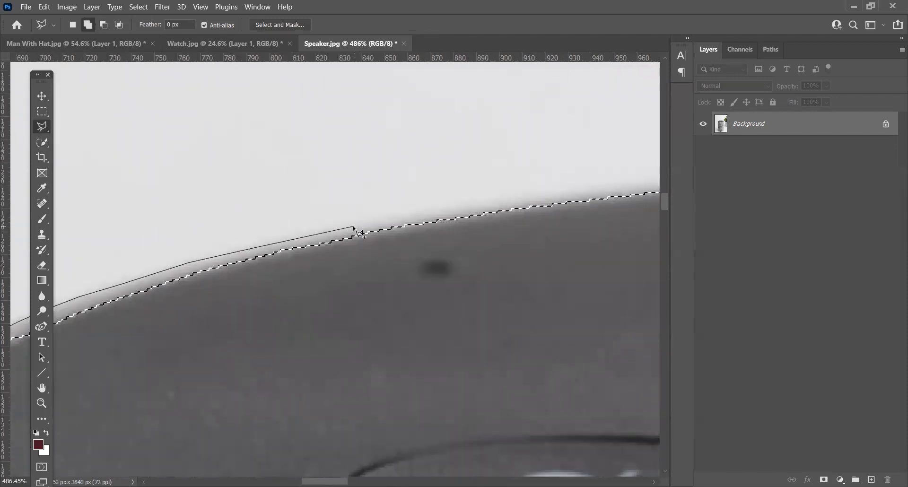
pyautogui.click(417, 215)
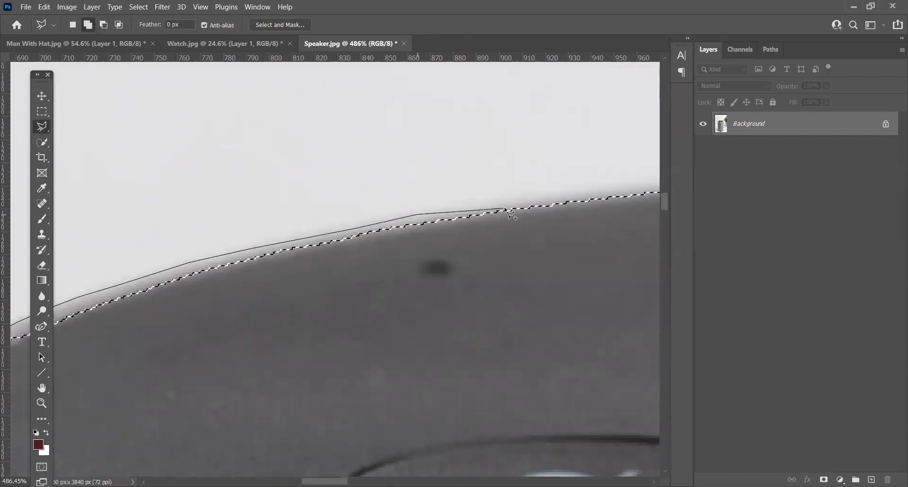
pyautogui.click(502, 202)
pyautogui.moveTo(564, 208); pyautogui.dragTo(371, 229)
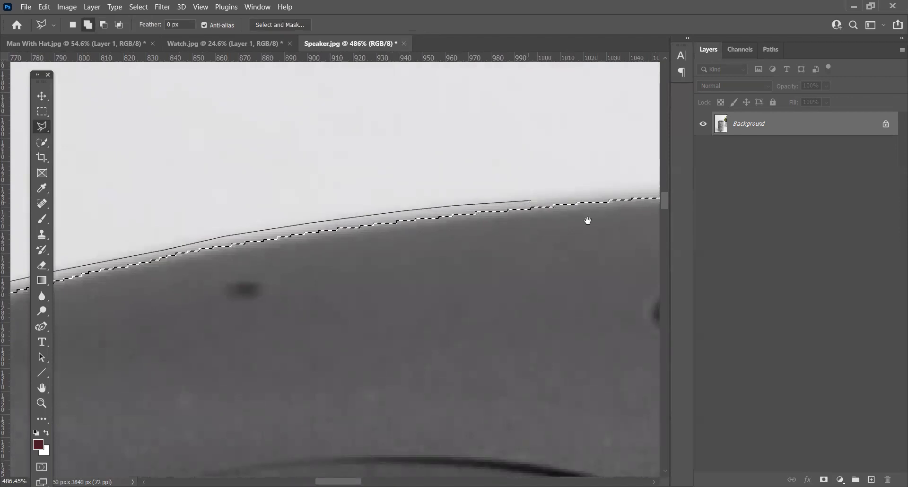
pyautogui.moveTo(587, 218); pyautogui.dragTo(400, 253)
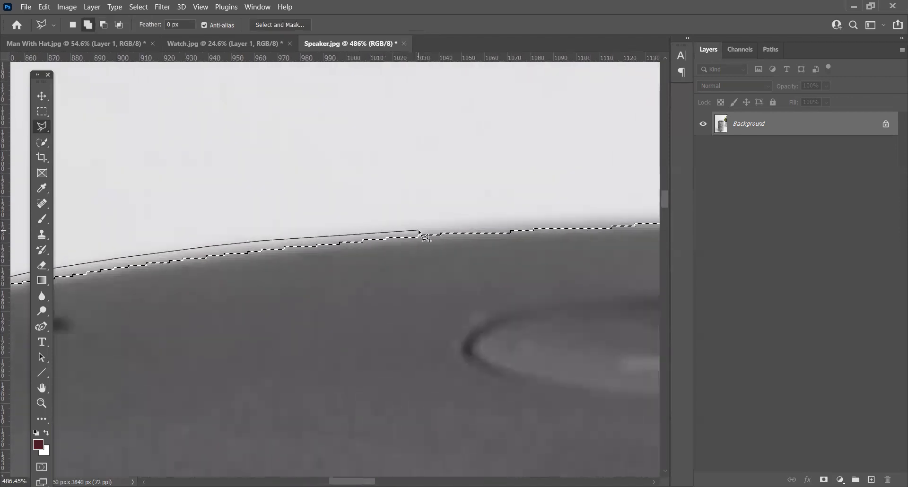
pyautogui.moveTo(568, 231); pyautogui.dragTo(476, 237)
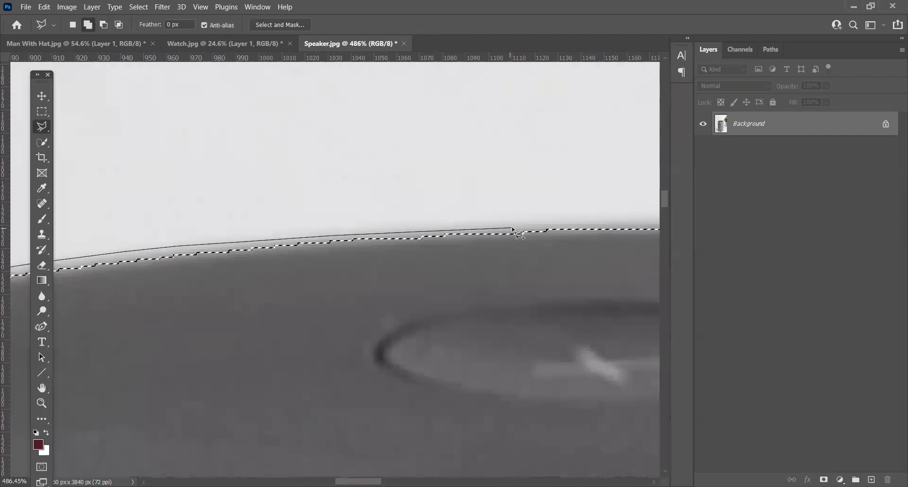
pyautogui.click(592, 224)
pyautogui.moveTo(627, 249); pyautogui.dragTo(275, 235)
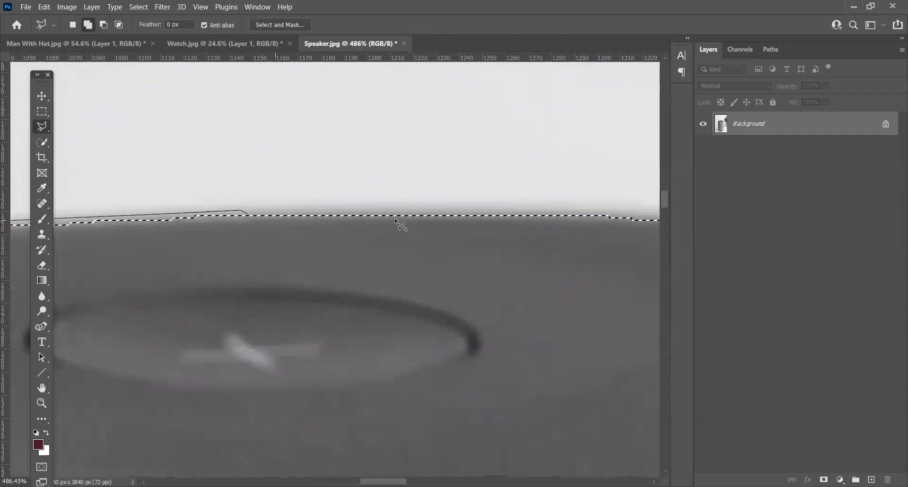
# Step: Extend the lasso outline along the back rim from the rear button toward the button with the white dot
pyautogui.click(405, 208)
pyautogui.click(549, 210)
pyautogui.moveTo(615, 243); pyautogui.dragTo(369, 235)
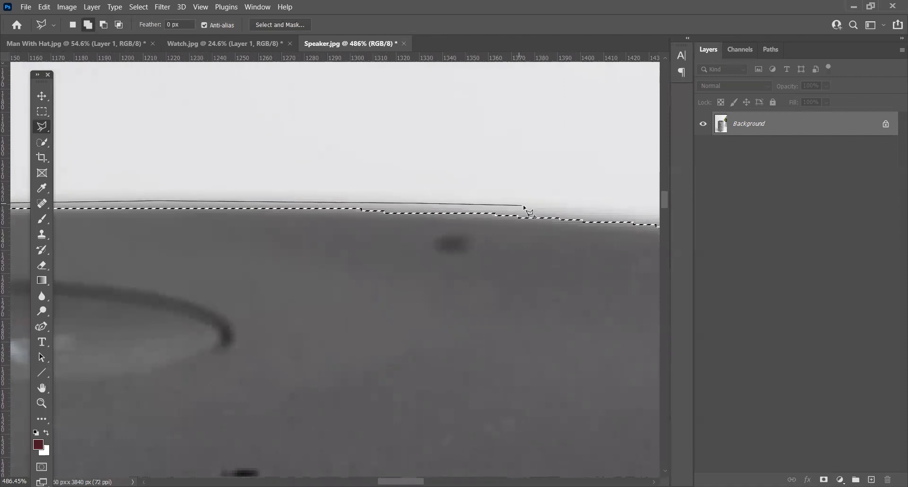
pyautogui.moveTo(606, 229); pyautogui.dragTo(361, 235)
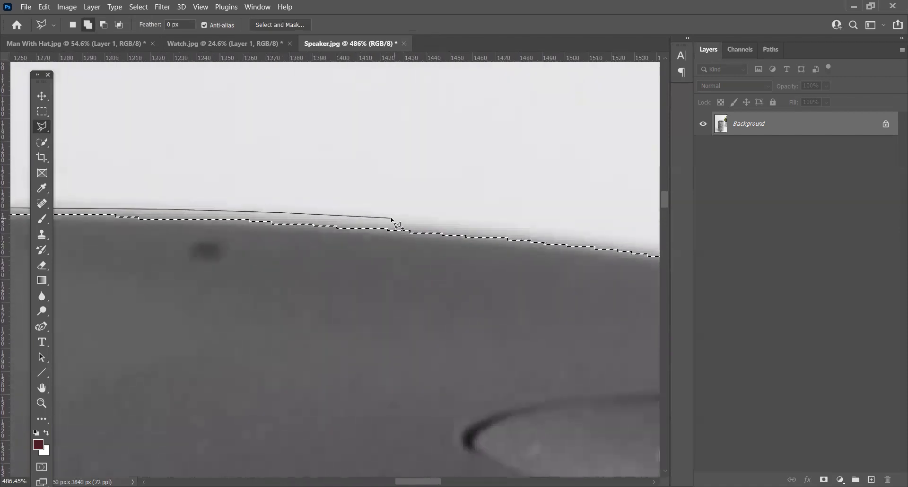
pyautogui.moveTo(551, 250); pyautogui.dragTo(355, 211)
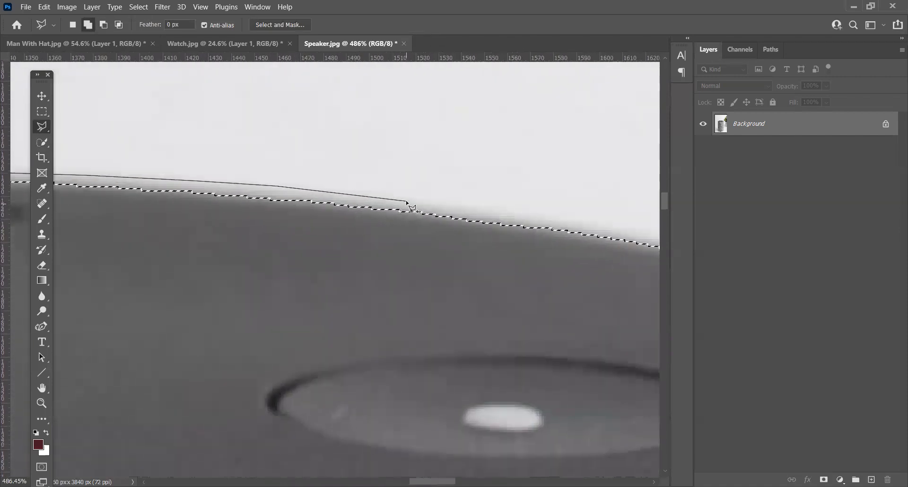
# Step: Carry the lasso outline down the rim's right curve and close it across the speaker's top to add the missed strip
pyautogui.moveTo(496, 220); pyautogui.dragTo(288, 196)
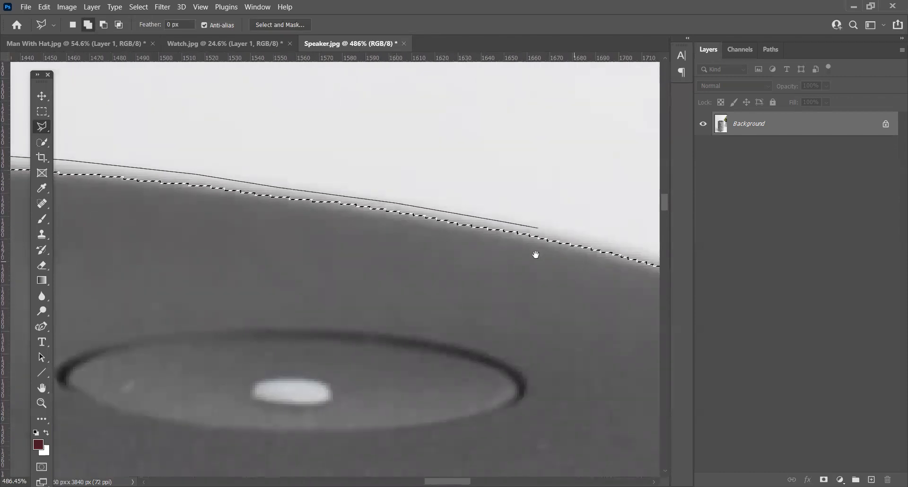
pyautogui.moveTo(536, 255); pyautogui.dragTo(276, 205)
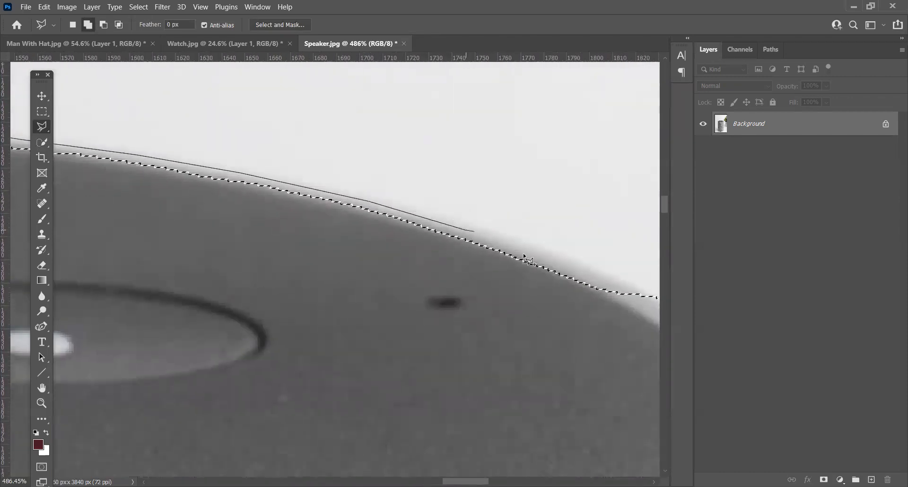
pyautogui.click(549, 254)
pyautogui.click(655, 298)
pyautogui.doubleClick(368, 315)
# Step: Subtract the two selection bulges partway down the speaker's left side with a Polygonal Lasso outline
pyautogui.scroll(-5, 441, 331)
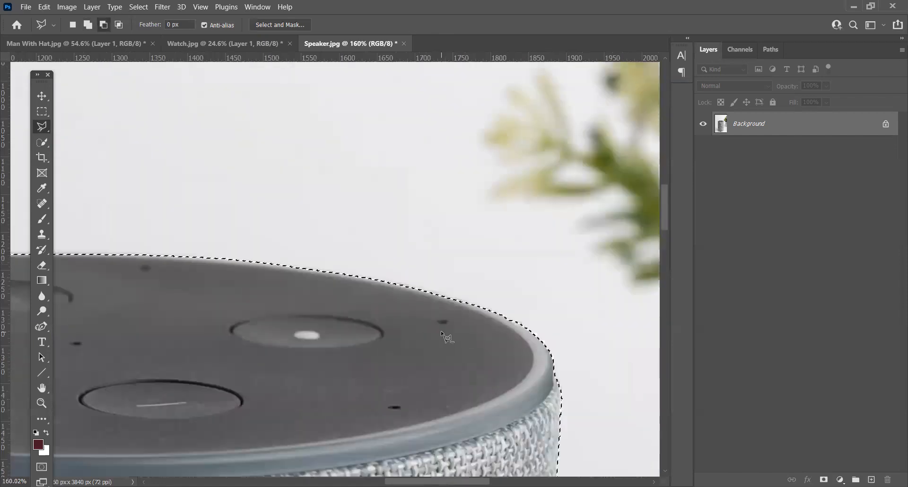
pyautogui.scroll(-2, 440, 331)
pyautogui.moveTo(199, 327); pyautogui.dragTo(285, 203)
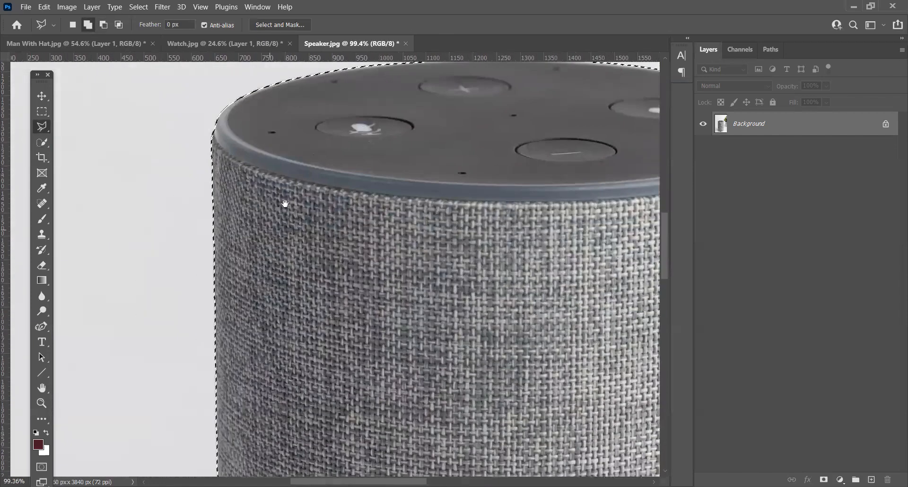
pyautogui.moveTo(243, 334); pyautogui.dragTo(282, 194)
pyautogui.moveTo(307, 331); pyautogui.dragTo(321, 190)
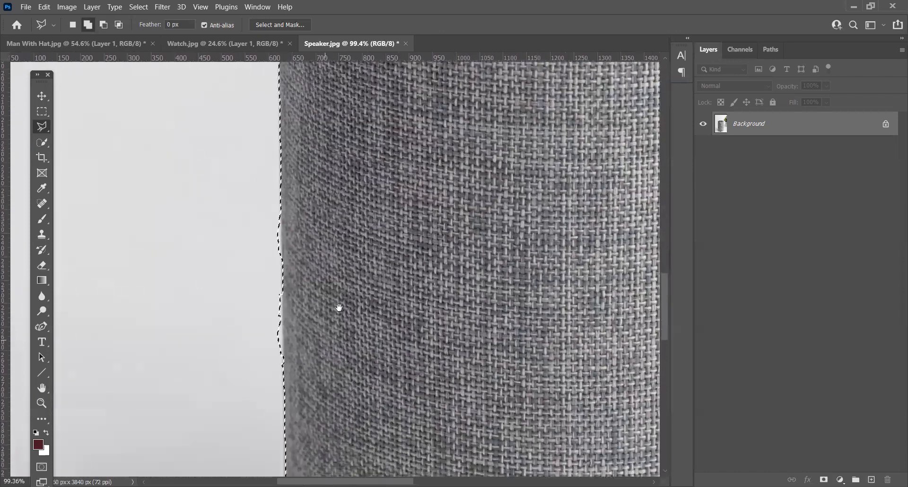
pyautogui.moveTo(339, 306); pyautogui.dragTo(362, 167)
pyautogui.scroll(5, 284, 236)
pyautogui.keyDown('alt'); pyautogui.click(308, 129); pyautogui.keyUp('alt')
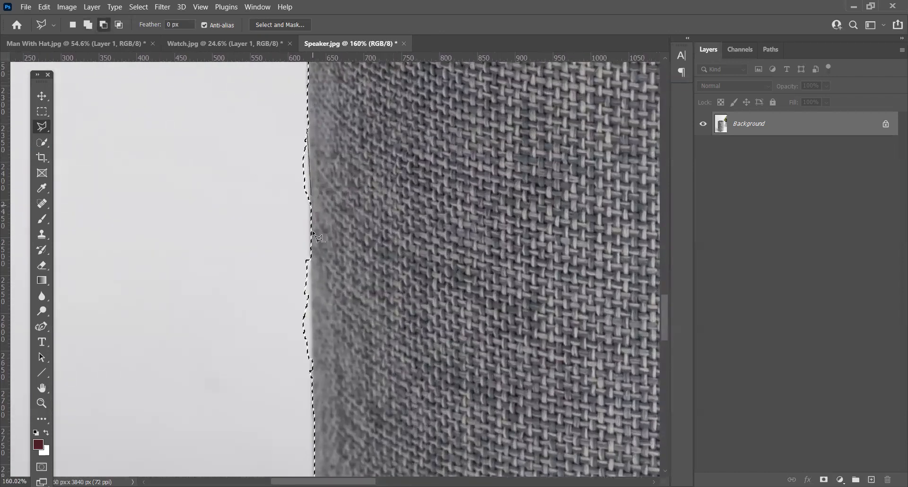
pyautogui.click(312, 382)
pyautogui.doubleClick(204, 200)
# Step: Subtract the excess selection under the speaker's lower-right base curve, beside the amazon logo, with the Polygonal Lasso
pyautogui.moveTo(310, 391); pyautogui.dragTo(241, 151)
pyautogui.moveTo(310, 348); pyautogui.dragTo(279, 148)
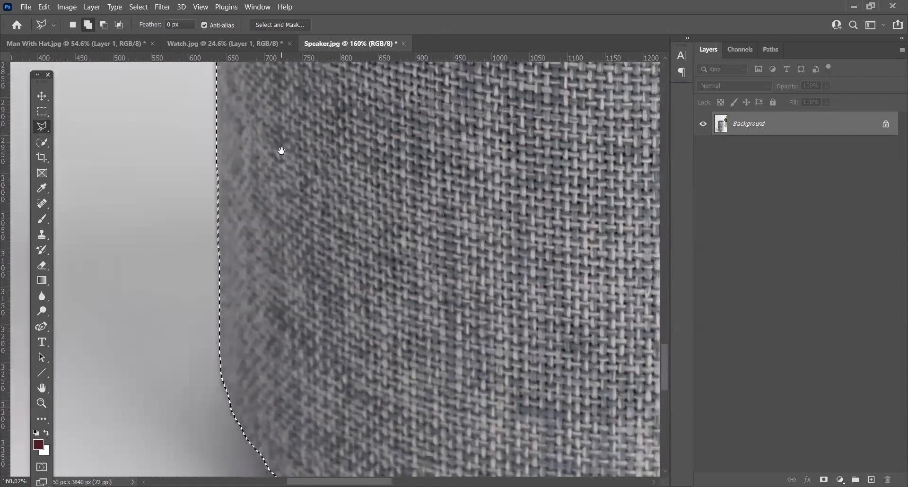
pyautogui.moveTo(294, 330); pyautogui.dragTo(199, 156)
pyautogui.moveTo(411, 347); pyautogui.dragTo(282, 260)
pyautogui.moveTo(544, 252); pyautogui.dragTo(265, 265)
pyautogui.keyDown('alt'); pyautogui.click(395, 324); pyautogui.keyUp('alt')
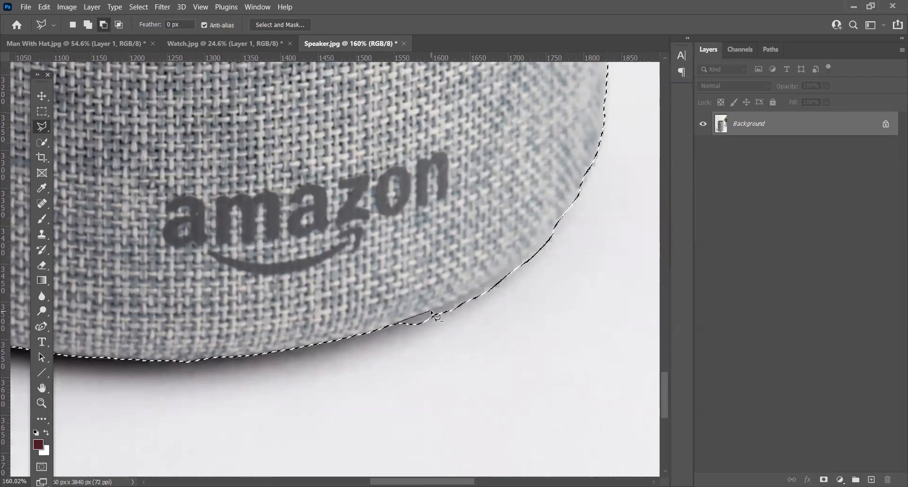
pyautogui.click(491, 282)
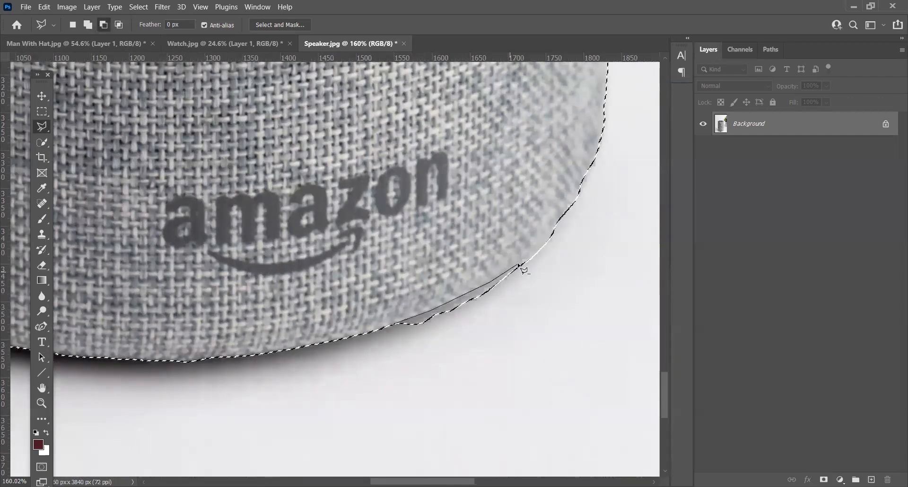
pyautogui.click(554, 233)
pyautogui.click(592, 302)
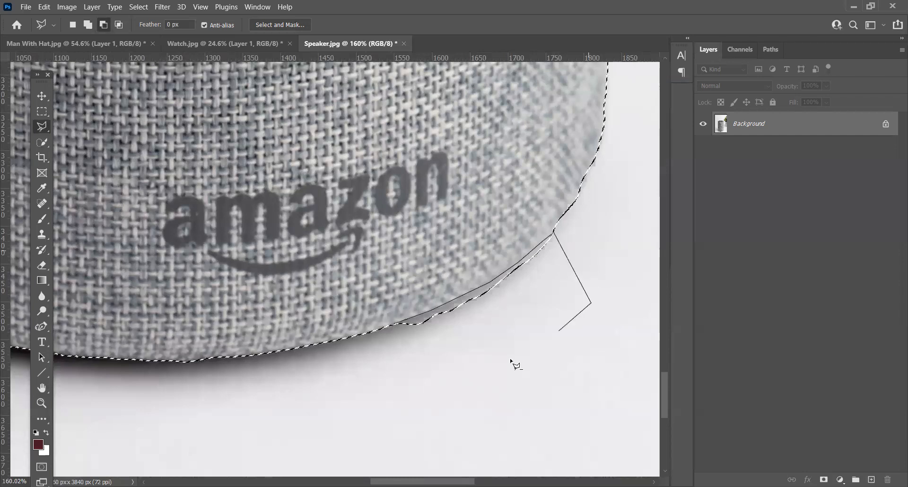
pyautogui.doubleClick(406, 364)
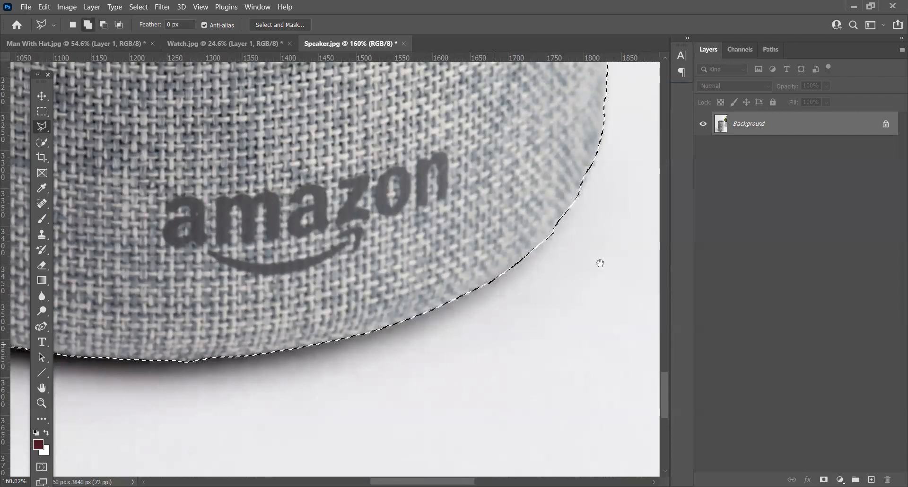
# Step: Add the missed notches on the speaker's lower-right corner and the dip on the right edge above it to the selection
pyautogui.moveTo(600, 264); pyautogui.dragTo(513, 371)
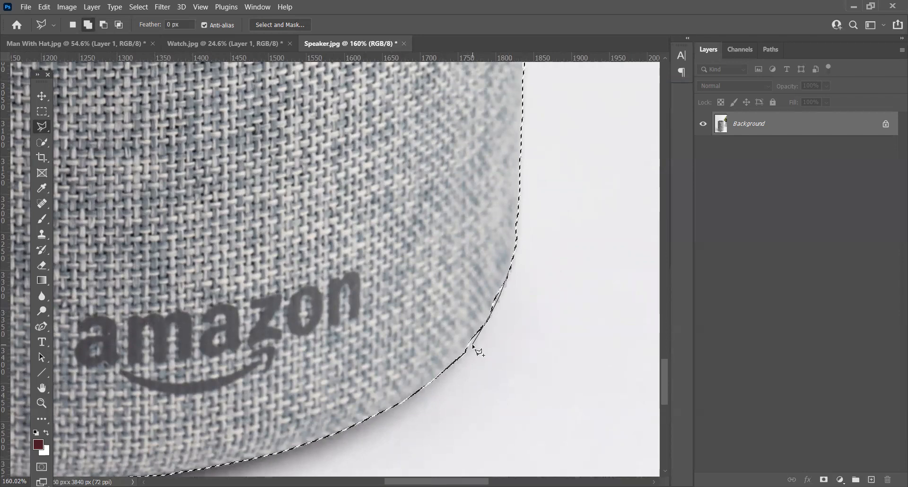
pyautogui.doubleClick(479, 255)
pyautogui.moveTo(582, 177); pyautogui.dragTo(552, 370)
pyautogui.moveTo(525, 137); pyautogui.dragTo(514, 280)
pyautogui.click(502, 99)
pyautogui.click(502, 162)
pyautogui.click(500, 245)
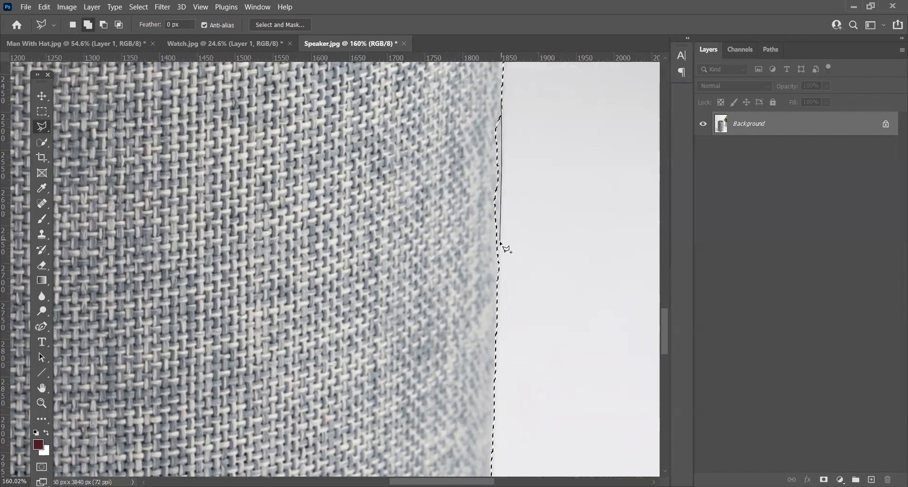
pyautogui.doubleClick(445, 118)
# Step: Add the next missed strip further up the speaker's right edge to the selection with a closed lasso outline
pyautogui.moveTo(487, 98); pyautogui.dragTo(477, 323)
pyautogui.click(500, 126)
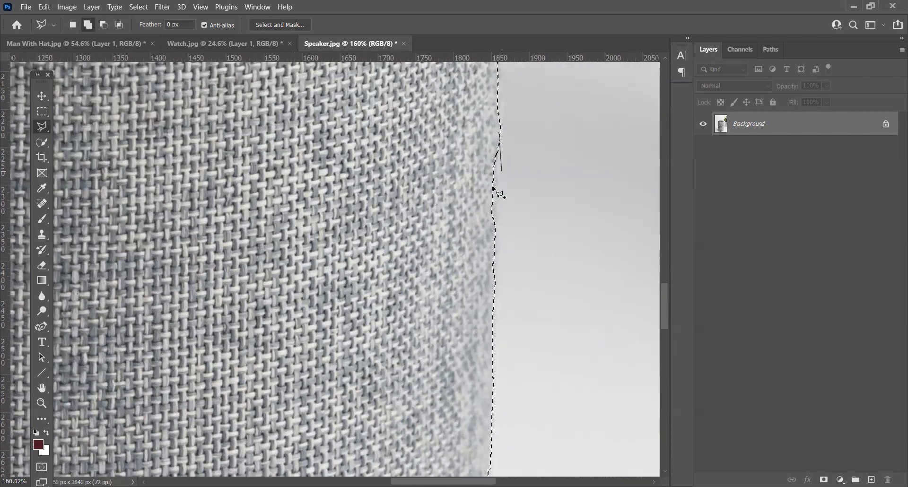
pyautogui.click(496, 294)
pyautogui.click(477, 303)
pyautogui.doubleClick(425, 118)
# Step: Lasso the uneven section around mid-height on the speaker's right edge to straighten the selection there
pyautogui.moveTo(498, 141); pyautogui.dragTo(468, 296)
pyautogui.click(474, 146)
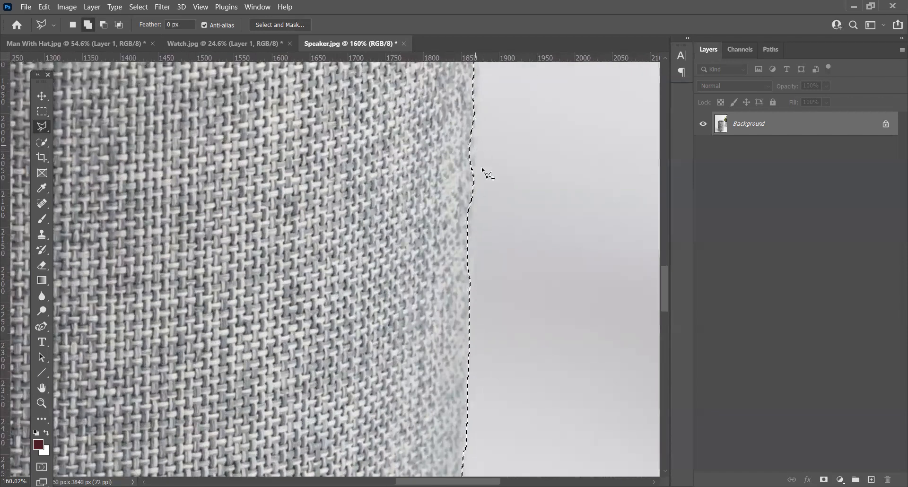
pyautogui.click(470, 316)
pyautogui.click(418, 294)
pyautogui.click(428, 159)
pyautogui.click(474, 146)
# Step: Add the missed strip below the outward bump on the speaker's upper right side to the selection
pyautogui.moveTo(496, 132); pyautogui.dragTo(482, 282)
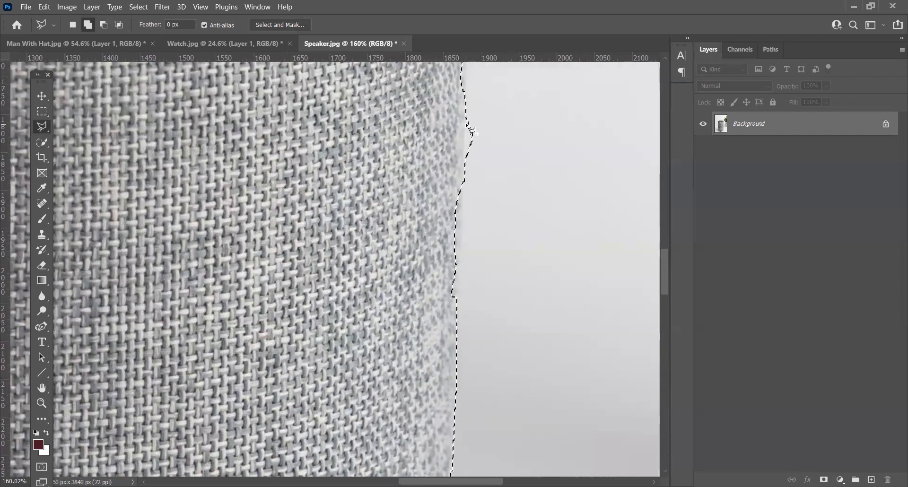
pyautogui.click(464, 119)
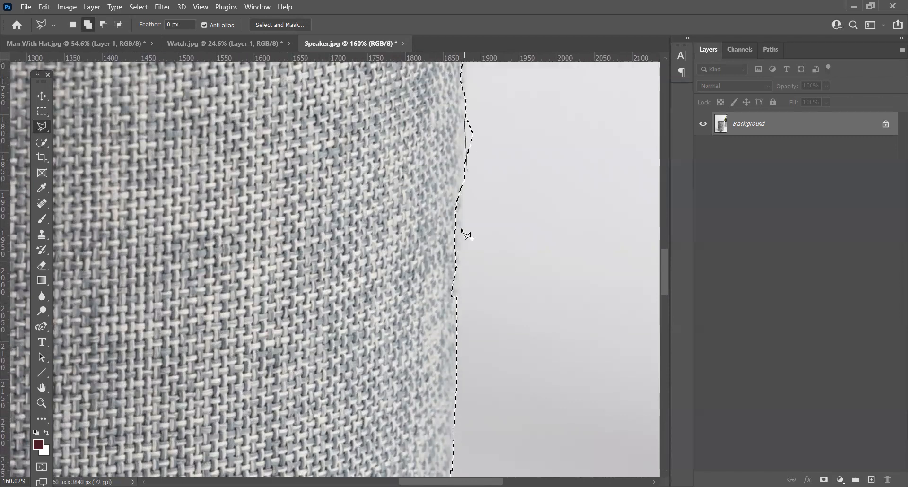
pyautogui.click(457, 314)
pyautogui.click(377, 105)
pyautogui.click(464, 119)
# Step: Subtract the outward bump on the speaker's upper right side from the selection
pyautogui.keyDown('alt'); pyautogui.click(465, 109); pyautogui.keyUp('alt')
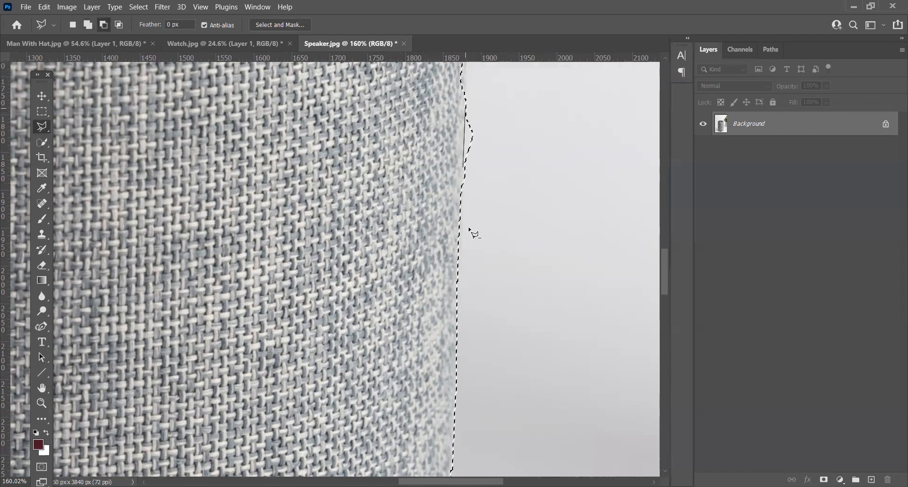
pyautogui.click(458, 245)
pyautogui.click(511, 150)
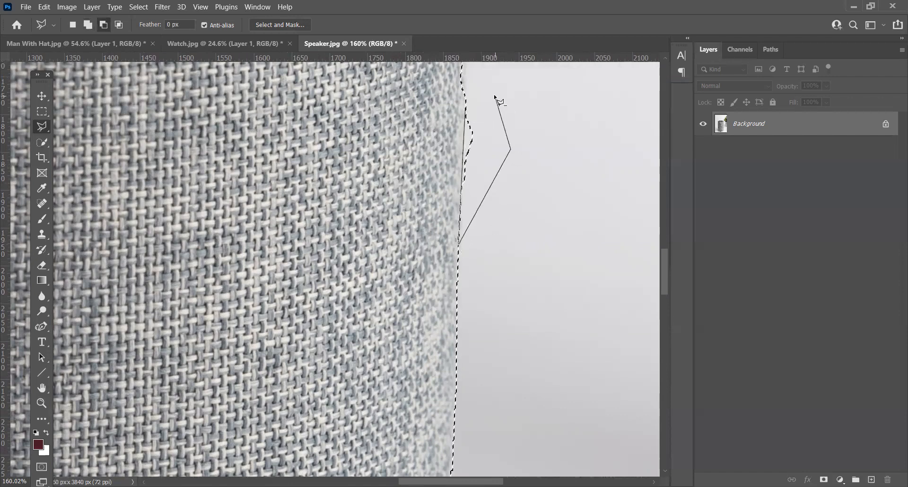
pyautogui.doubleClick(496, 97)
# Step: Add the small inward notch on the right edge below the speaker's top rim to the selection
pyautogui.scroll(3, 494, 198)
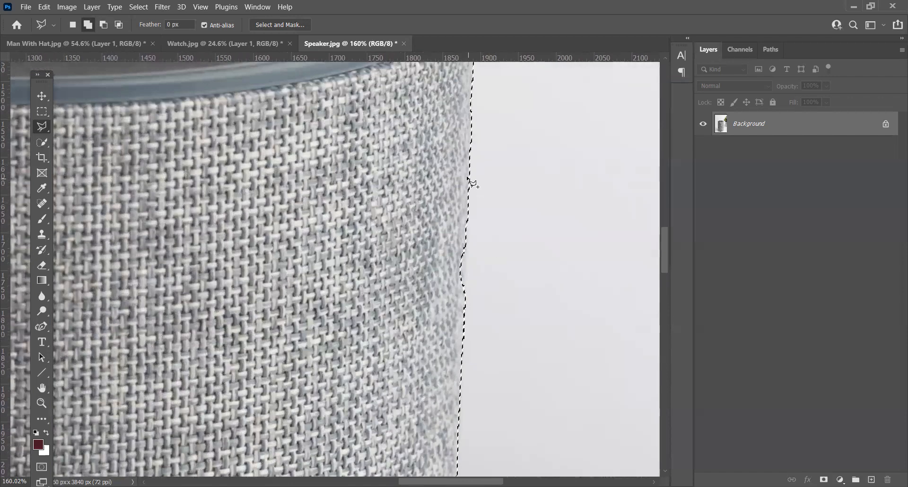
pyautogui.click(470, 171)
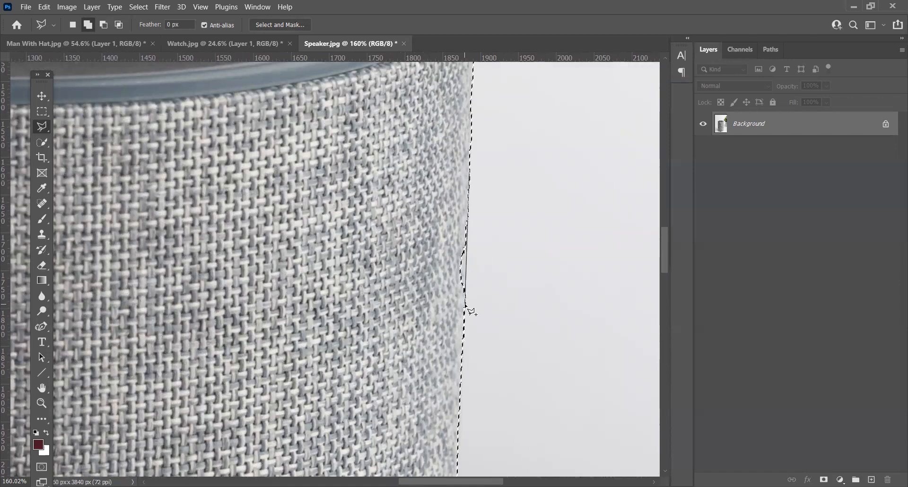
pyautogui.moveTo(482, 136); pyautogui.dragTo(485, 322)
# Step: Smooth the whole speaker selection with a sample radius of 10 pixels
pyautogui.scroll(-5, 544, 296)
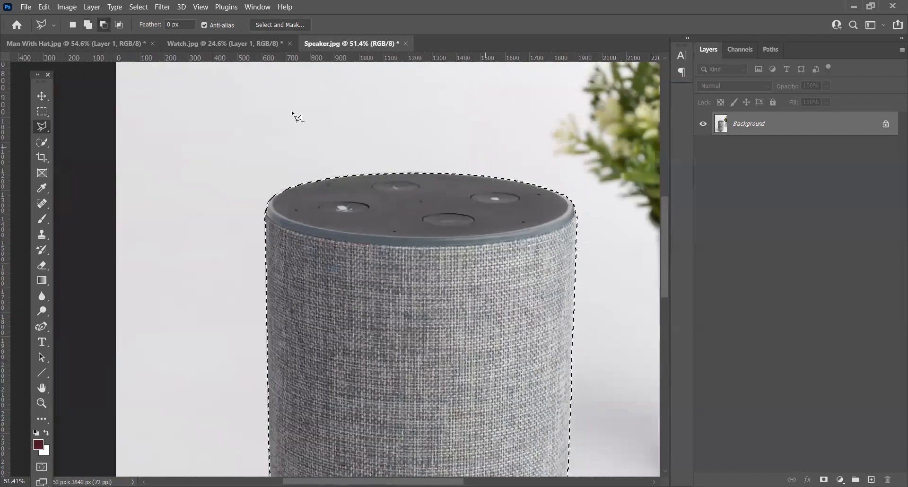
pyautogui.click(137, 7)
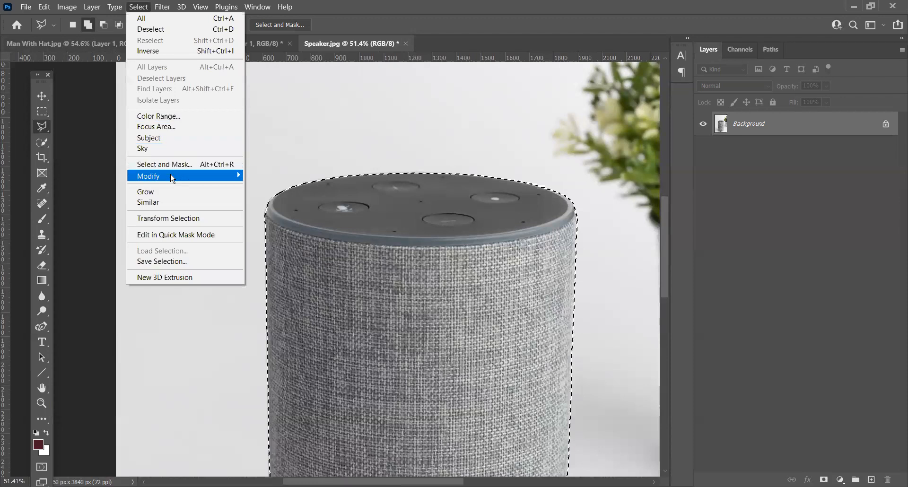
pyautogui.moveTo(176, 178)
pyautogui.click(256, 187)
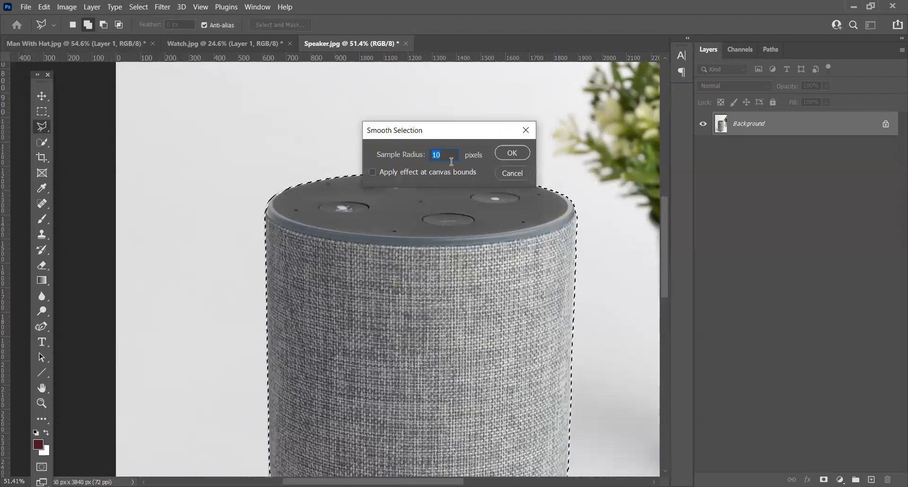
pyautogui.click(513, 152)
# Step: Copy the selected speaker from the Background onto its own new layer
pyautogui.scroll(-3, 192, 157)
pyautogui.moveTo(371, 316); pyautogui.dragTo(421, 228)
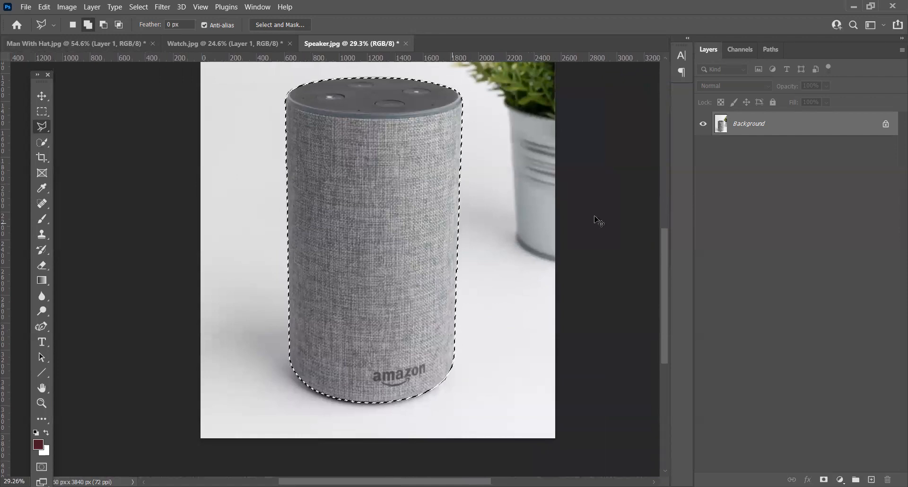
pyautogui.hotkey('ctrl', 'j')
# Step: Create a new layer directly above the Background and fill it with 50% Gray at 100% opacity
pyautogui.click(748, 152)
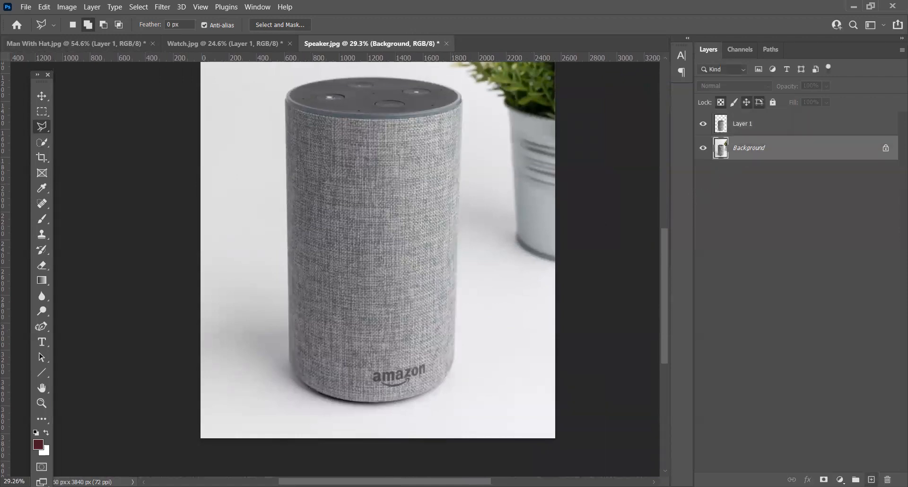
pyautogui.hotkey('ctrl', 'shift', 'alt', 'n')
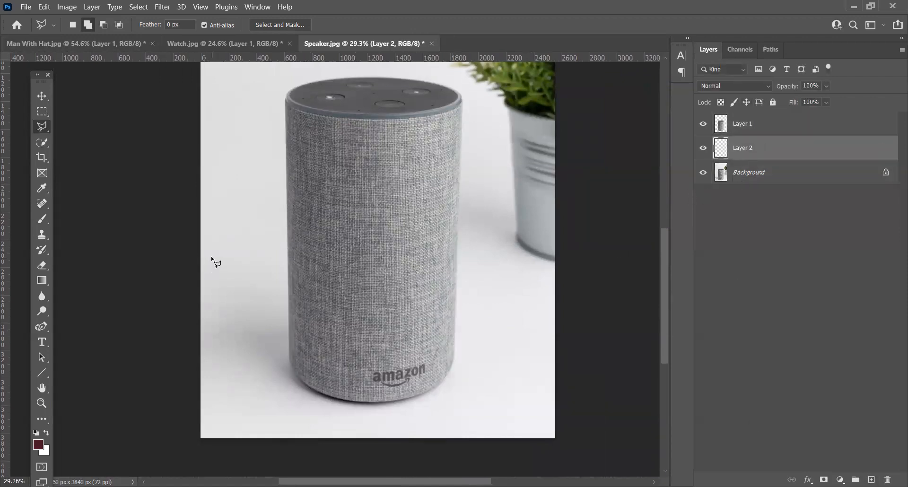
pyautogui.hotkey('shift', 'F5')
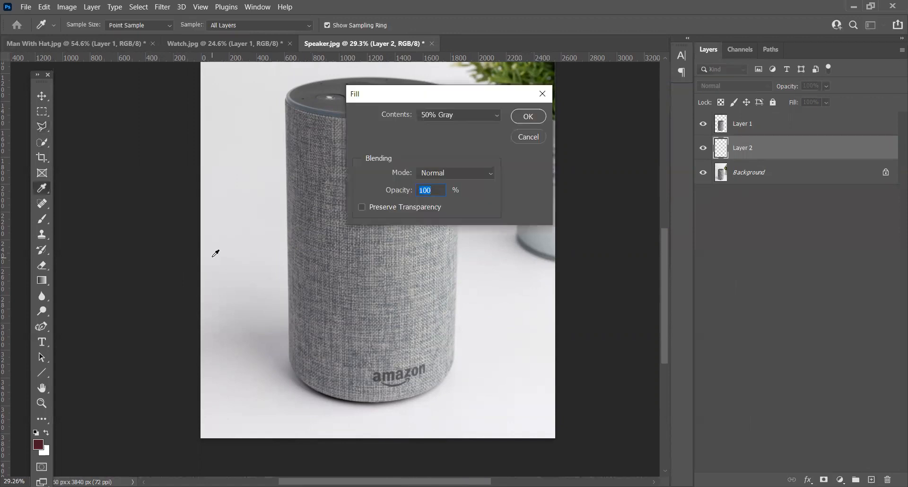
pyautogui.click(525, 117)
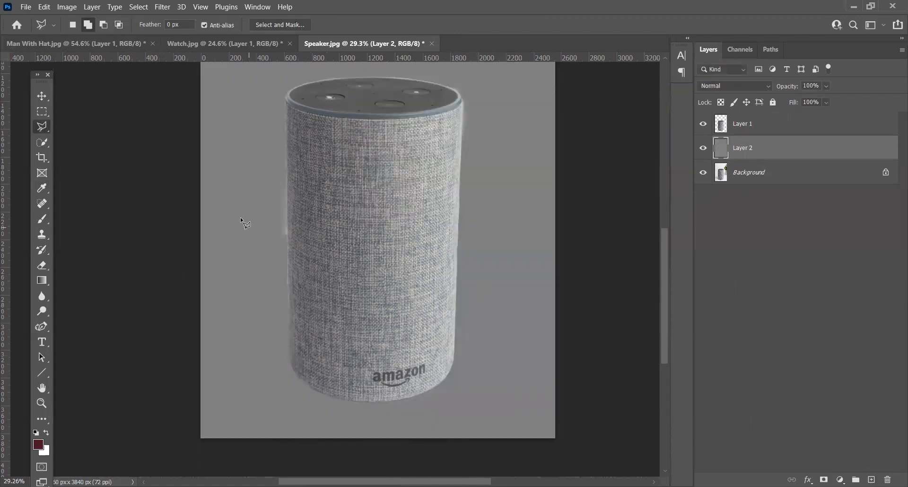
# Step: Outline the light fringe along the speaker's left edge on Layer 1, delete it and deselect
pyautogui.scroll(3, 240, 217)
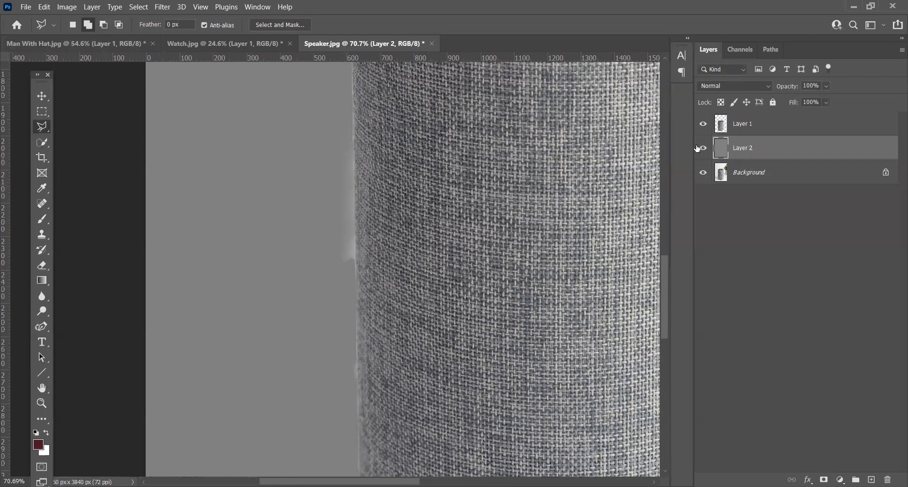
pyautogui.click(751, 126)
pyautogui.click(352, 104)
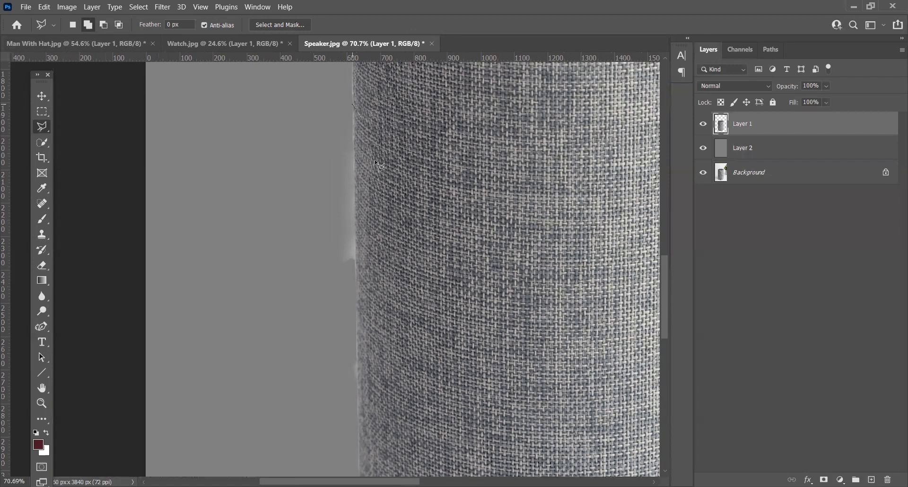
pyautogui.click(357, 403)
pyautogui.click(247, 226)
pyautogui.click(255, 123)
pyautogui.doubleClick(290, 84)
pyautogui.press('Delete')
pyautogui.hotkey('ctrl', 'd')
# Step: Inspect the light fringe around the cutout's upper-right edge, comparing it with Layer 1 hidden and shown
pyautogui.scroll(-2, 340, 159)
pyautogui.scroll(-2, 339, 158)
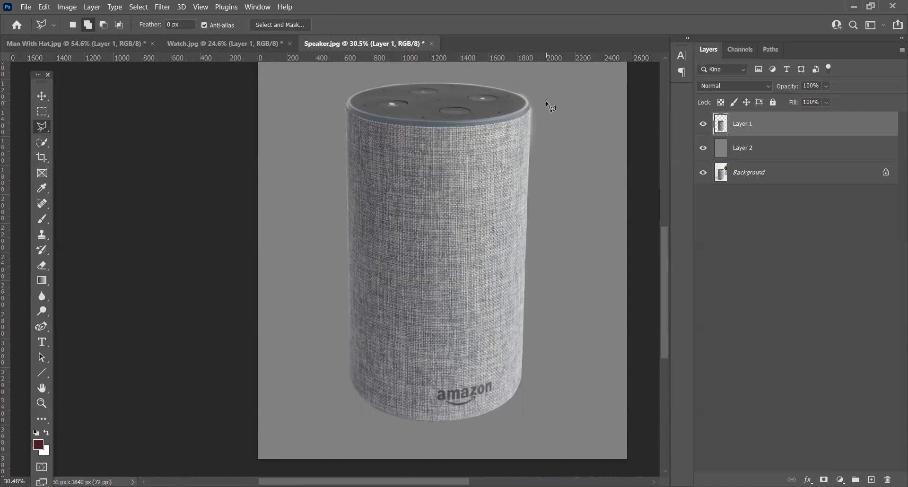
pyautogui.scroll(7, 538, 74)
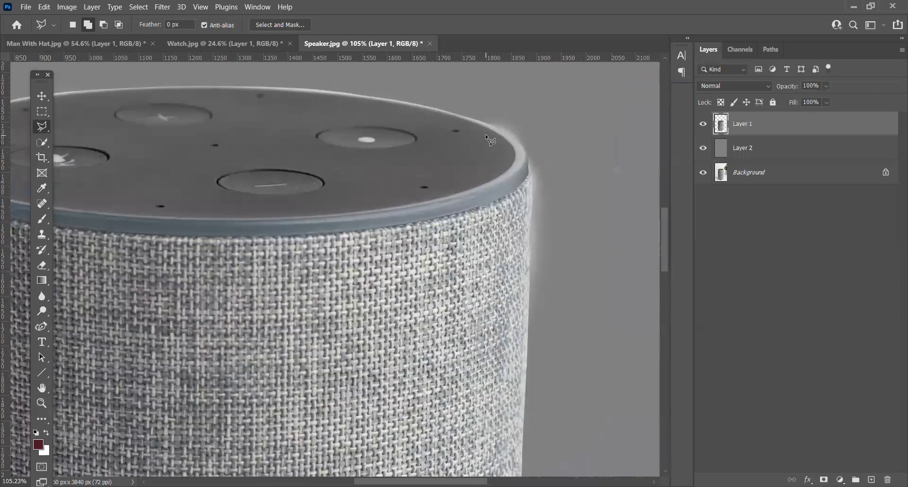
pyautogui.click(704, 124)
pyautogui.click(704, 124)
pyautogui.scroll(3, 530, 122)
pyautogui.scroll(1, 530, 124)
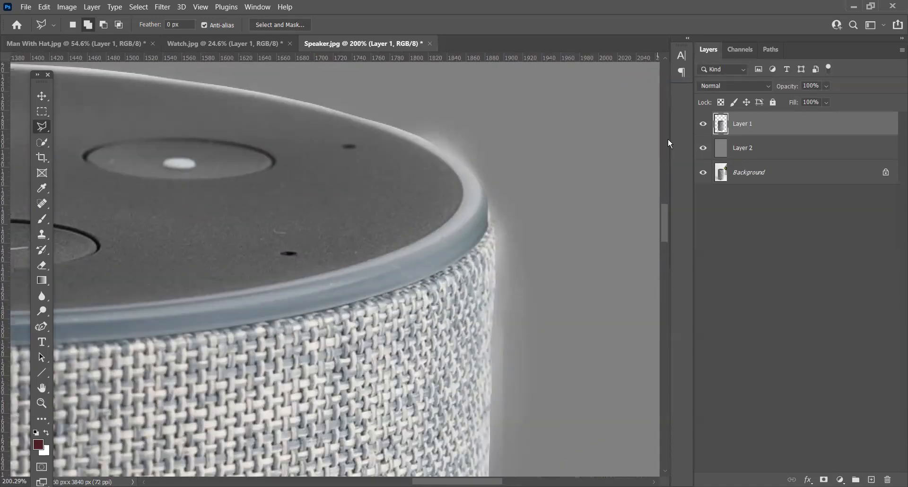
# Step: Load Layer 1's outline as a selection and check it against the fringe at the speaker's upper-right rim
pyautogui.keyDown('ctrl'); pyautogui.click(722, 128); pyautogui.keyUp('ctrl')
pyautogui.scroll(-5, 492, 182)
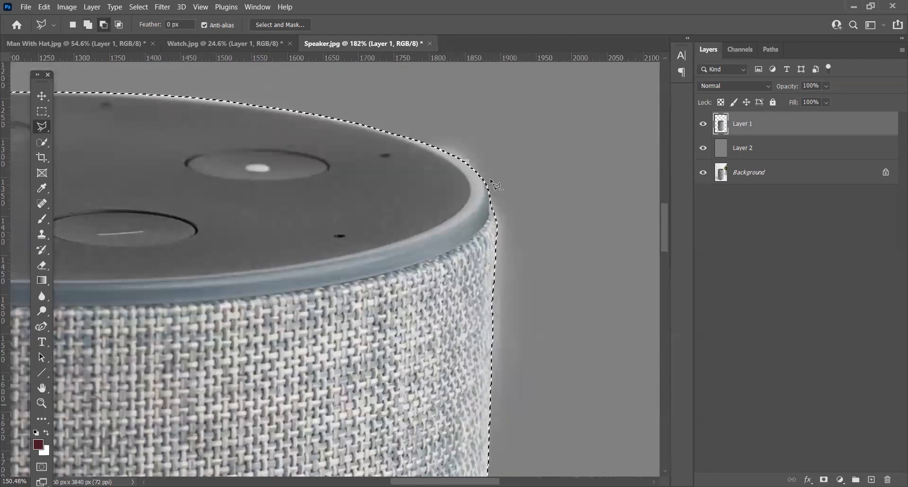
pyautogui.scroll(-3, 478, 174)
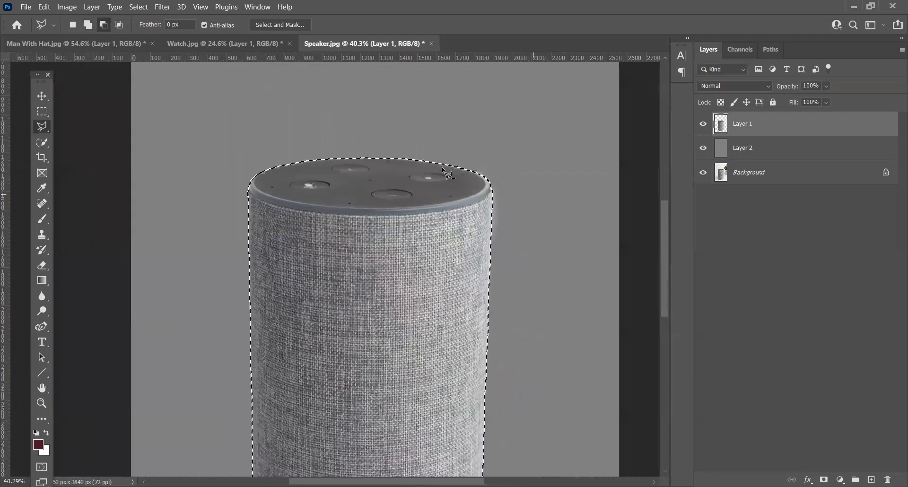
pyautogui.scroll(5, 442, 167)
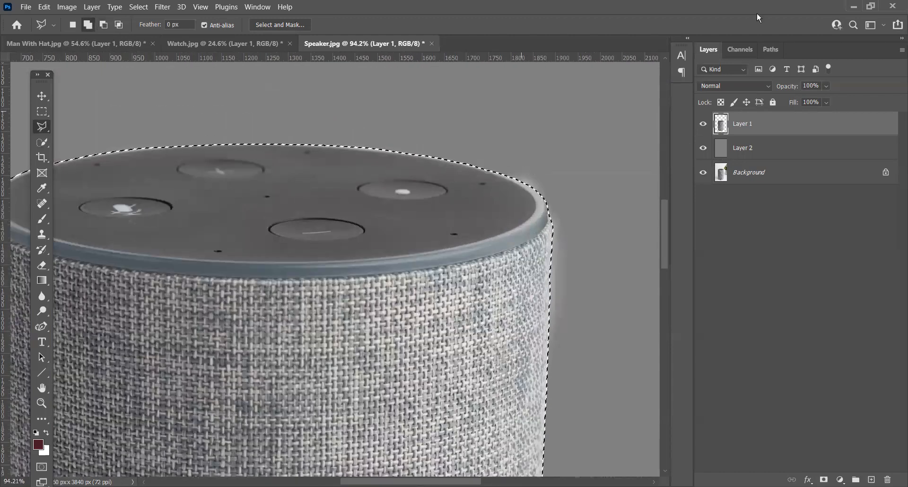
# Step: Remove the light fringe outside the speaker selection on Layer 1 and deselect
pyautogui.scroll(-5, 525, 170)
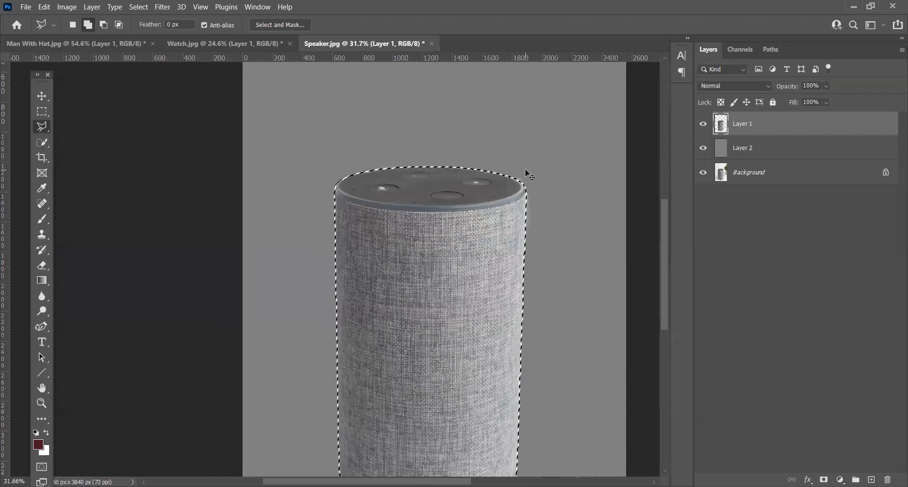
pyautogui.scroll(9, 501, 195)
pyautogui.press('shift')
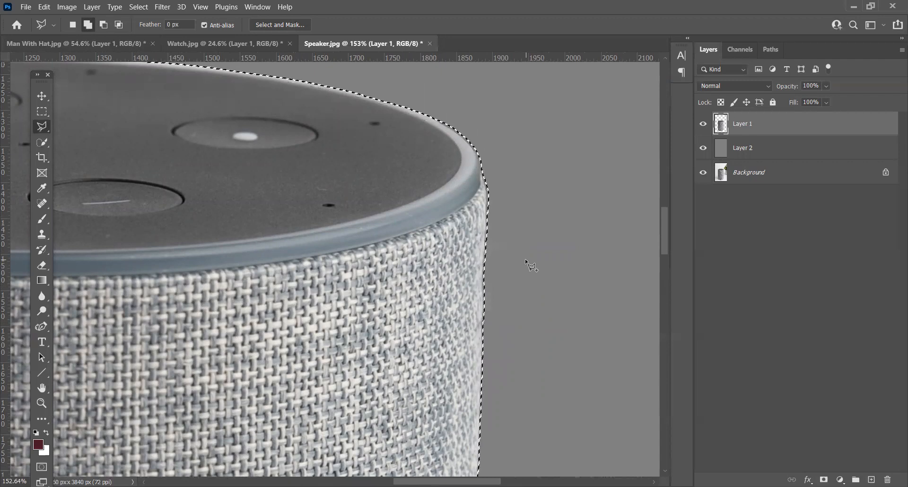
pyautogui.hotkey('ctrl', 'd')
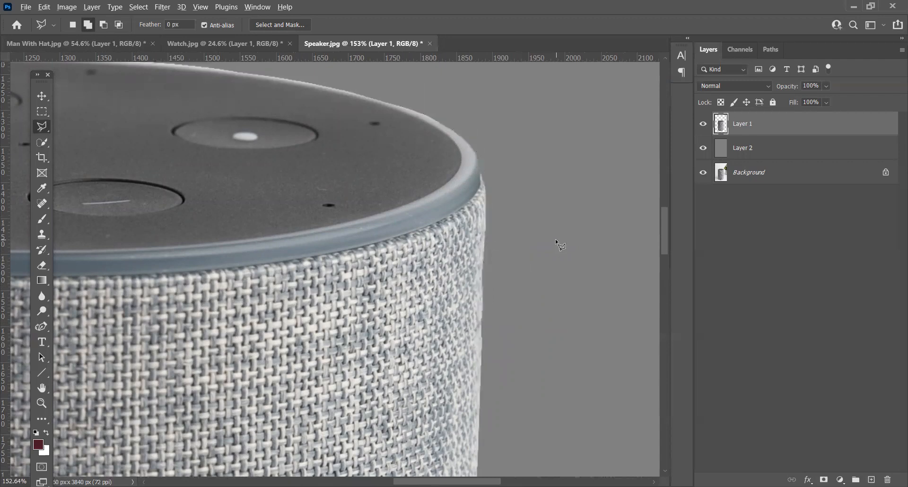
# Step: Soften the speaker cutout's top rim and right edge on Layer 1 using the Blur tool at size 40 and 10% strength
pyautogui.scroll(-10, 556, 239)
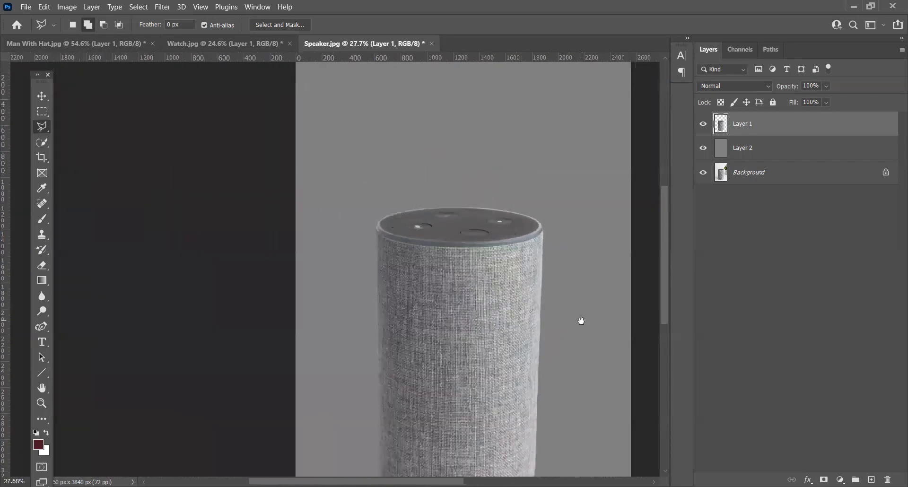
pyautogui.moveTo(581, 321); pyautogui.dragTo(549, 203)
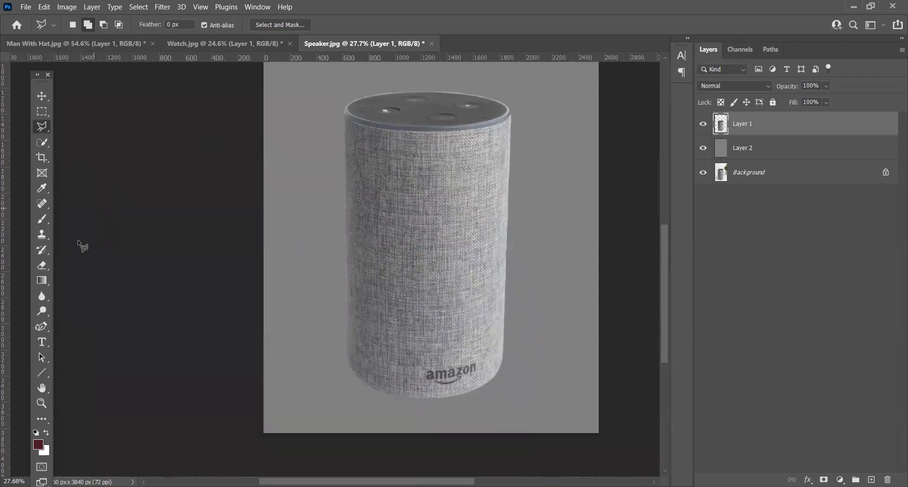
pyautogui.click(43, 298)
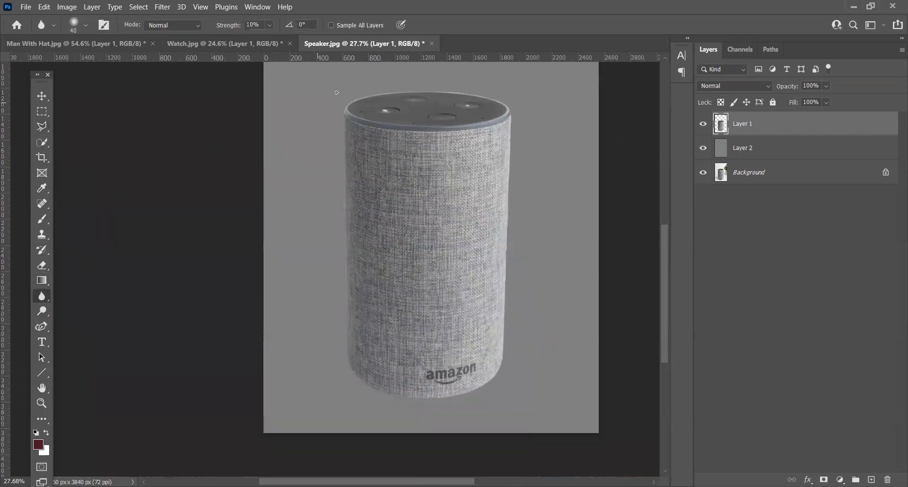
pyautogui.scroll(5, 337, 92)
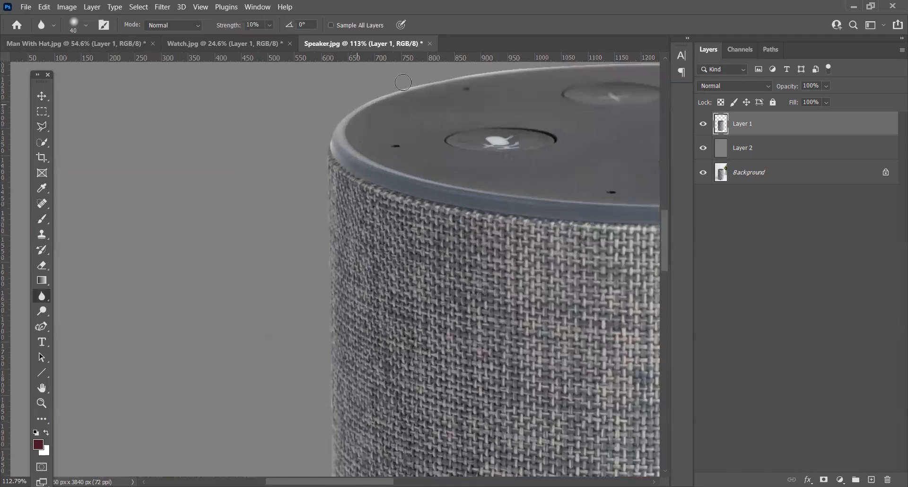
pyautogui.moveTo(352, 212)
pyautogui.mouseDown()
pyautogui.moveTo(287, 250)
pyautogui.moveTo(230, 250)
pyautogui.mouseUp()
pyautogui.moveTo(476, 298); pyautogui.dragTo(395, 293)
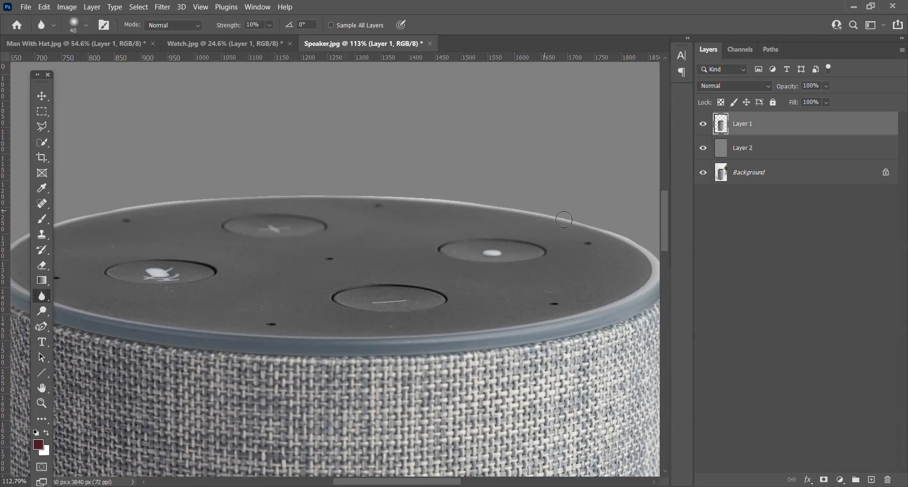
pyautogui.moveTo(590, 253); pyautogui.dragTo(393, 164)
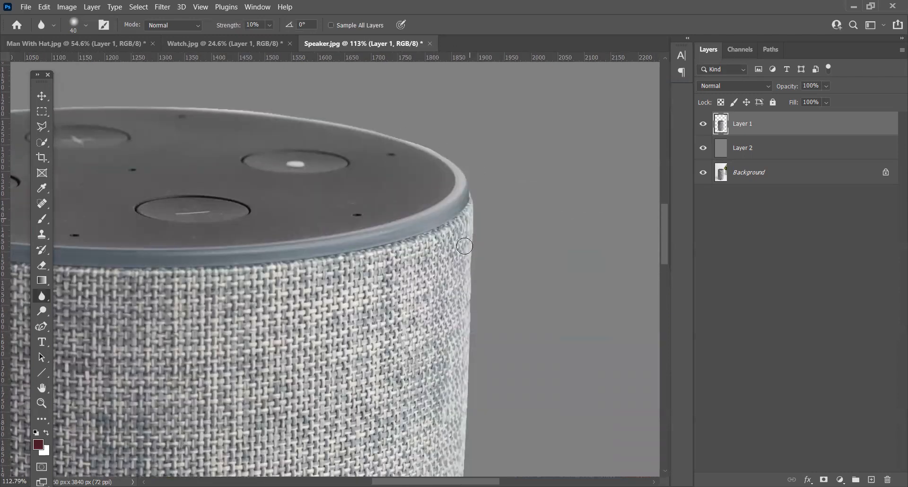
pyautogui.moveTo(482, 382); pyautogui.dragTo(485, 172)
pyautogui.moveTo(466, 357); pyautogui.dragTo(482, 285)
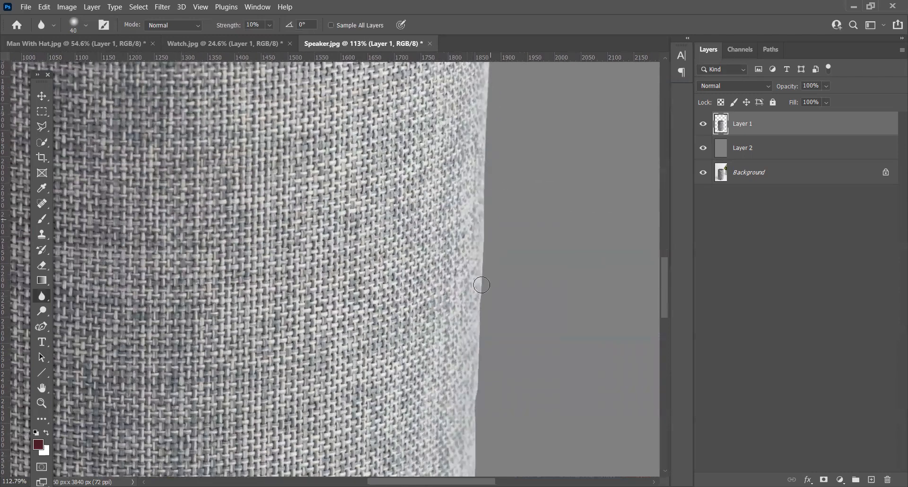
pyautogui.moveTo(476, 315); pyautogui.dragTo(534, 188)
pyautogui.moveTo(520, 376); pyautogui.dragTo(555, 208)
# Step: Continue blurring the cutout's edge along the speaker's base and up its left side to the top rim
pyautogui.moveTo(186, 359); pyautogui.dragTo(490, 368)
pyautogui.moveTo(249, 162); pyautogui.dragTo(281, 384)
pyautogui.moveTo(284, 137); pyautogui.dragTo(286, 385)
pyautogui.moveTo(276, 114); pyautogui.dragTo(299, 340)
pyautogui.moveTo(275, 149)
pyautogui.mouseDown()
pyautogui.moveTo(304, 314)
pyautogui.moveTo(284, 321)
pyautogui.mouseUp()
pyautogui.moveTo(280, 267)
pyautogui.mouseDown()
pyautogui.moveTo(273, 105)
pyautogui.moveTo(304, 201)
pyautogui.moveTo(278, 277)
pyautogui.mouseUp()
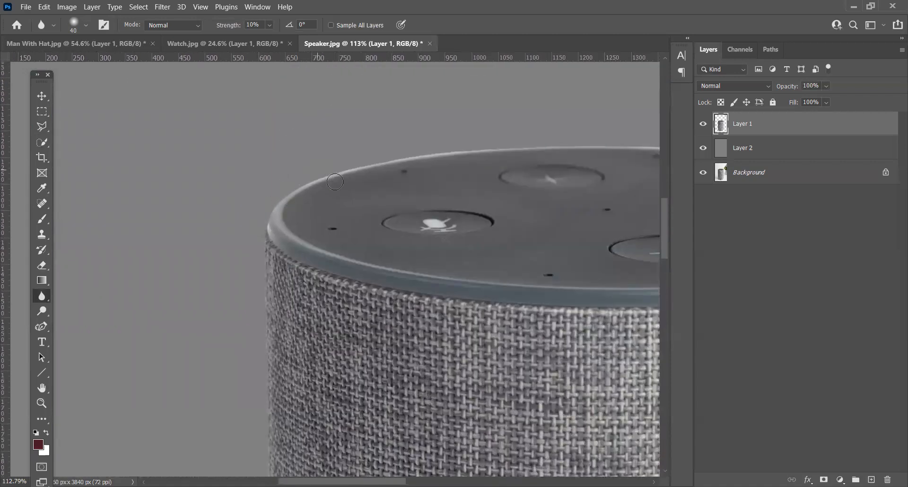
# Step: Switch to the Move tool, deselect all layers and review the whole speaker cutout against the gray layer
pyautogui.scroll(-8, 242, 194)
pyautogui.moveTo(402, 314); pyautogui.dragTo(509, 265)
pyautogui.click(41, 97)
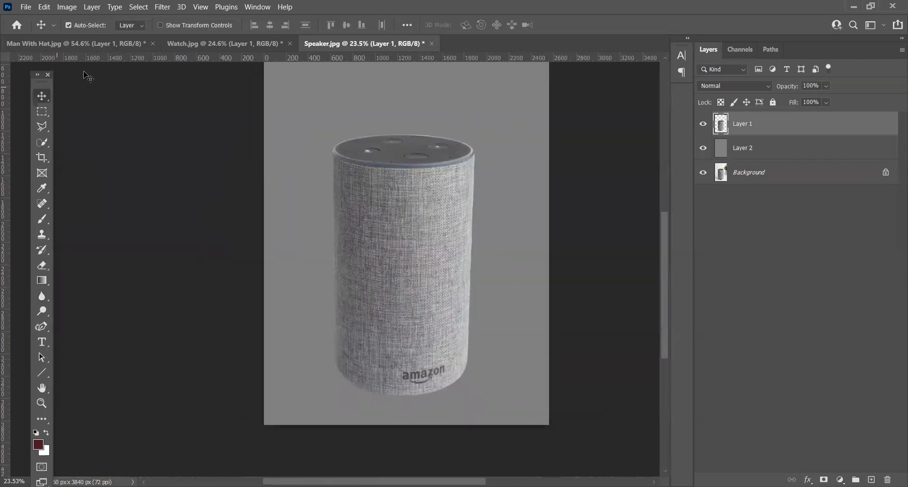
pyautogui.click(137, 8)
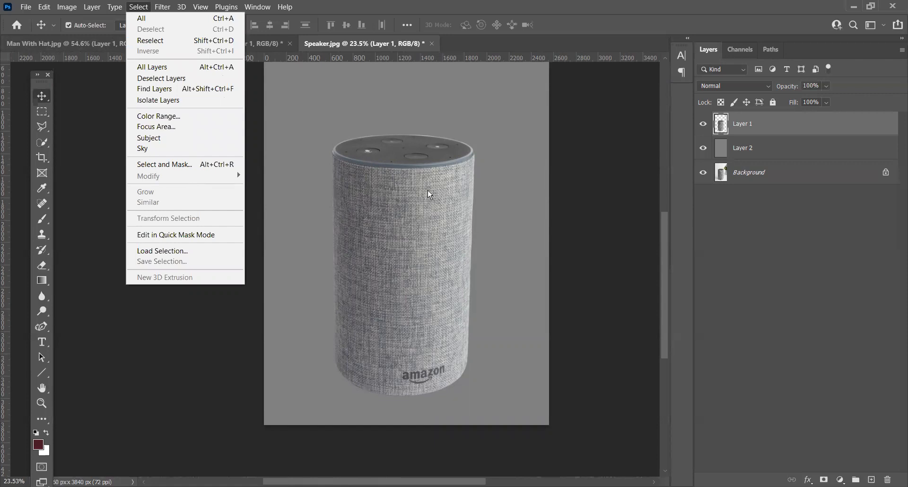
pyautogui.click(822, 285)
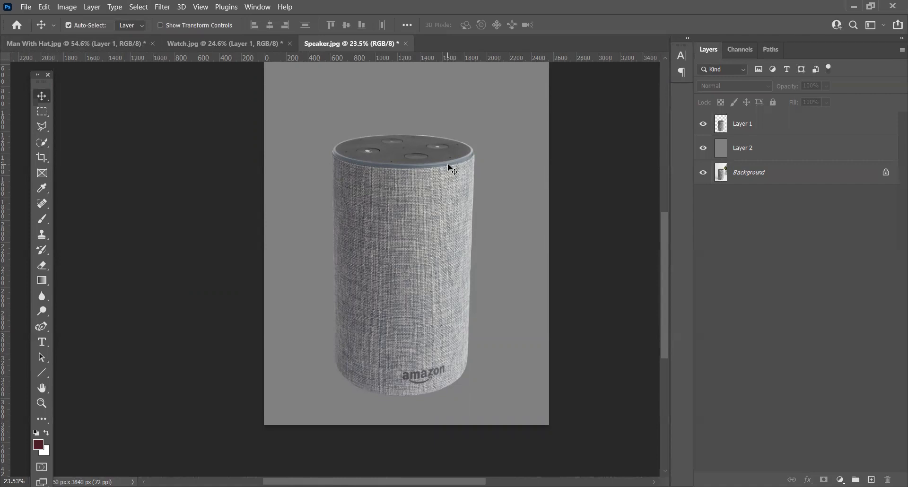
pyautogui.scroll(4, 477, 134)
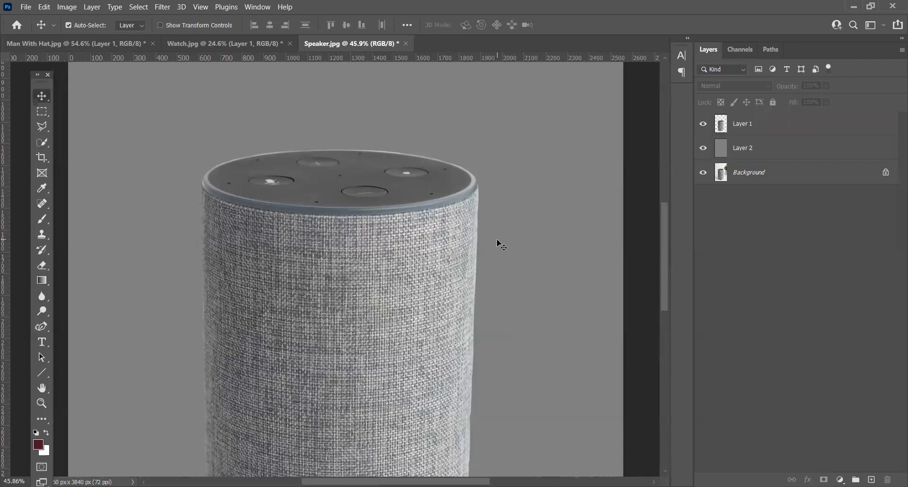
# Step: Load the speaker cutout's outline from Layer 1 as a selection and make Layer 1 active
pyautogui.keyDown('ctrl'); pyautogui.click(721, 131); pyautogui.keyUp('ctrl')
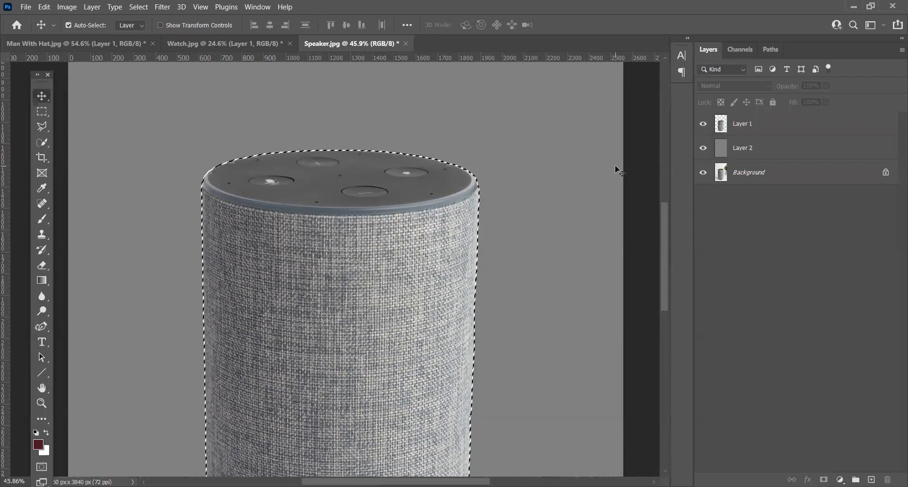
pyautogui.click(737, 130)
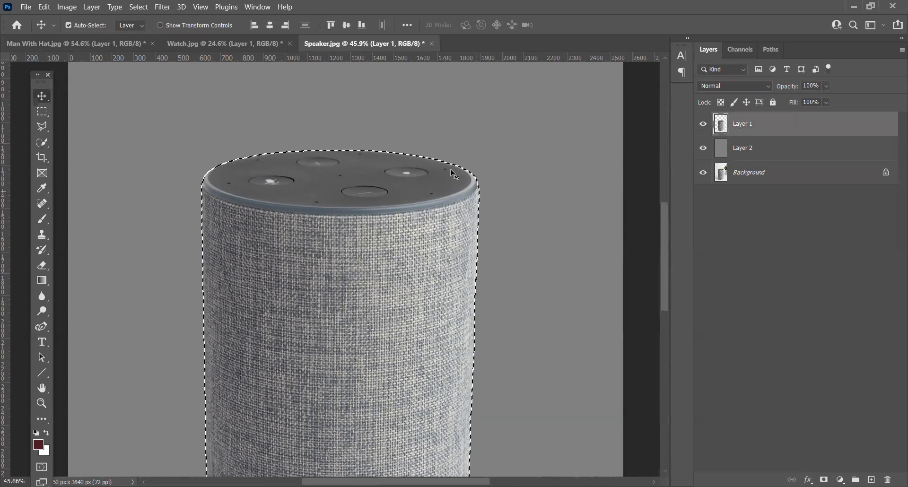
# Step: Try a 5-pixel border on the speaker selection, check it at the cutout's edge and undo it
pyautogui.click(138, 7)
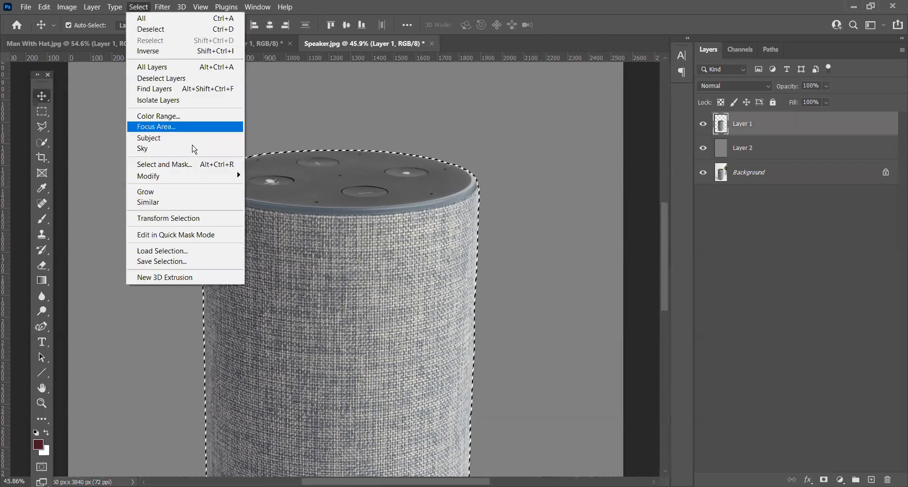
pyautogui.moveTo(172, 175)
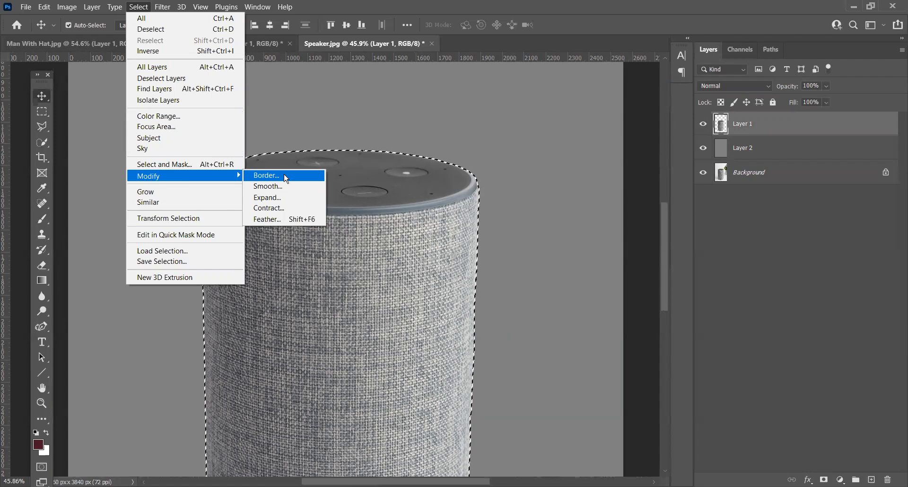
pyautogui.click(267, 175)
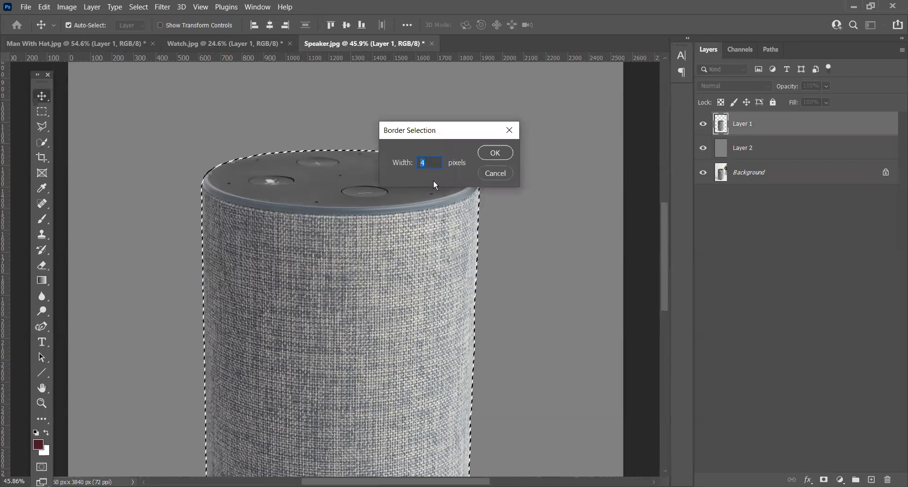
pyautogui.write('5')
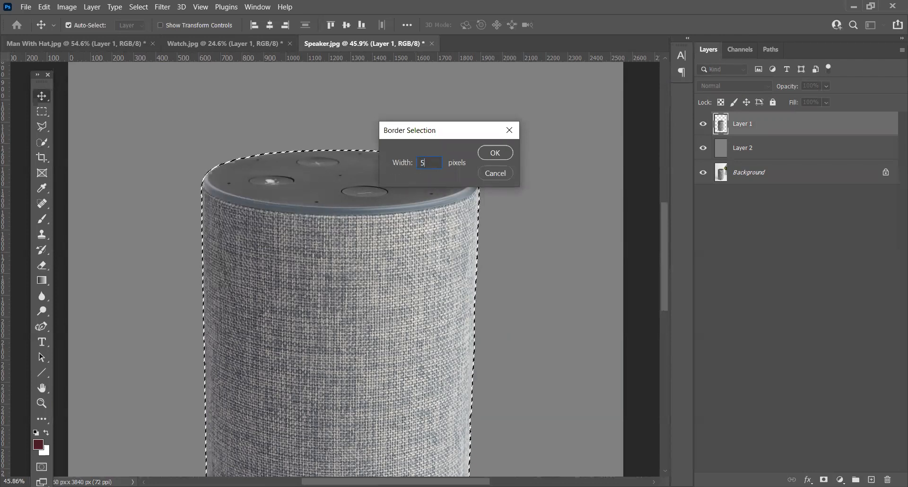
pyautogui.press('Return')
pyautogui.scroll(8, 529, 198)
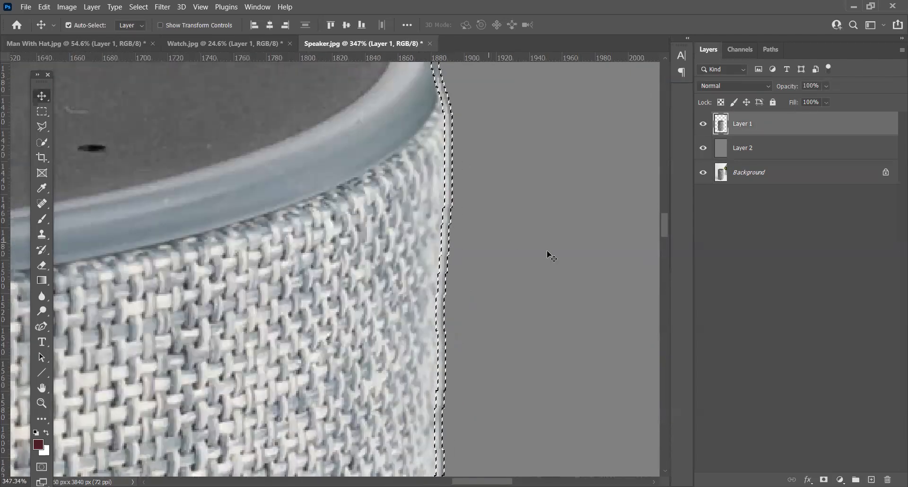
pyautogui.press('ctrl')
pyautogui.hotkey('ctrl', 'z')
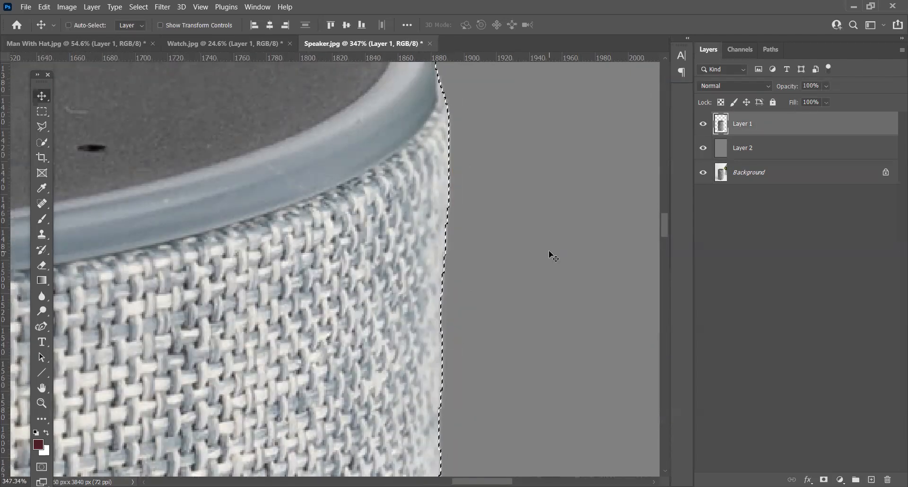
# Step: Turn the speaker selection into a 20-pixel-wide border selection and check it along the base
pyautogui.click(141, 10)
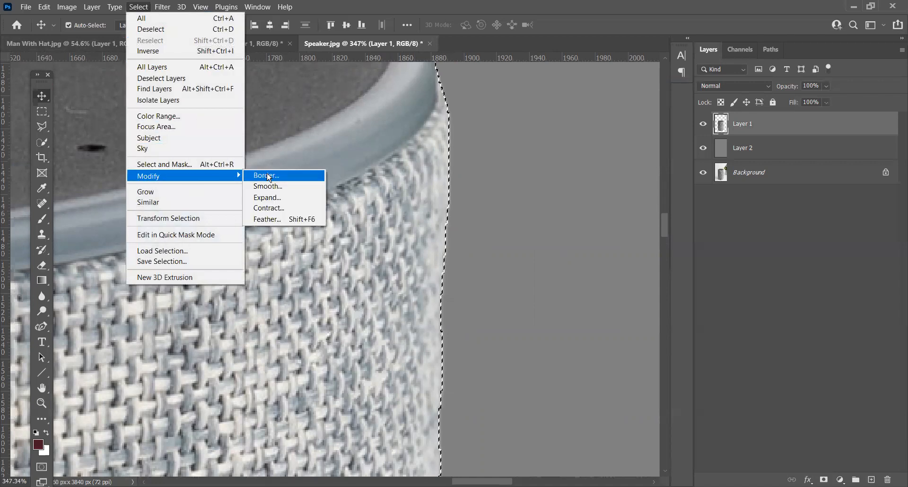
pyautogui.click(266, 175)
pyautogui.write('20')
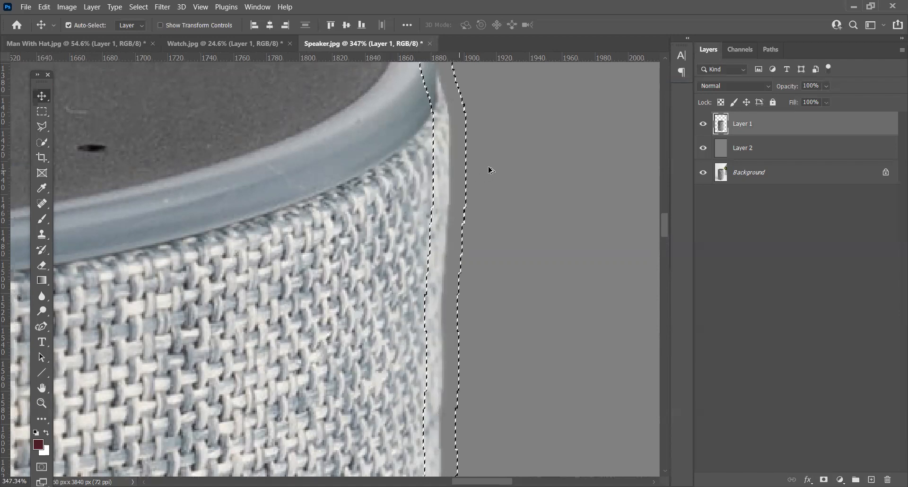
pyautogui.scroll(-10, 489, 169)
pyautogui.scroll(5, 544, 337)
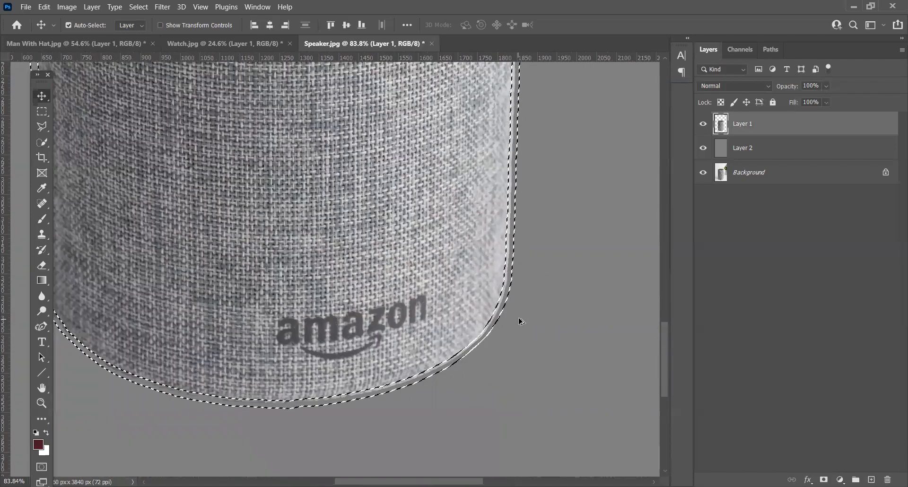
# Step: Copy the gray inside the border selection from Layer 2 onto a new layer
pyautogui.click(711, 152)
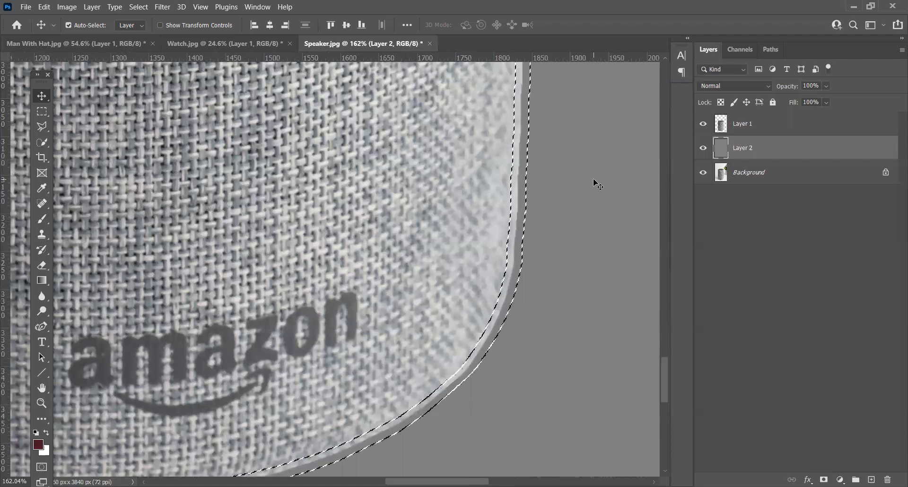
pyautogui.press('ctrl')
pyautogui.hotkey('ctrl', 'j')
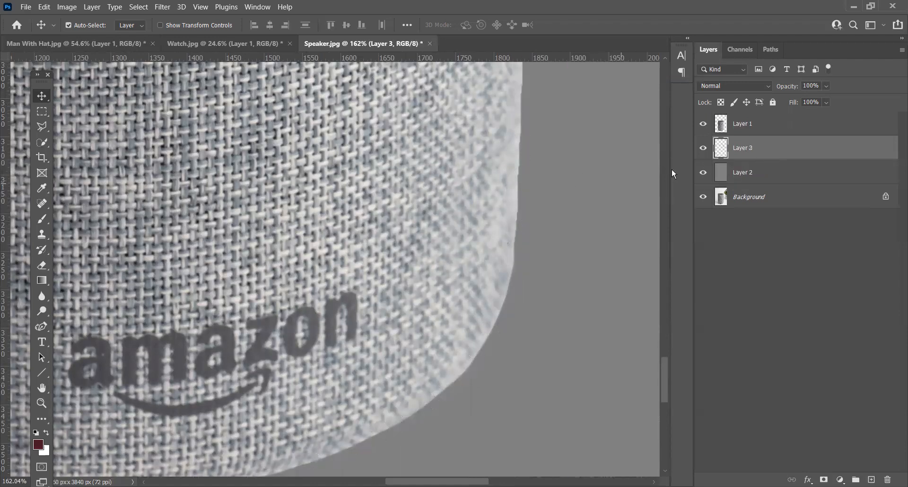
# Step: Show only Layer 3 to examine the gray outline around the whole speaker, and restore the other layers' visibility
pyautogui.keyDown('alt'); pyautogui.click(704, 149); pyautogui.keyUp('alt')
pyautogui.scroll(-5, 527, 243)
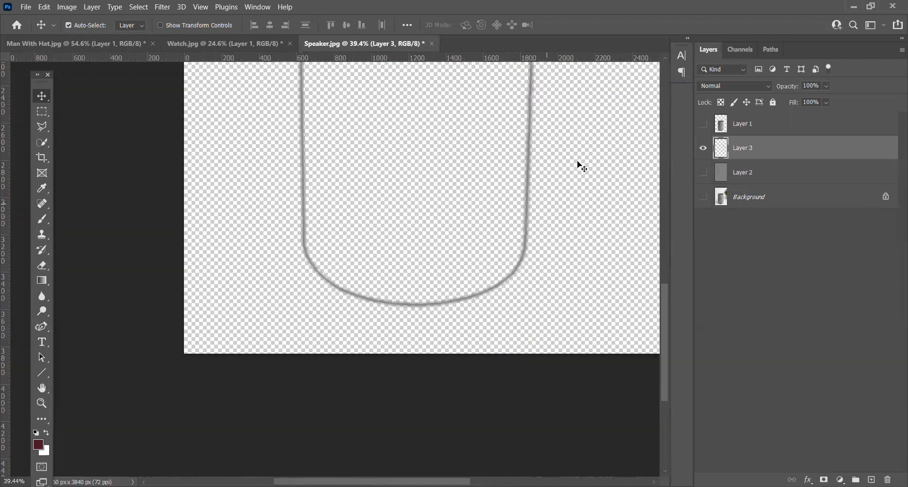
pyautogui.scroll(10, 564, 264)
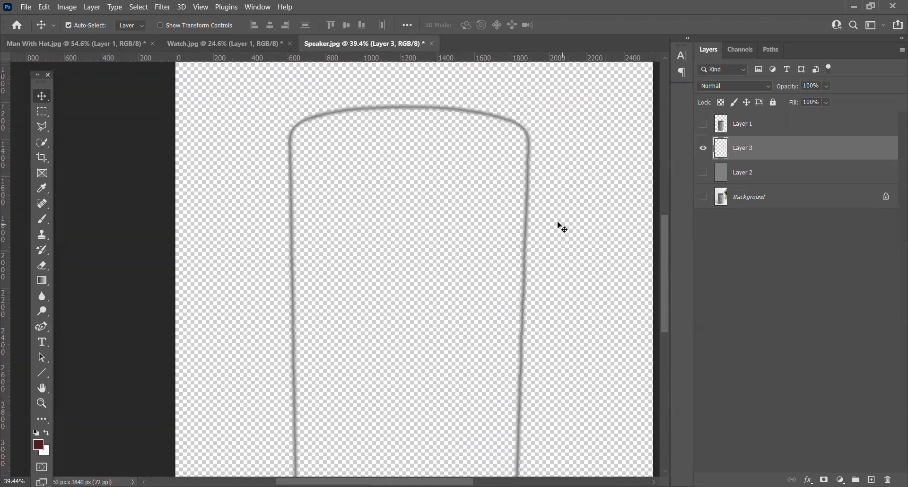
pyautogui.moveTo(549, 336); pyautogui.dragTo(556, 229)
pyautogui.moveTo(557, 166); pyautogui.dragTo(555, 188)
pyautogui.moveTo(568, 258); pyautogui.dragTo(570, 254)
pyautogui.keyDown('alt'); pyautogui.click(704, 150); pyautogui.keyUp('alt')
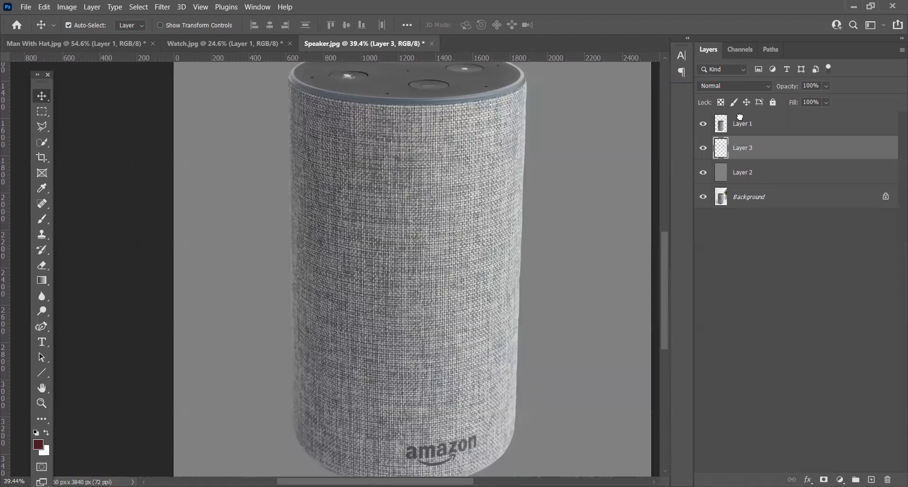
# Step: Move Layer 3 above Layer 1 and apply a Gaussian Blur with a 23.5-pixel radius to it
pyautogui.moveTo(740, 116); pyautogui.dragTo(741, 118)
pyautogui.scroll(10, 535, 88)
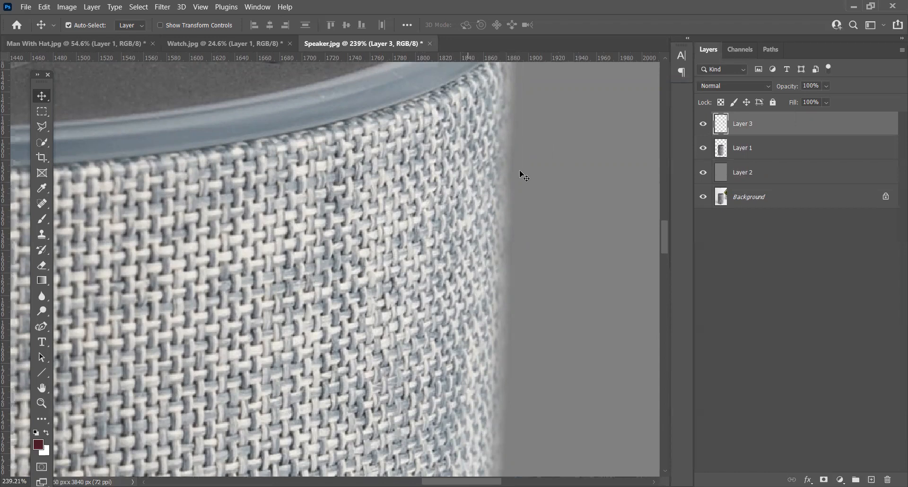
pyautogui.click(169, 11)
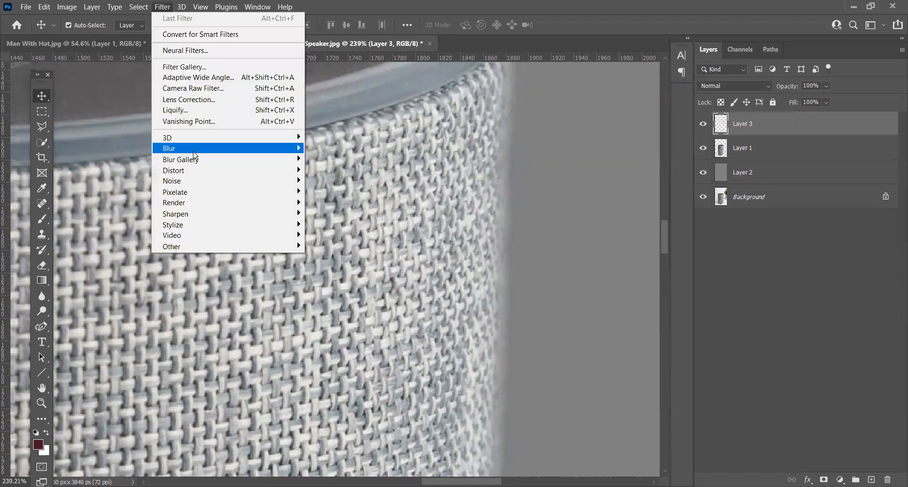
pyautogui.moveTo(194, 151)
pyautogui.click(335, 192)
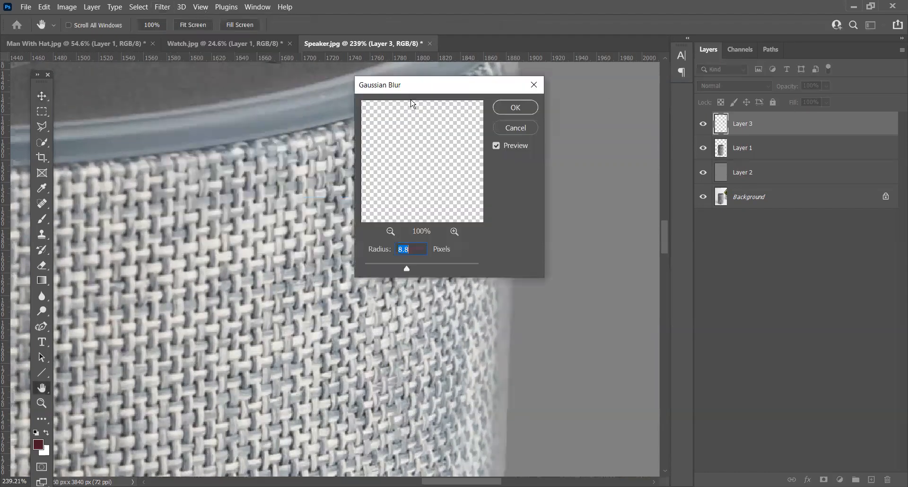
pyautogui.moveTo(398, 90); pyautogui.dragTo(727, 100)
pyautogui.moveTo(731, 279); pyautogui.dragTo(775, 278)
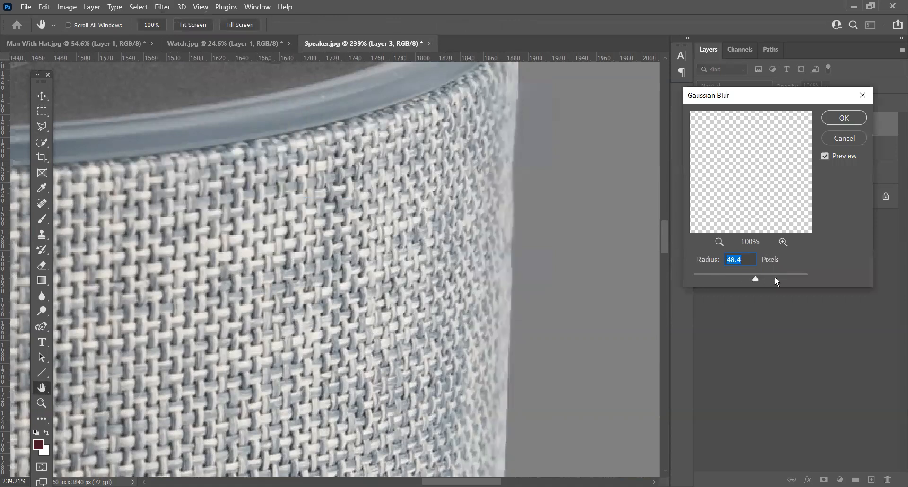
pyautogui.click(737, 277)
pyautogui.click(746, 280)
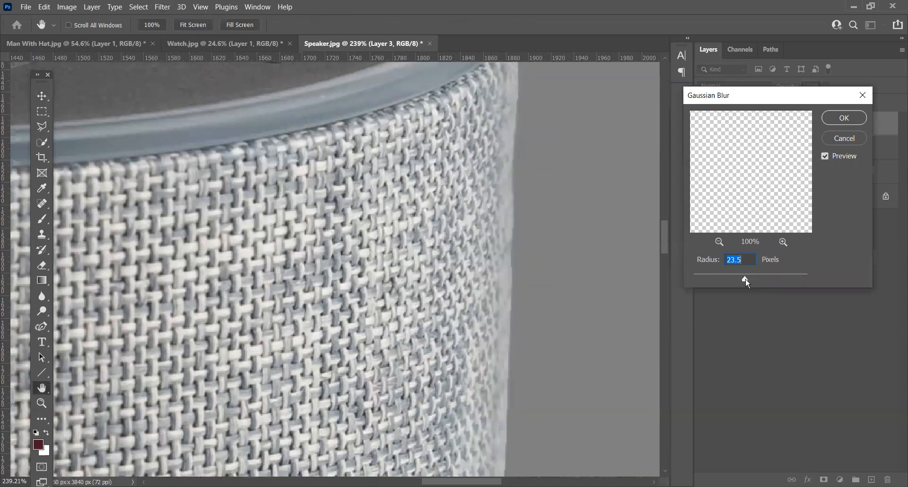
pyautogui.click(845, 123)
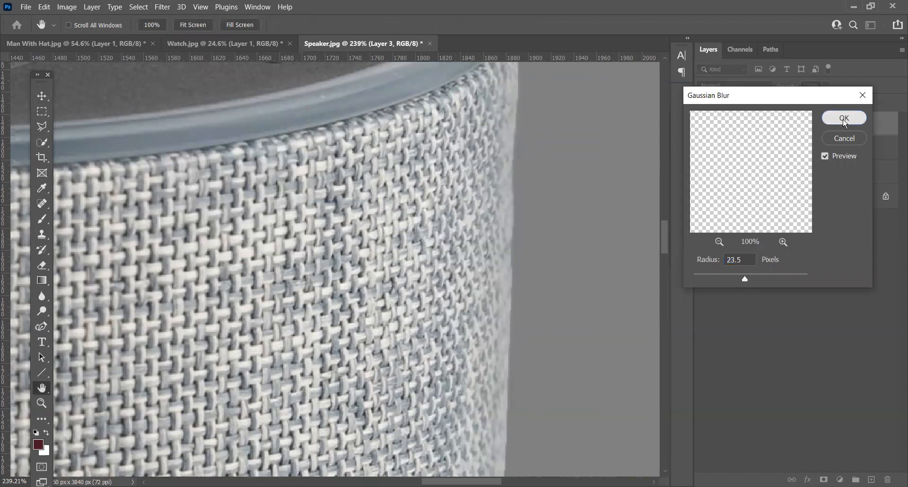
# Step: Compare the speaker's edges with Layer 3 hidden and shown, and review the whole cutout against the gray background
pyautogui.scroll(-12, 571, 216)
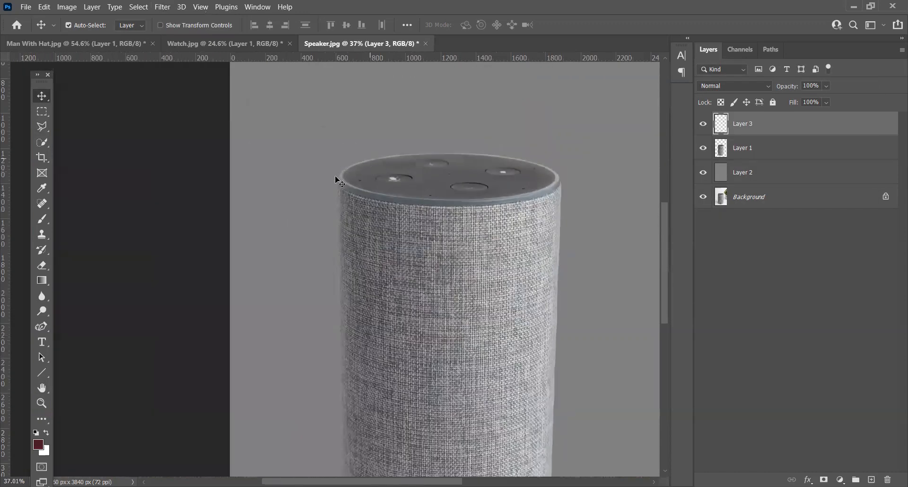
pyautogui.scroll(-5, 340, 183)
pyautogui.hscroll(1, 385, 303)
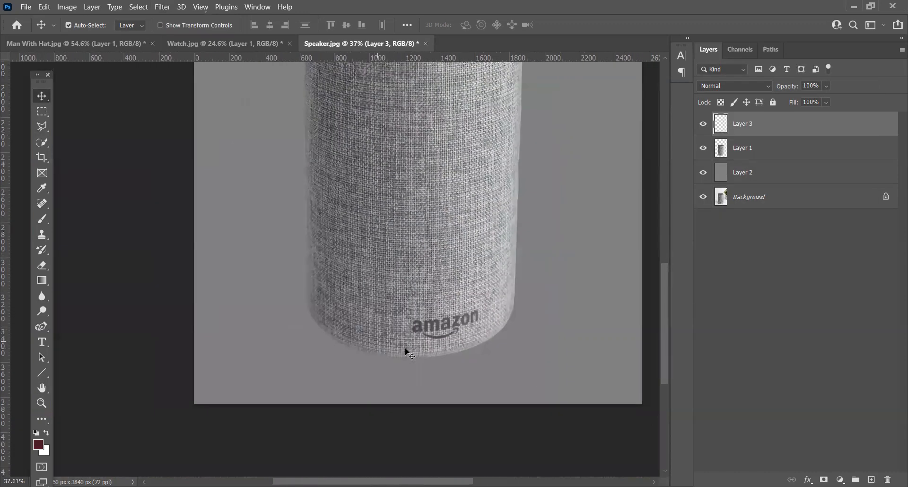
pyautogui.click(703, 127)
pyautogui.click(703, 126)
pyautogui.click(703, 126)
pyautogui.click(702, 126)
pyautogui.click(703, 127)
pyautogui.scroll(-3, 414, 214)
pyautogui.moveTo(479, 126); pyautogui.dragTo(474, 222)
pyautogui.scroll(-1, 378, 201)
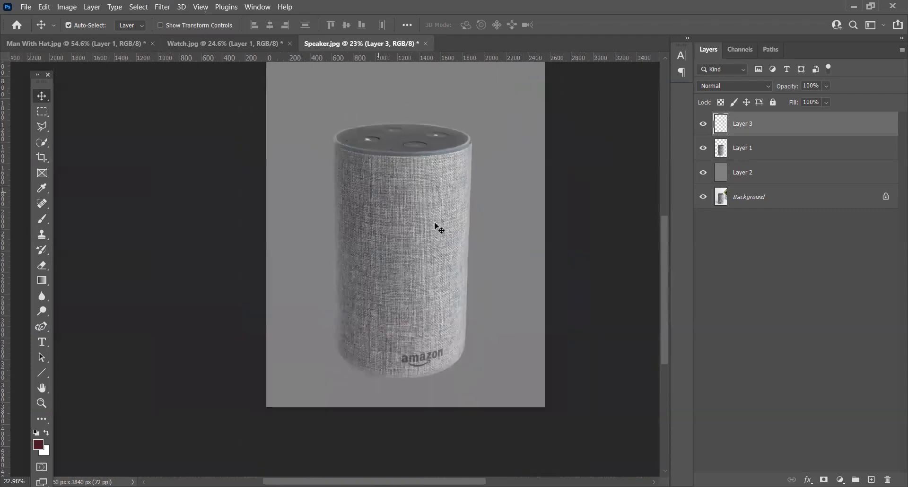
pyautogui.scroll(-1, 487, 249)
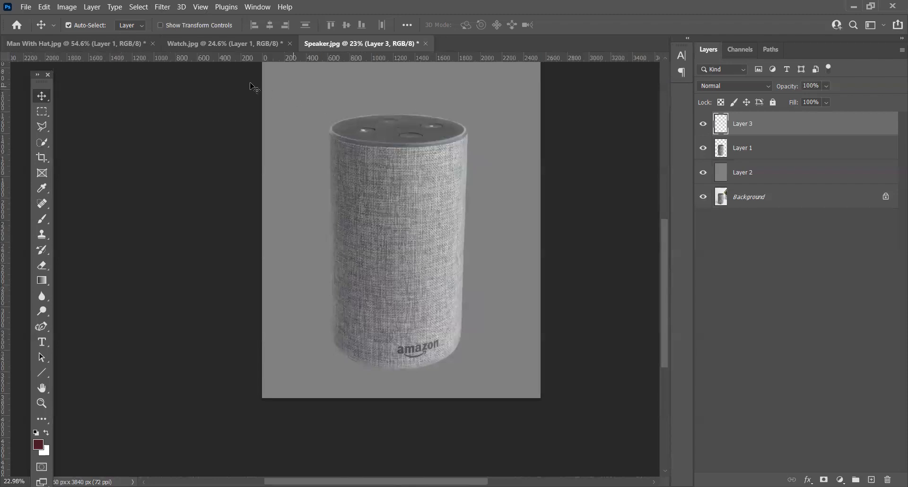
# Step: Switch to Watch.jpg and examine the watch cutout's edges from the upper strap past the crown to the lower strap
pyautogui.click(248, 42)
pyautogui.scroll(4, 371, 192)
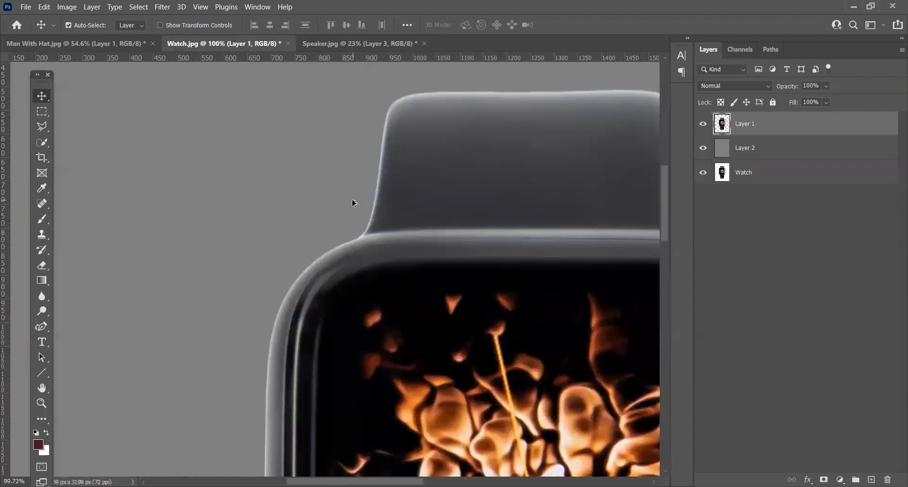
pyautogui.scroll(1, 353, 203)
pyautogui.hscroll(6, 355, 199)
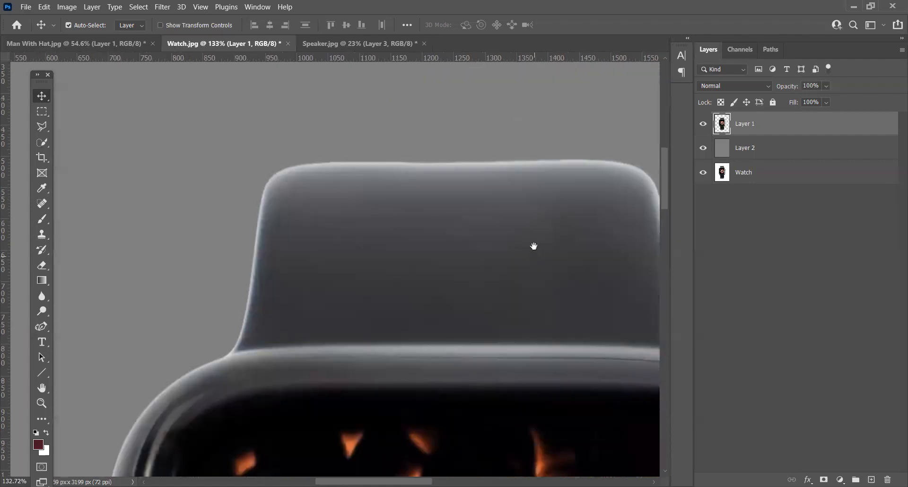
pyautogui.moveTo(573, 368); pyautogui.dragTo(489, 229)
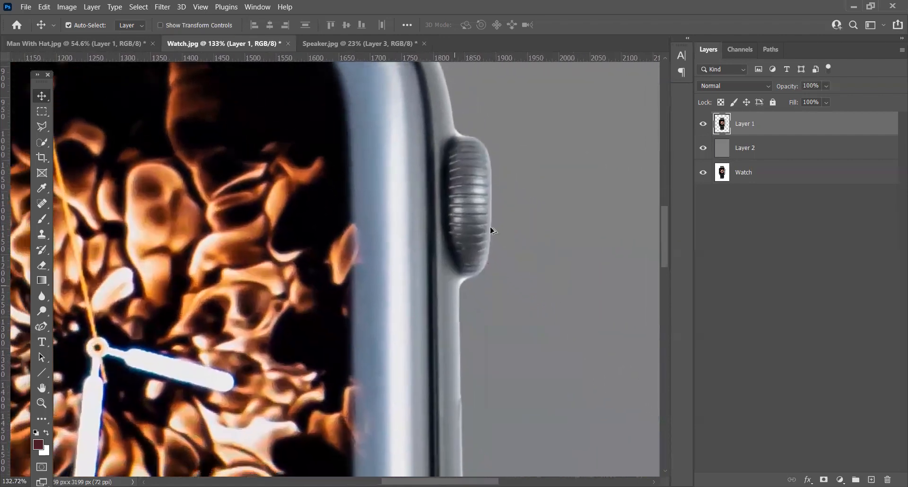
pyautogui.scroll(2, 497, 256)
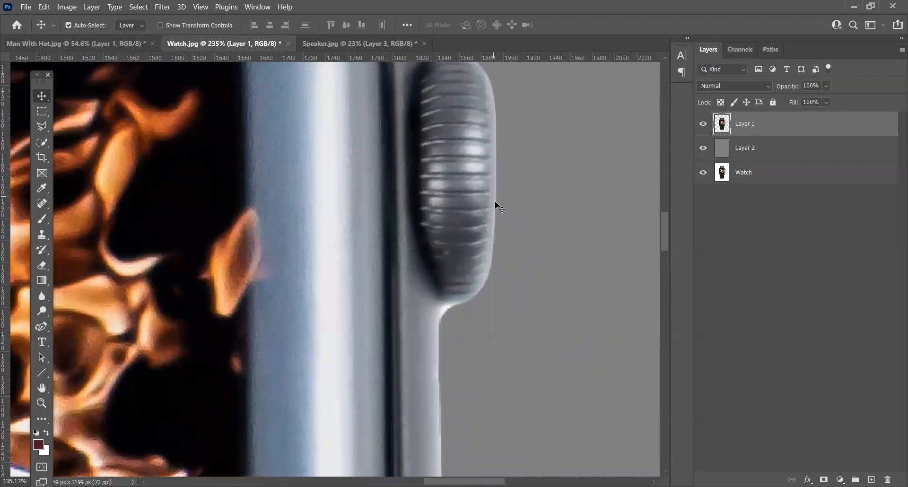
pyautogui.scroll(-4, 523, 264)
pyautogui.moveTo(521, 355); pyautogui.dragTo(541, 148)
pyautogui.moveTo(529, 302); pyautogui.dragTo(572, 139)
pyautogui.moveTo(414, 327); pyautogui.dragTo(492, 108)
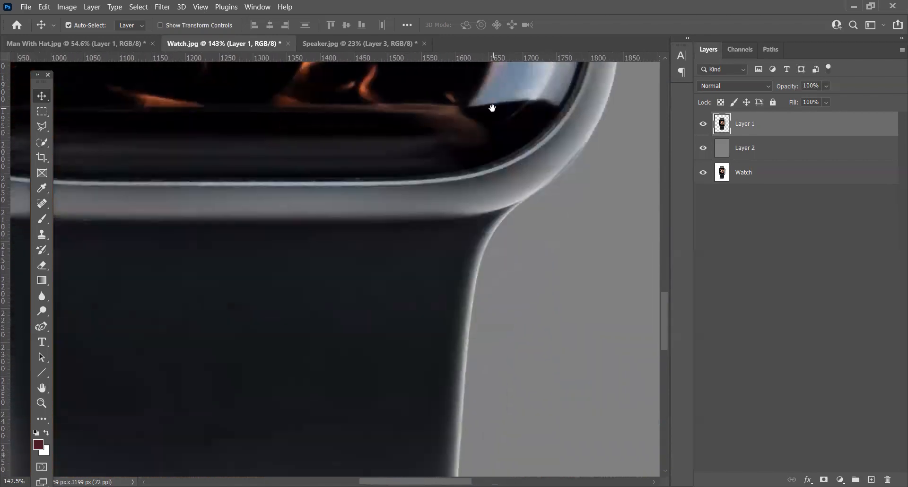
pyautogui.moveTo(494, 310); pyautogui.dragTo(534, 213)
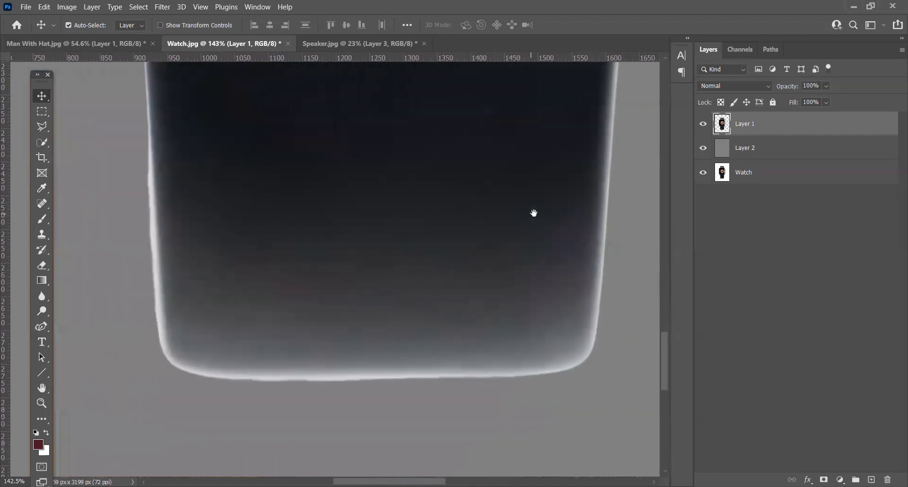
# Step: Load the watch cutout on Layer 1 as a selection, try expanding it beyond the edge, and undo the expansion
pyautogui.keyDown('ctrl'); pyautogui.click(720, 127); pyautogui.keyUp('ctrl')
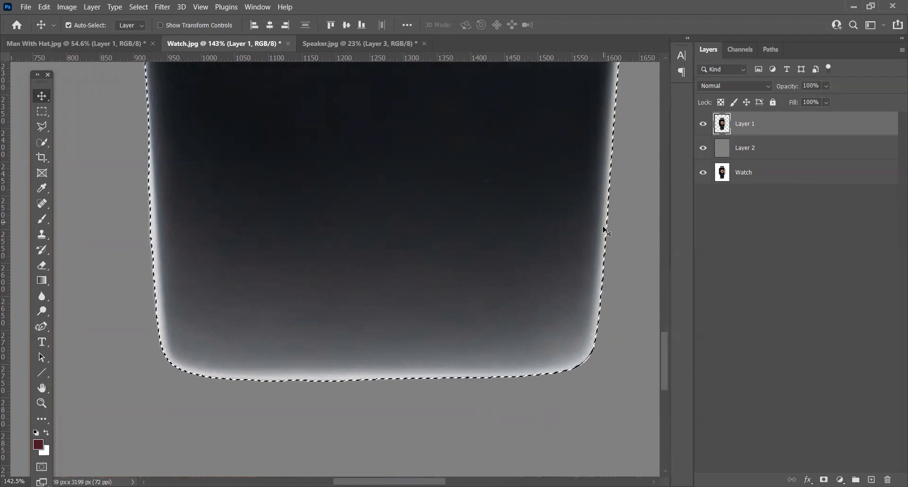
pyautogui.click(139, 7)
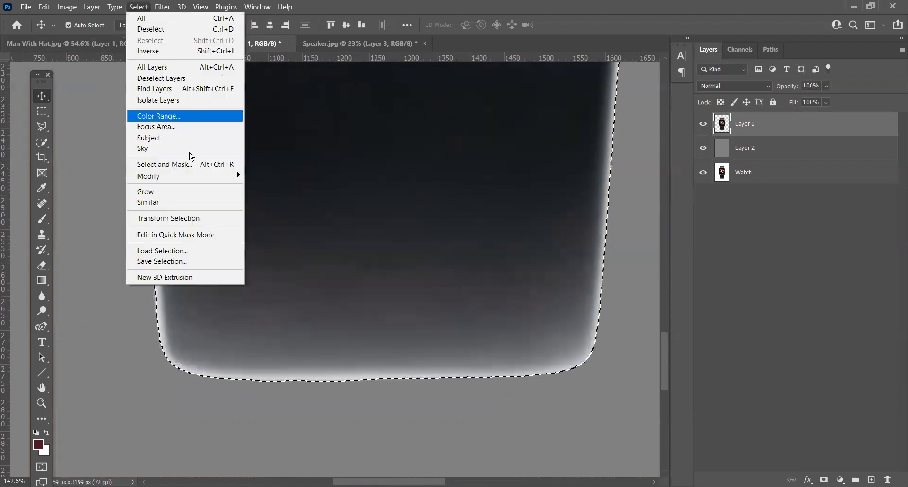
pyautogui.moveTo(187, 175)
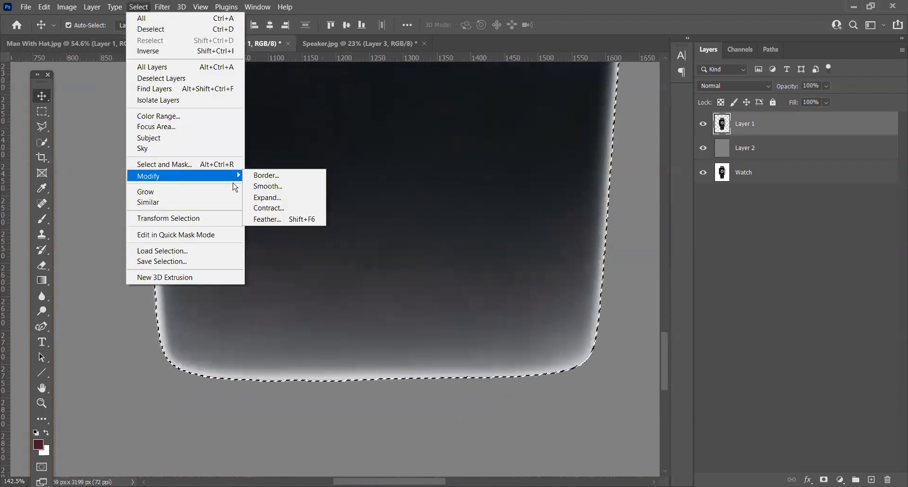
pyautogui.click(263, 201)
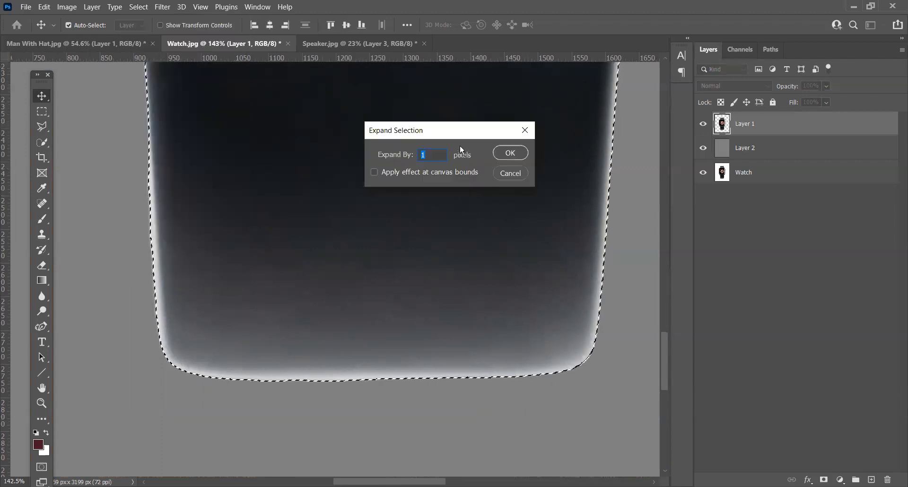
pyautogui.press('Return')
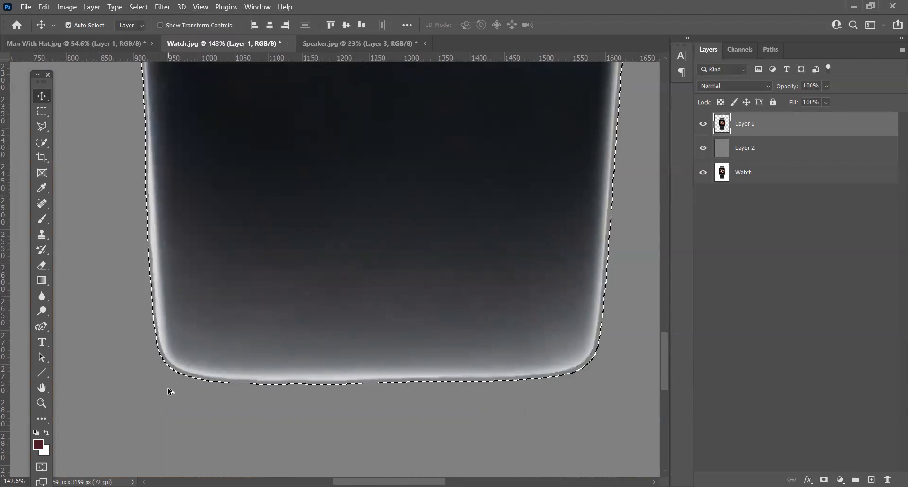
pyautogui.scroll(3, 207, 394)
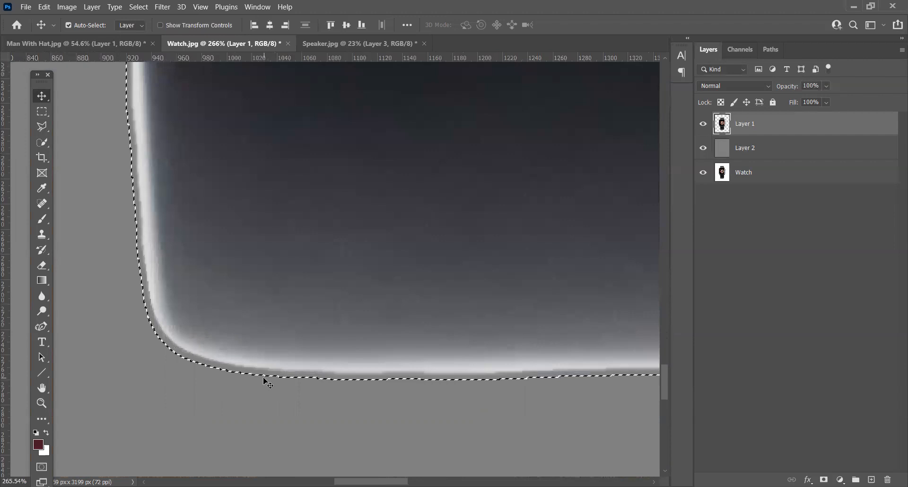
pyautogui.hotkey('ctrl', 'z')
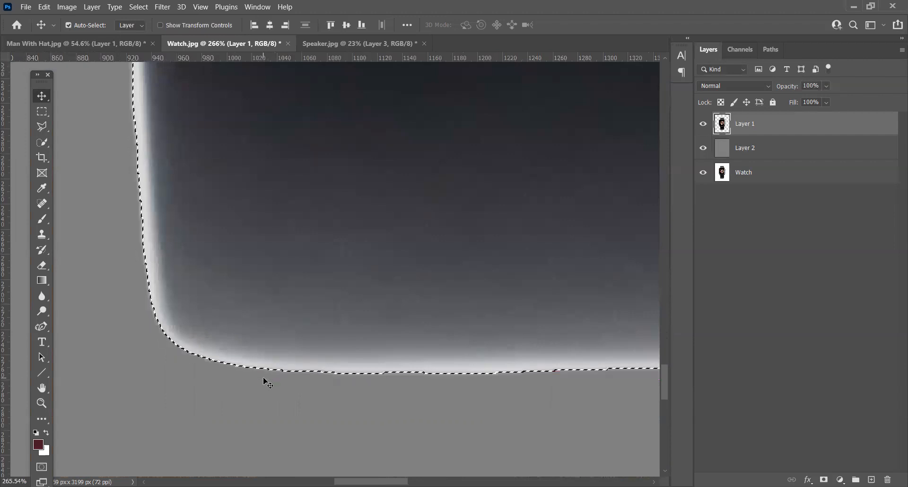
# Step: Contract the selection slightly inside the watch's edge and examine its outline around the strap and case
pyautogui.click(138, 7)
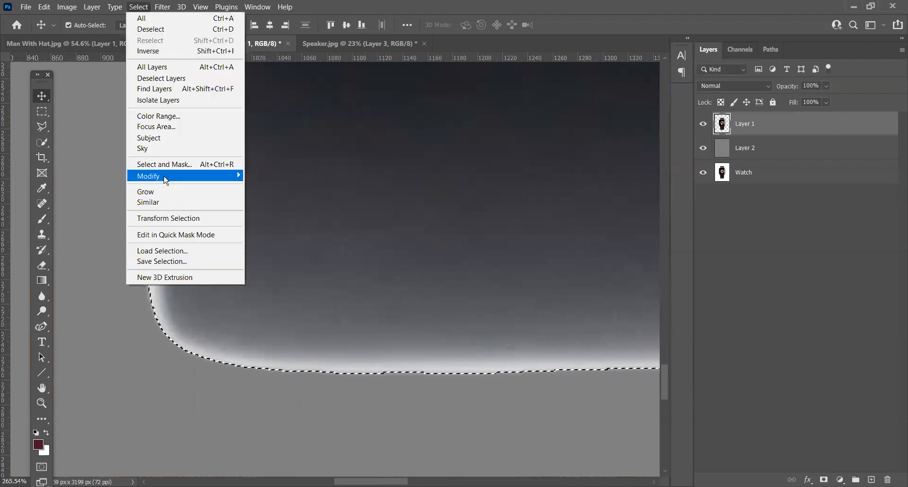
pyautogui.moveTo(165, 180)
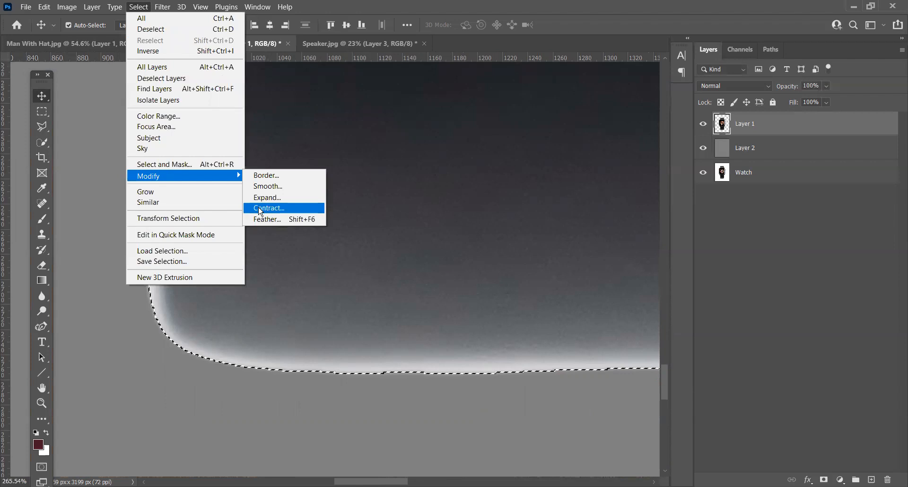
pyautogui.click(261, 212)
pyautogui.click(502, 154)
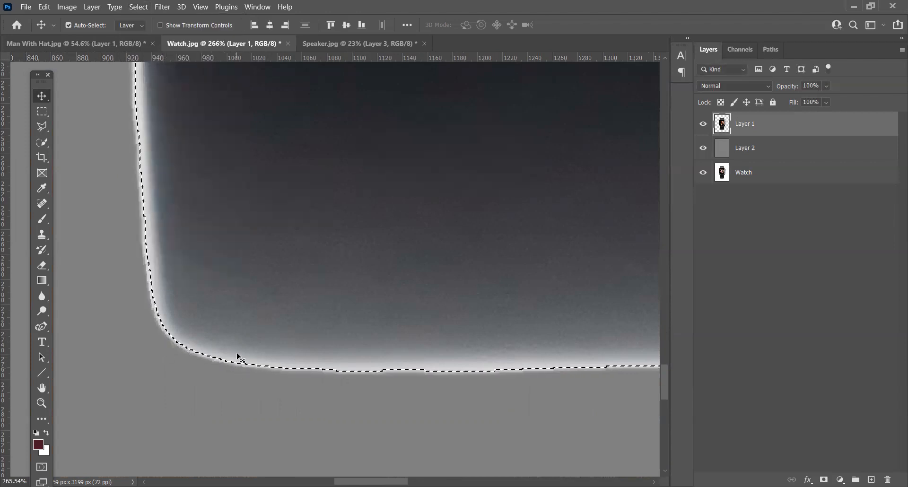
pyautogui.scroll(-2, 215, 273)
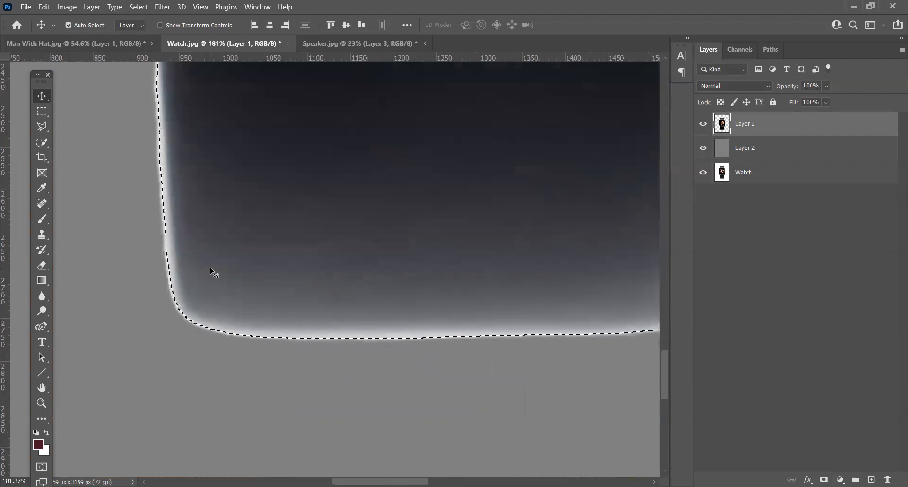
pyautogui.scroll(-6, 210, 271)
pyautogui.moveTo(221, 170); pyautogui.dragTo(340, 359)
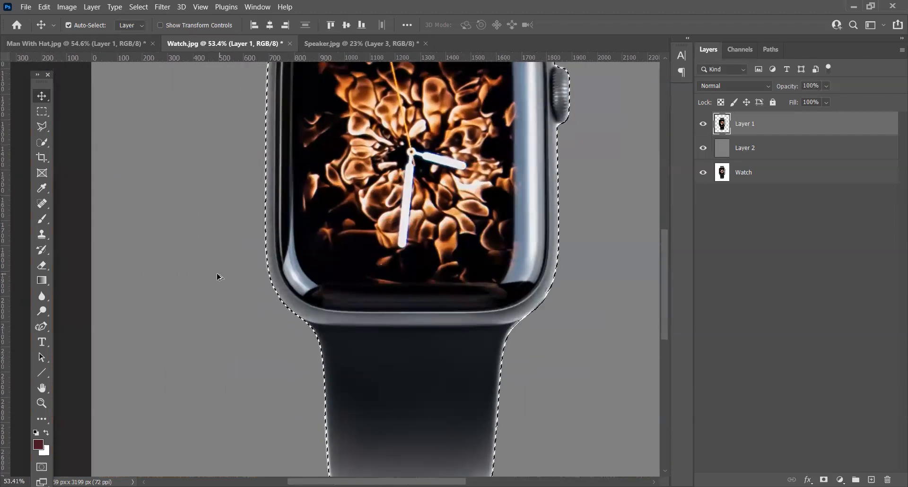
pyautogui.scroll(-3, 218, 277)
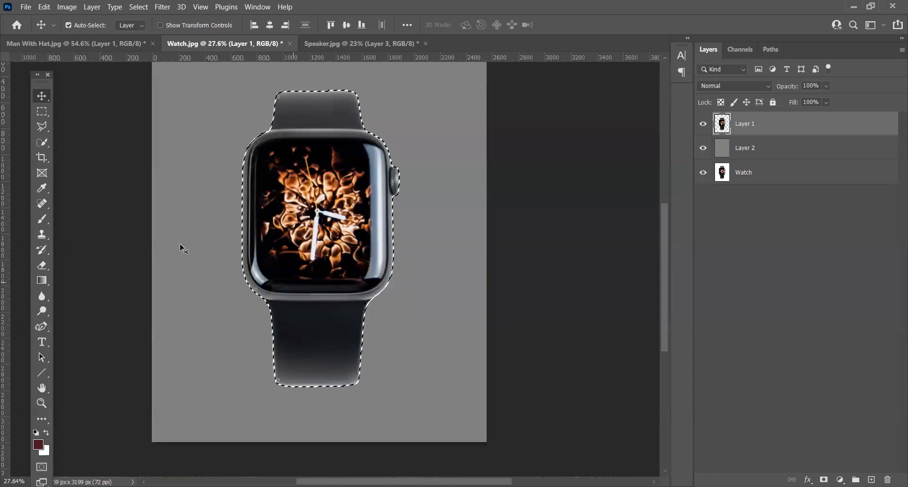
# Step: Invert the contracted selection, examine it closely along the lower strap's edge, and deselect
pyautogui.click(139, 7)
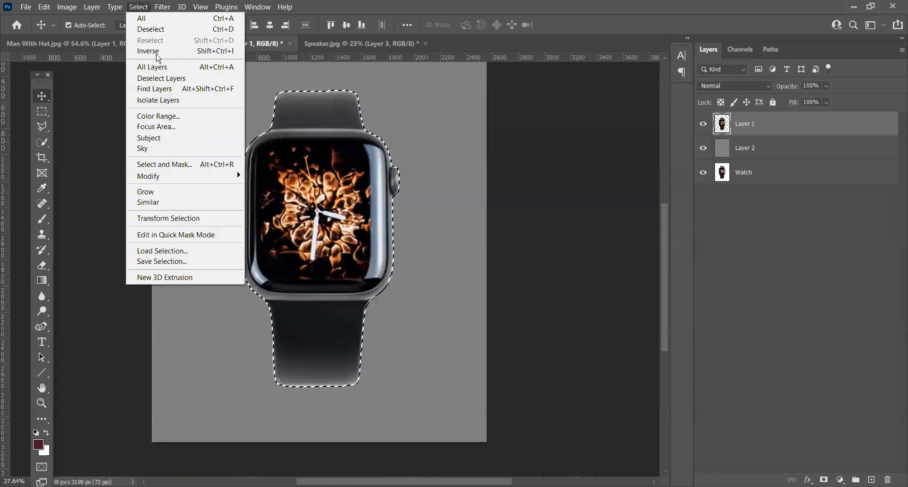
pyautogui.click(159, 52)
pyautogui.scroll(1, 268, 365)
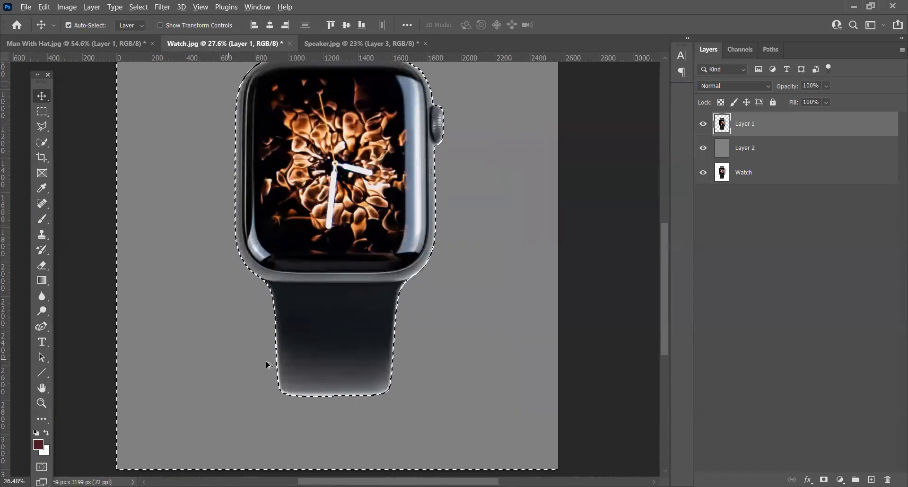
pyautogui.scroll(10, 268, 365)
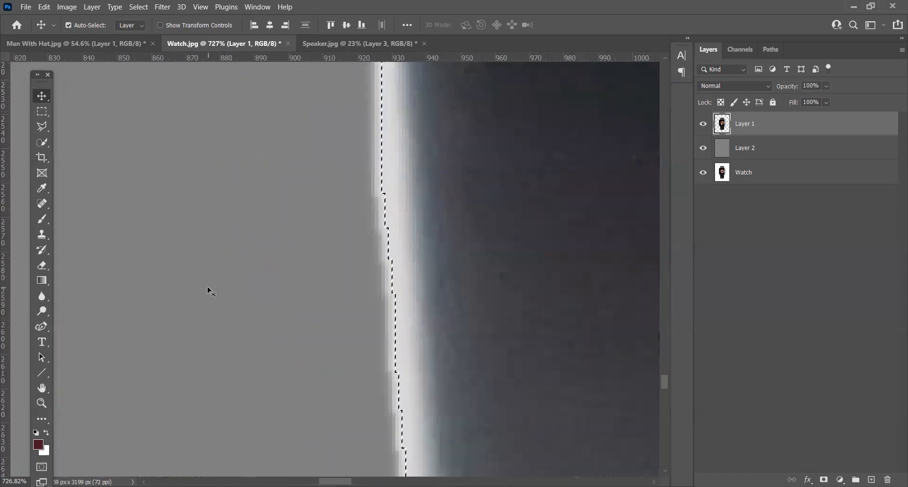
pyautogui.scroll(-8, 211, 284)
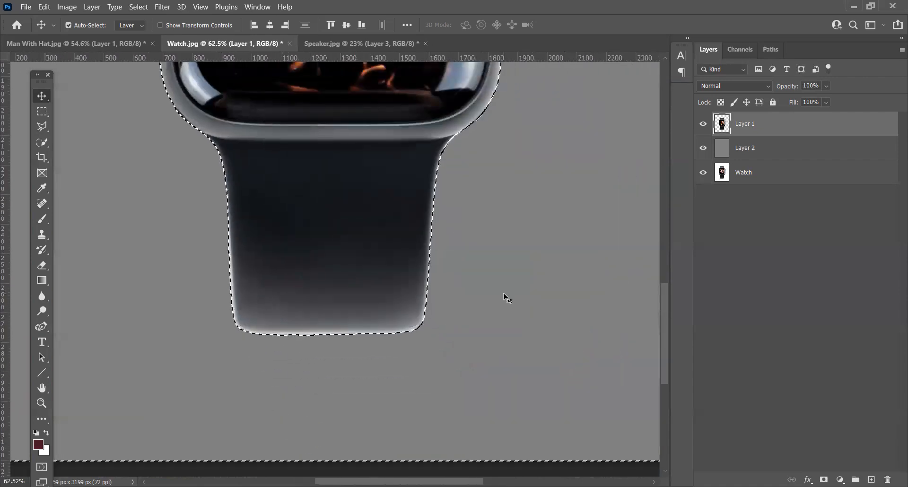
pyautogui.hotkey('ctrl', 'd')
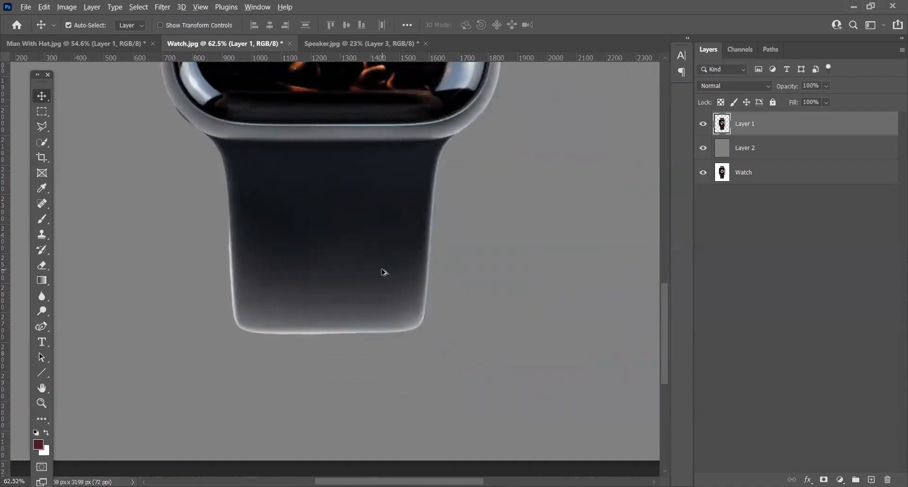
# Step: Run the Blur tool along the watch crown's outer edge down to where it meets the case on Layer 1
pyautogui.scroll(-2, 383, 269)
pyautogui.moveTo(387, 176); pyautogui.dragTo(411, 440)
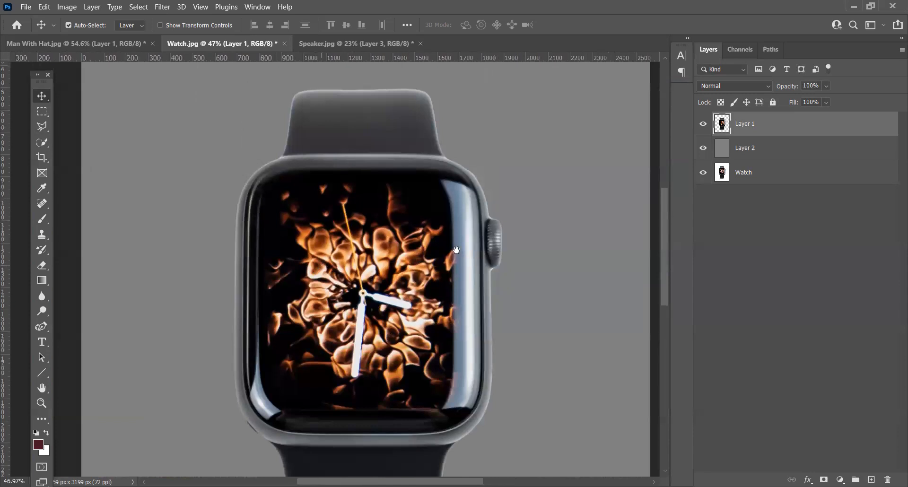
pyautogui.scroll(3, 502, 260)
pyautogui.scroll(4, 501, 260)
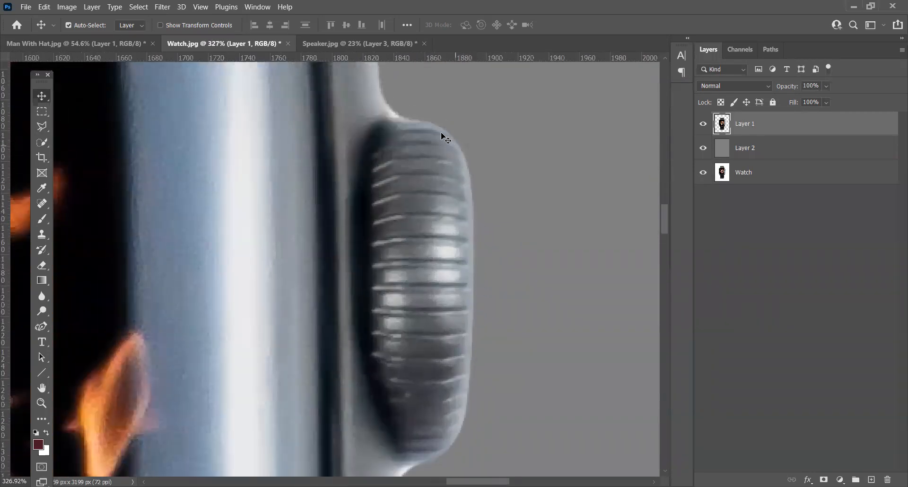
pyautogui.scroll(-2, 520, 244)
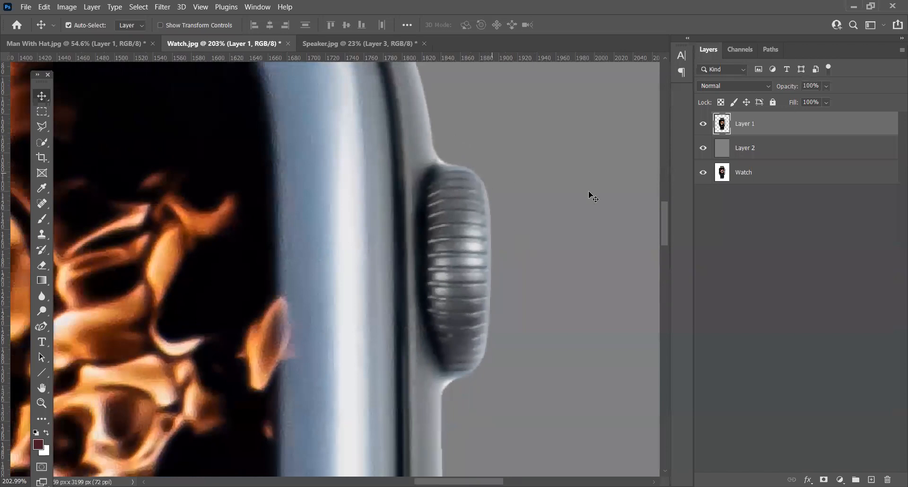
pyautogui.click(40, 295)
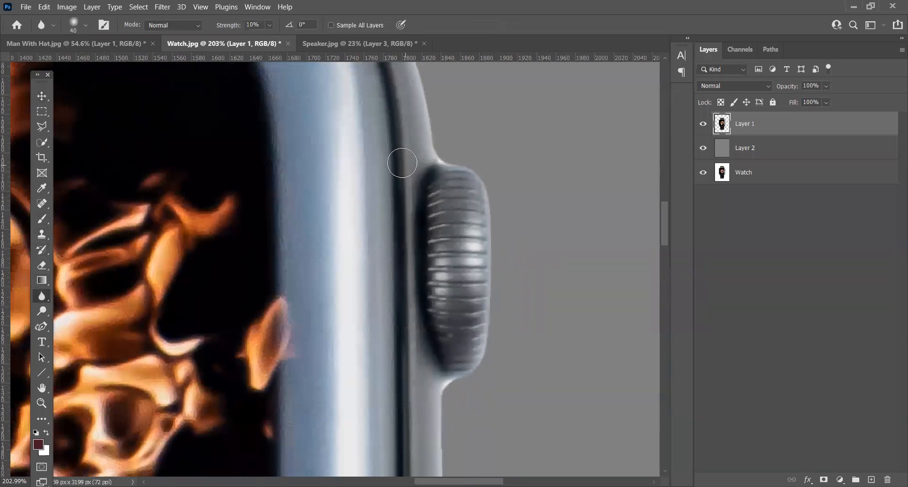
pyautogui.moveTo(483, 224)
pyautogui.mouseDown()
pyautogui.moveTo(492, 240)
pyautogui.moveTo(490, 324)
pyautogui.moveTo(458, 383)
pyautogui.moveTo(439, 388)
pyautogui.mouseUp()
pyautogui.scroll(-5, 574, 215)
pyautogui.scroll(-1, 412, 232)
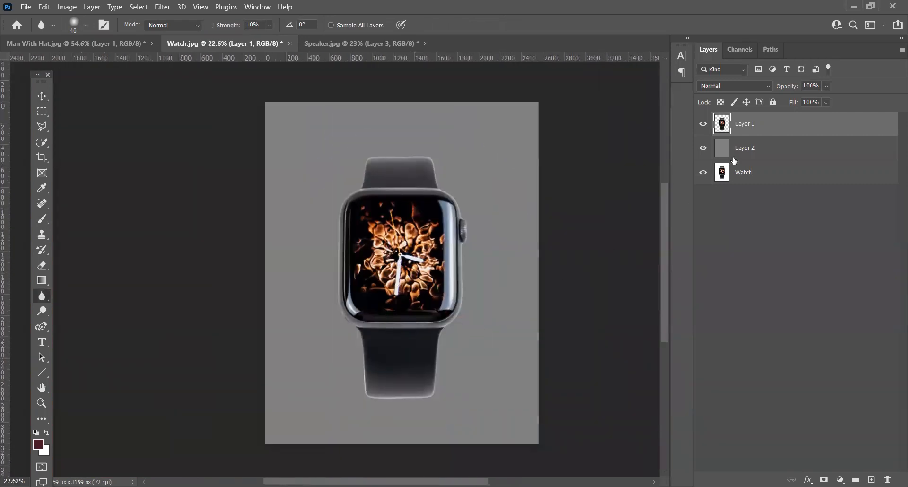
# Step: Load the watch cutout on Layer 1 as a selection and convert it into a narrow border selection around the outline
pyautogui.keyDown('ctrl'); pyautogui.click(722, 126); pyautogui.keyUp('ctrl')
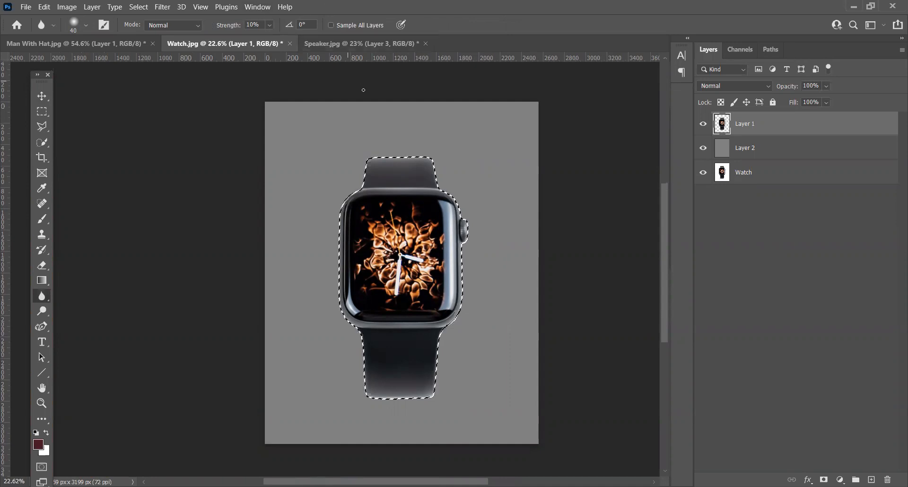
pyautogui.scroll(1, 362, 90)
pyautogui.click(139, 7)
pyautogui.moveTo(175, 180)
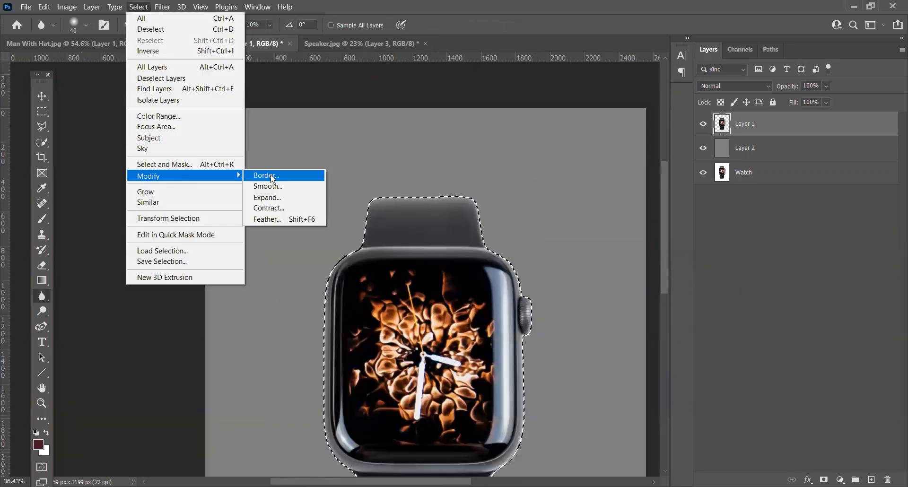
pyautogui.click(267, 176)
pyautogui.click(498, 152)
pyautogui.scroll(2, 483, 204)
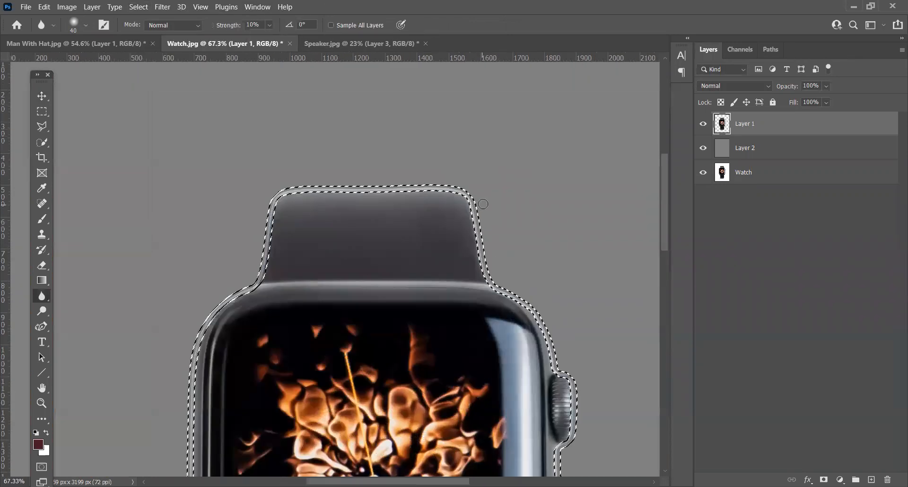
# Step: Copy the bordered area of gray Layer 2 to a new layer and move that layer above Layer 1
pyautogui.click(742, 153)
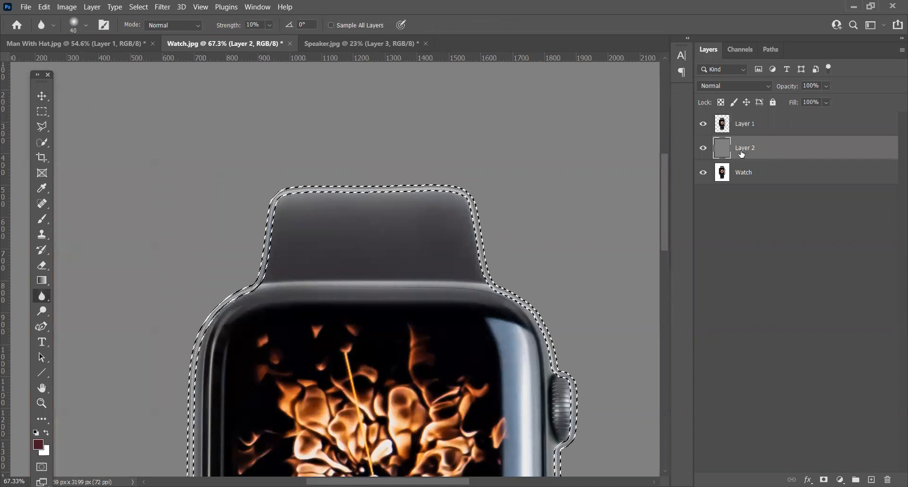
pyautogui.hotkey('ctrl', 'j')
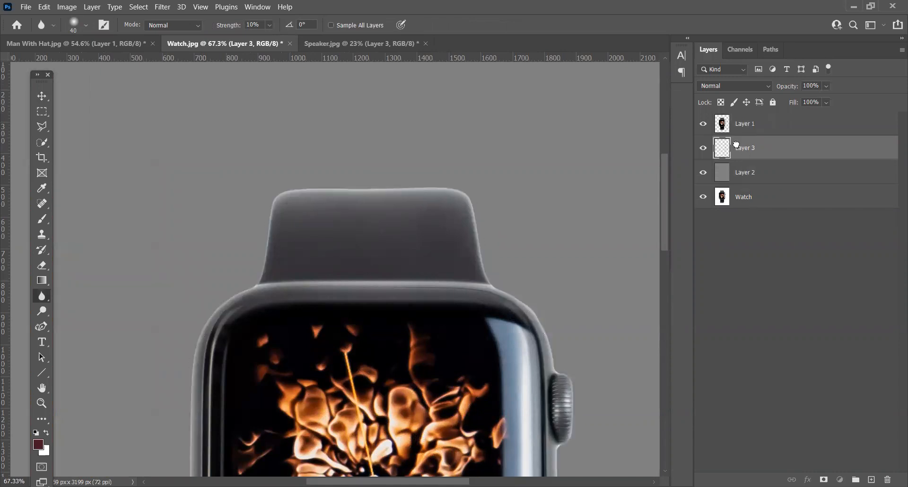
pyautogui.moveTo(736, 121); pyautogui.dragTo(736, 118)
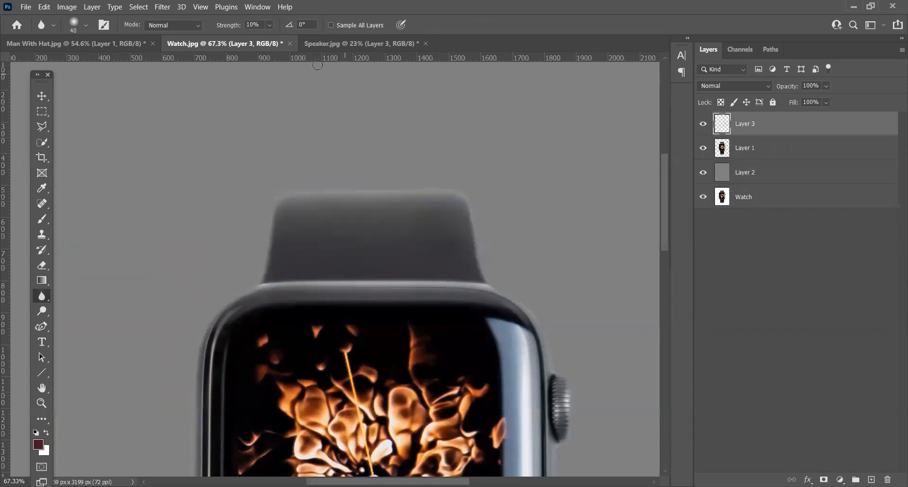
# Step: Apply a Gaussian Blur with a 9.6-pixel radius to the gray border on Layer 3
pyautogui.click(163, 8)
pyautogui.moveTo(202, 151)
pyautogui.click(323, 190)
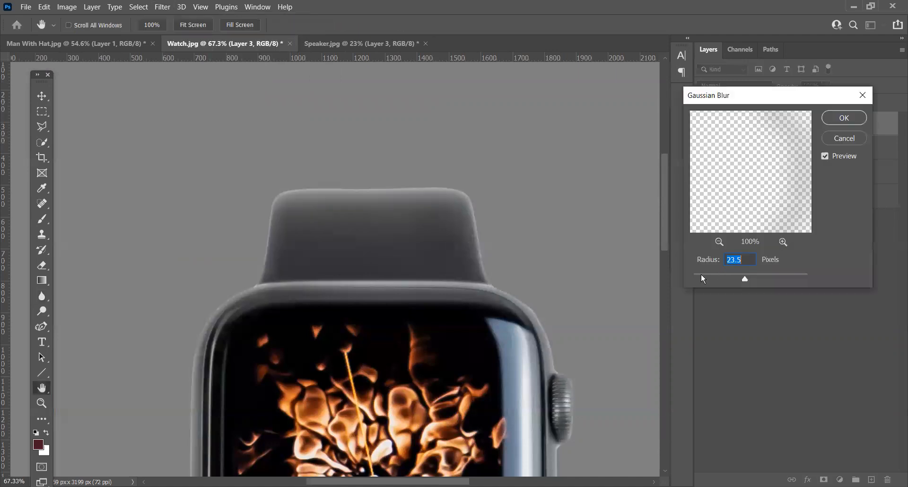
pyautogui.click(701, 275)
pyautogui.click(738, 278)
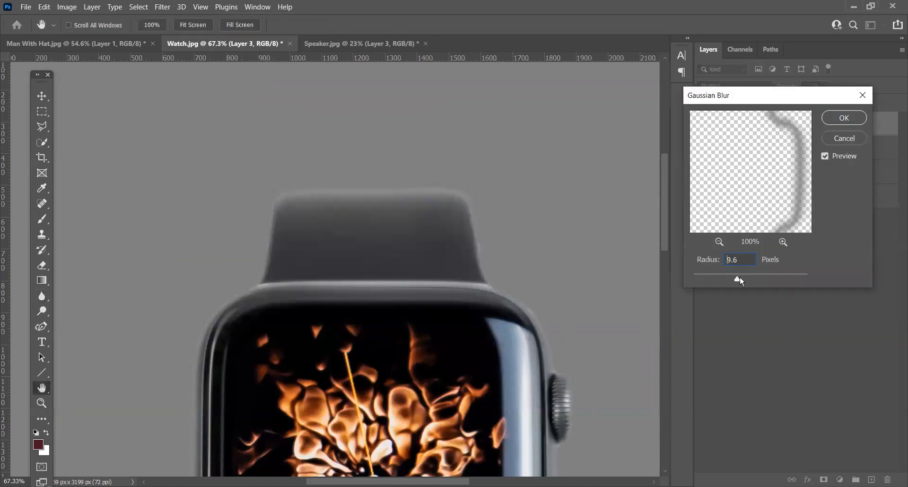
pyautogui.click(856, 124)
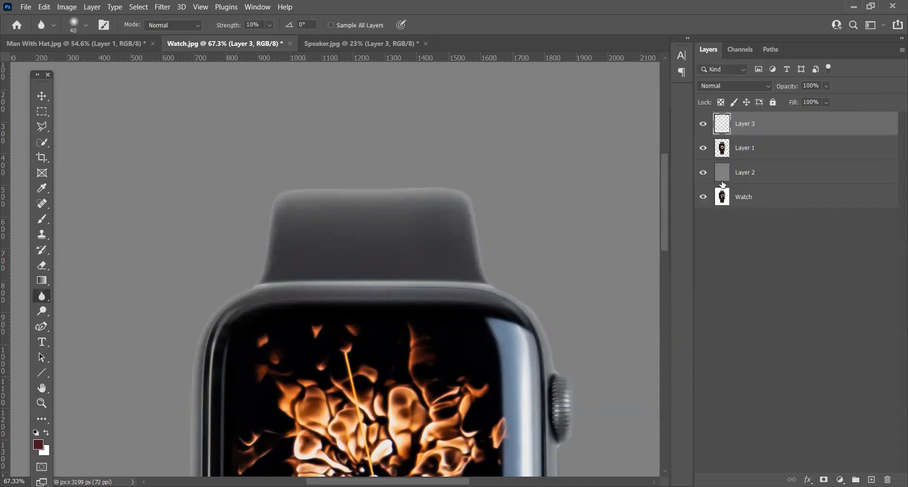
# Step: Compare the watch's edges with Layer 3 hidden and shown, and review the lower strap and the whole cutout
pyautogui.click(702, 127)
pyautogui.click(702, 127)
pyautogui.click(702, 127)
pyautogui.click(699, 125)
pyautogui.scroll(-3, 515, 159)
pyautogui.moveTo(538, 306)
pyautogui.mouseDown()
pyautogui.moveTo(496, 145)
pyautogui.moveTo(528, 227)
pyautogui.mouseUp()
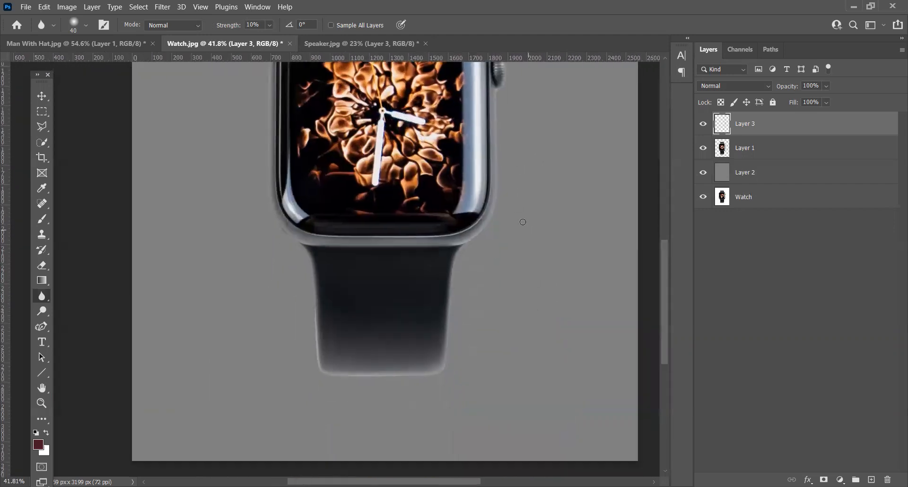
pyautogui.click(705, 130)
pyautogui.click(705, 129)
pyautogui.scroll(-2, 363, 274)
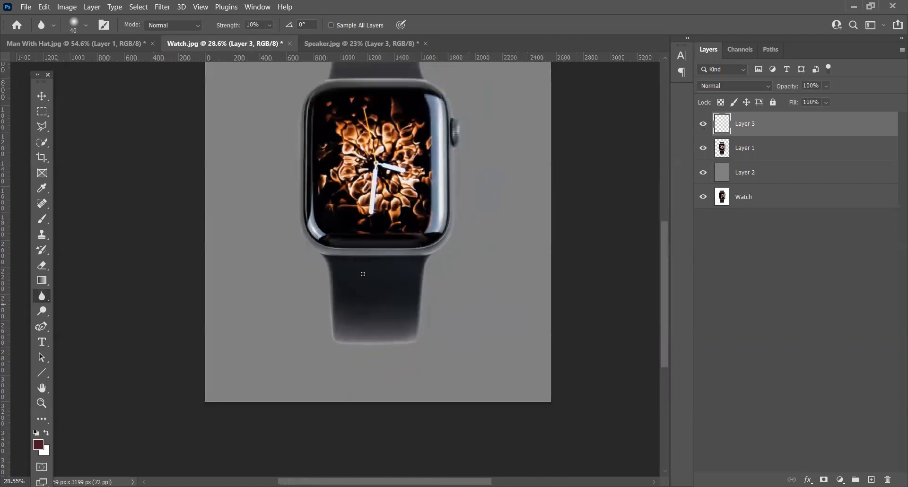
pyautogui.moveTo(494, 163); pyautogui.dragTo(518, 230)
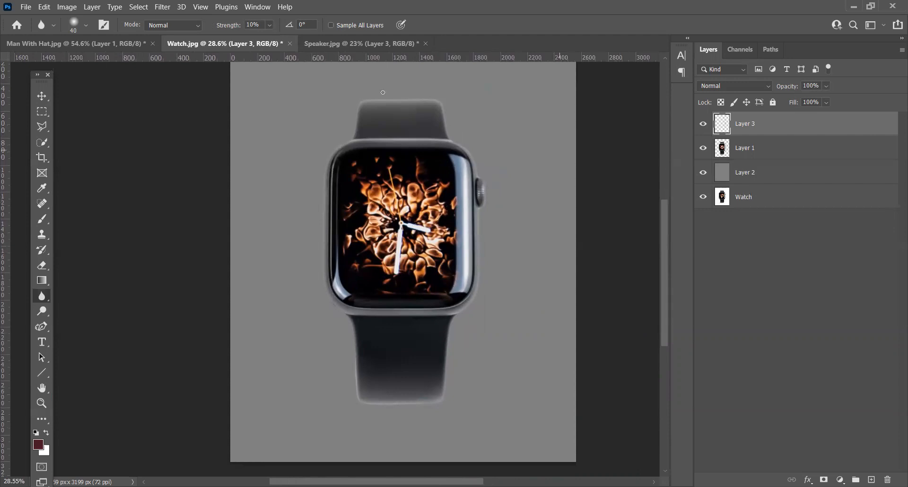
# Step: Go through the open images and bring up the man's cutout in the Man With Hat.jpg document
pyautogui.click(125, 41)
pyautogui.click(202, 42)
pyautogui.click(324, 45)
pyautogui.click(211, 43)
pyautogui.click(117, 44)
pyautogui.scroll(-2, 353, 214)
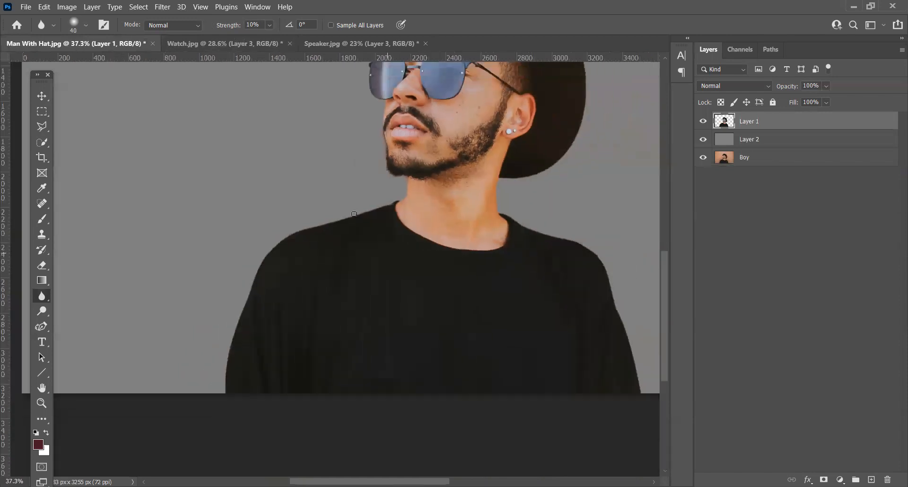
pyautogui.scroll(-1, 354, 214)
pyautogui.moveTo(545, 149); pyautogui.dragTo(492, 232)
# Step: Load the man's cutout on Layer 1 as a selection and convert it into a 20-pixel border selection
pyautogui.keyDown('ctrl'); pyautogui.click(723, 127); pyautogui.keyUp('ctrl')
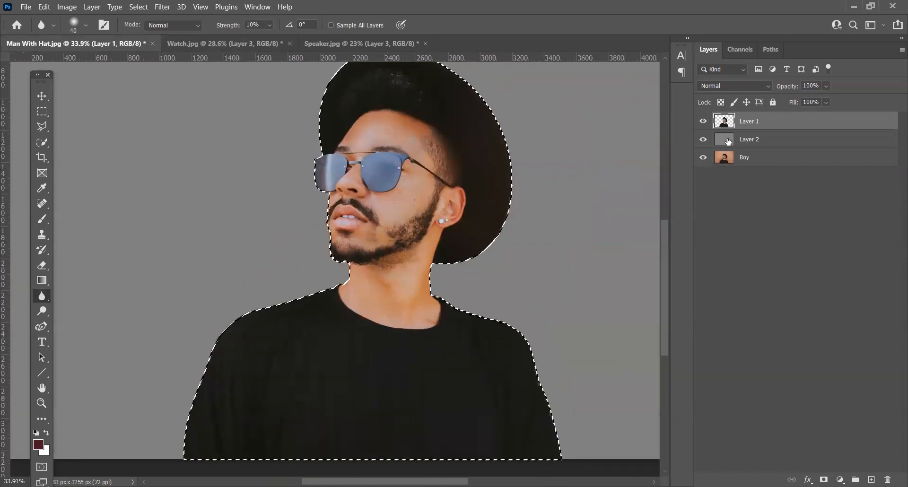
pyautogui.click(140, 8)
pyautogui.moveTo(157, 180)
pyautogui.click(263, 175)
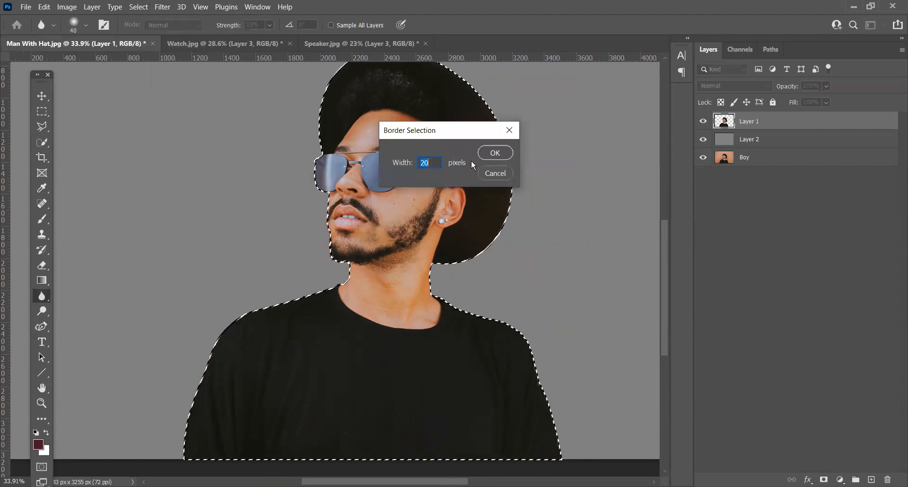
pyautogui.click(496, 157)
# Step: Copy the bordered area of gray Layer 2 to a new layer and place that layer above Layer 1
pyautogui.click(757, 142)
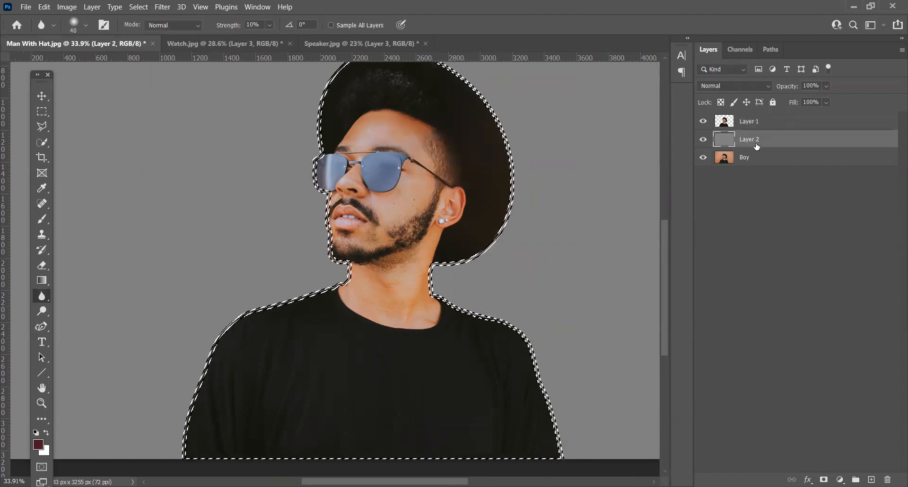
pyautogui.hotkey('ctrl', 'j')
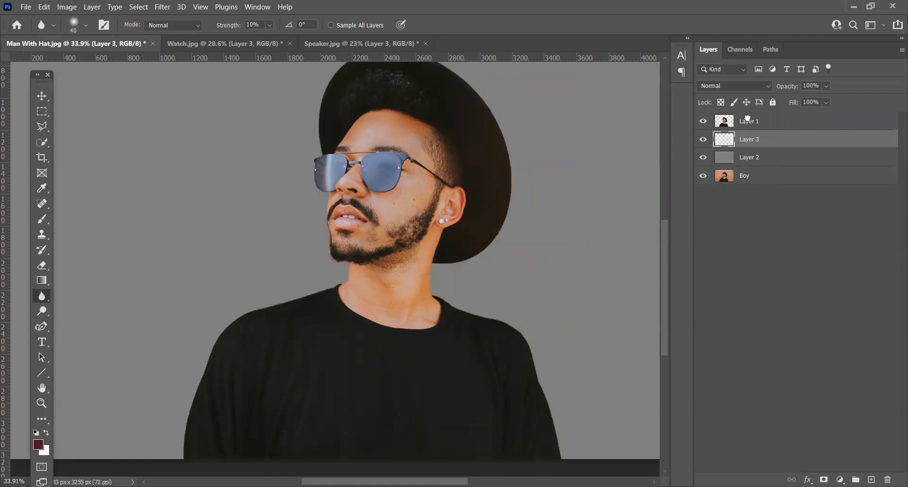
pyautogui.moveTo(747, 118); pyautogui.dragTo(745, 123)
# Step: Repeat the last Gaussian Blur on Layer 3's gray border, and blur it again with a 24.9-pixel radius
pyautogui.click(158, 10)
pyautogui.click(165, 23)
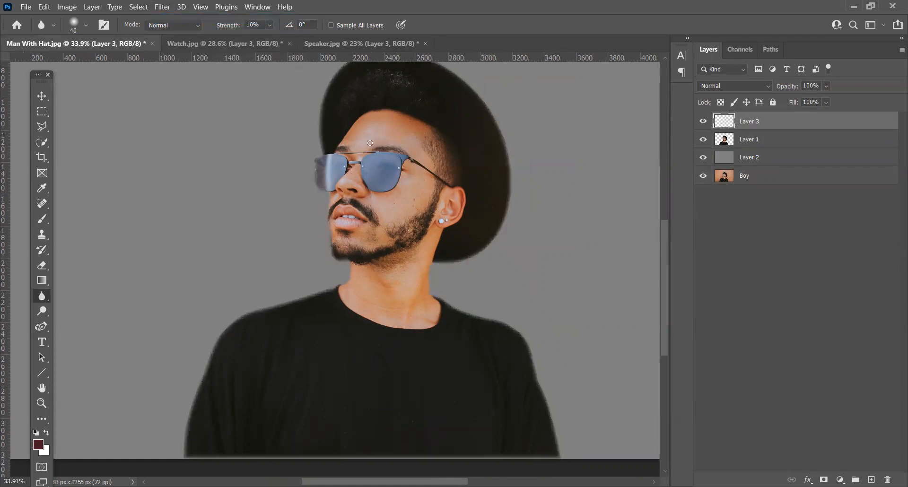
pyautogui.scroll(6, 318, 132)
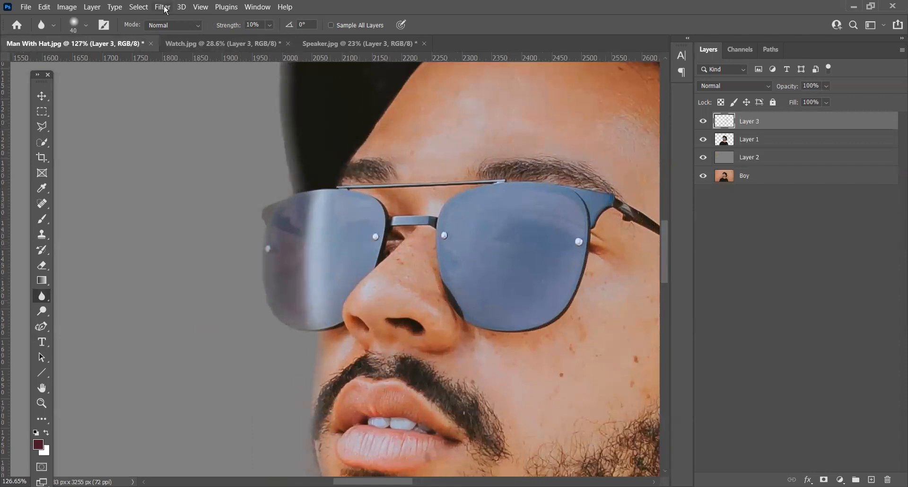
pyautogui.click(166, 10)
pyautogui.moveTo(173, 150)
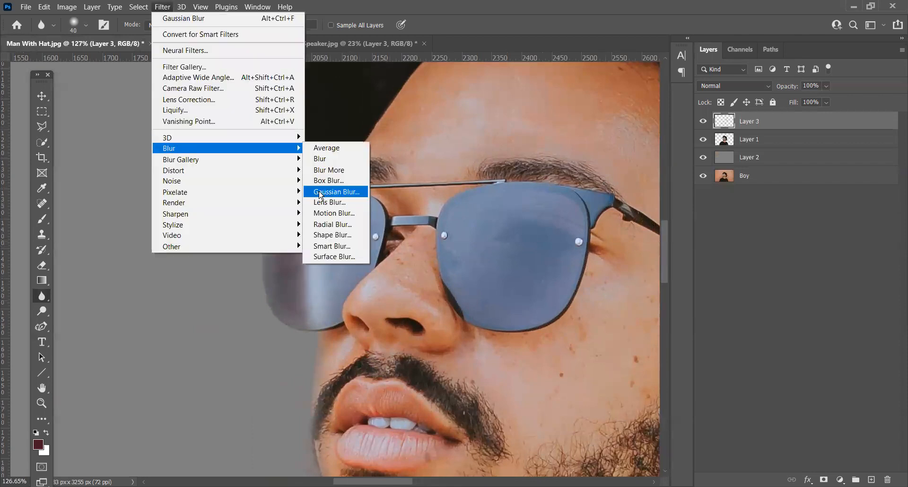
pyautogui.click(320, 193)
pyautogui.moveTo(747, 279); pyautogui.dragTo(777, 279)
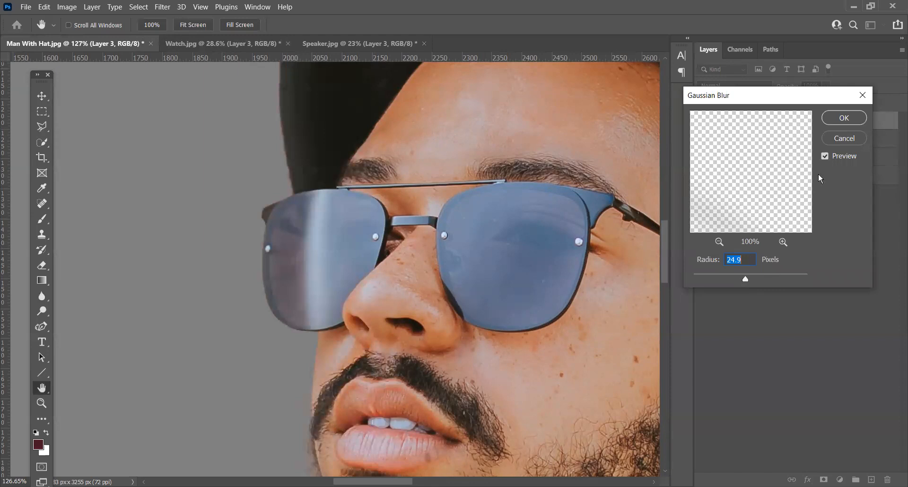
pyautogui.click(828, 120)
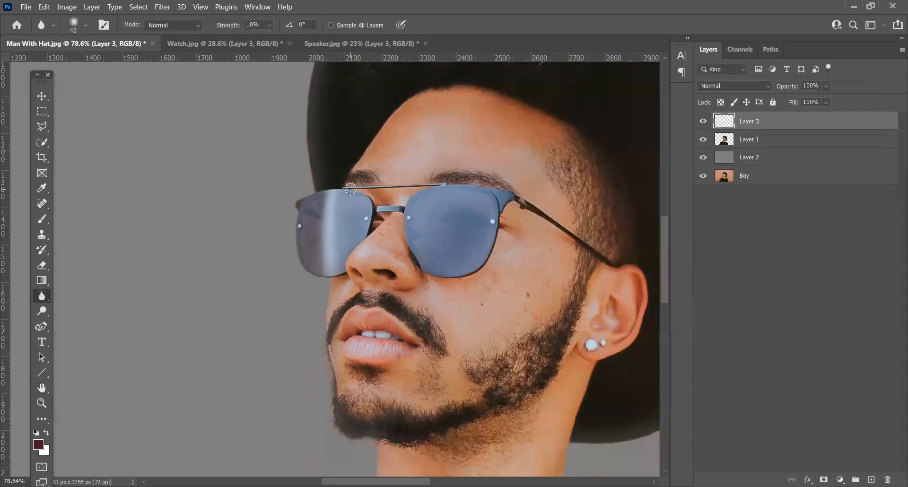
# Step: Erase the gray blur along the shirt's bottom edge on Layer 3 with a 600-pixel eraser at 30% opacity
pyautogui.scroll(-5, 470, 235)
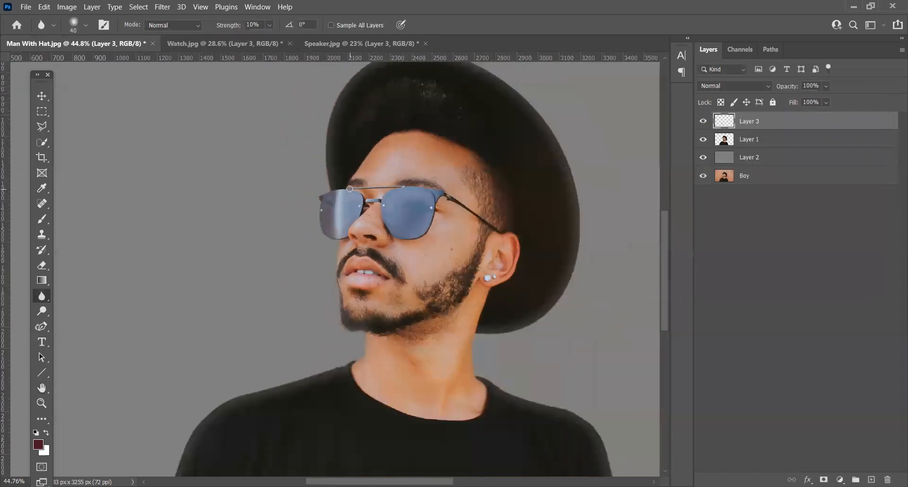
pyautogui.moveTo(470, 235); pyautogui.dragTo(462, 193)
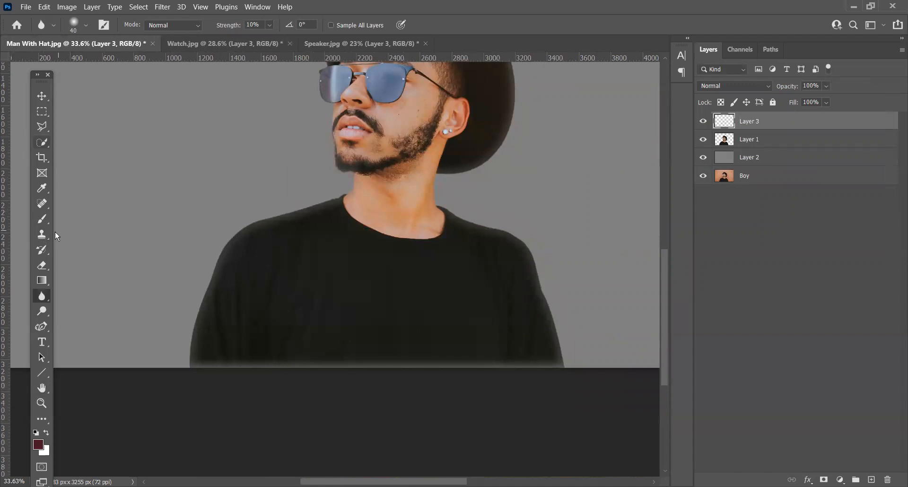
pyautogui.click(42, 265)
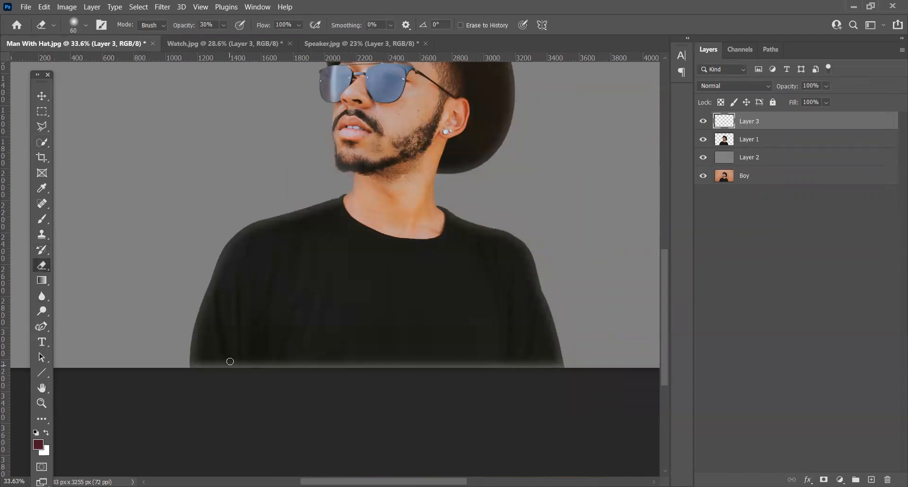
pyautogui.press(']')
pyautogui.press(']')
pyautogui.press(']')
pyautogui.press(']')
pyautogui.press(']')
pyautogui.press(']')
pyautogui.press(']')
pyautogui.press(']')
pyautogui.press(']')
pyautogui.press(']')
pyautogui.press(']')
pyautogui.press(']')
pyautogui.press('[')
pyautogui.press('[')
pyautogui.press('[')
pyautogui.moveTo(258, 373)
pyautogui.mouseDown()
pyautogui.moveTo(217, 383)
pyautogui.moveTo(379, 362)
pyautogui.moveTo(523, 378)
pyautogui.moveTo(470, 370)
pyautogui.moveTo(527, 385)
pyautogui.moveTo(526, 399)
pyautogui.mouseUp()
# Step: Lower the opacity of the blurred border on Layer 3 to 75%
pyautogui.click(828, 87)
pyautogui.moveTo(823, 102); pyautogui.dragTo(821, 102)
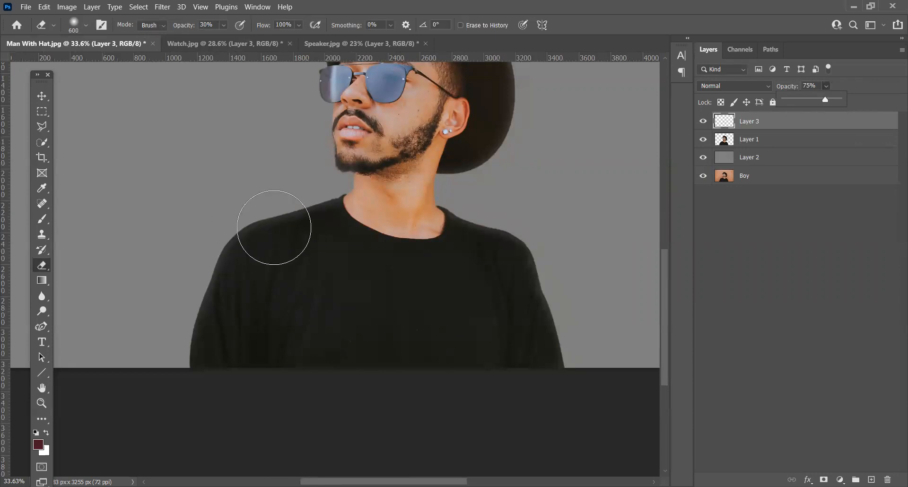
pyautogui.press('space')
pyautogui.moveTo(357, 142); pyautogui.dragTo(351, 287)
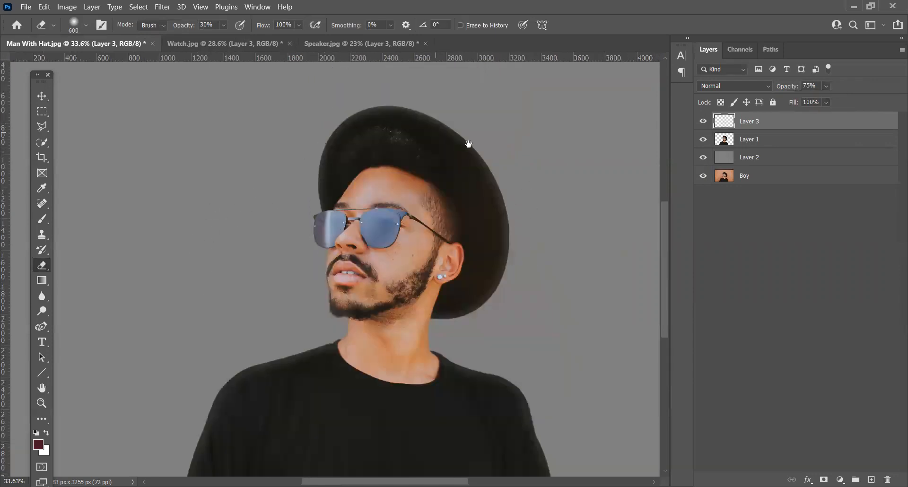
# Step: Compare the hat's edges with Layer 3 hidden and shown, both from a distance and close up
pyautogui.click(704, 123)
pyautogui.click(704, 123)
pyautogui.click(704, 123)
pyautogui.click(704, 123)
pyautogui.scroll(10, 425, 100)
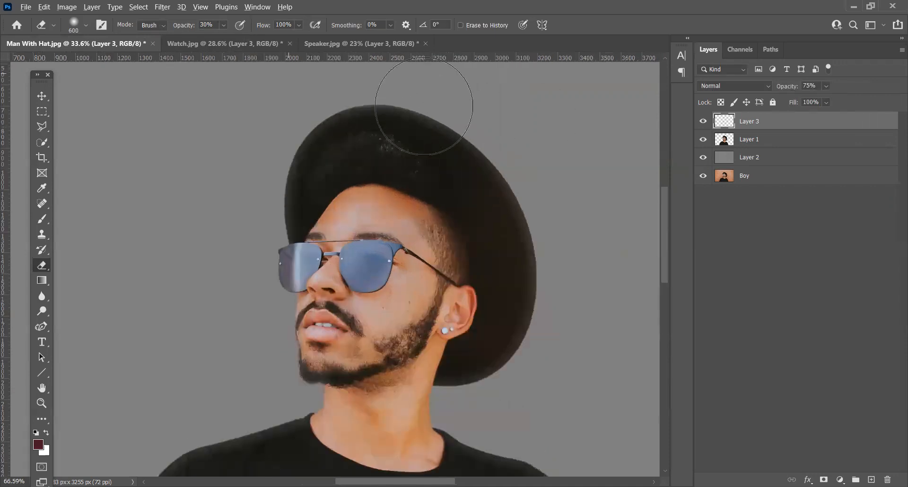
pyautogui.click(704, 122)
pyautogui.click(704, 122)
pyautogui.click(704, 122)
pyautogui.click(703, 122)
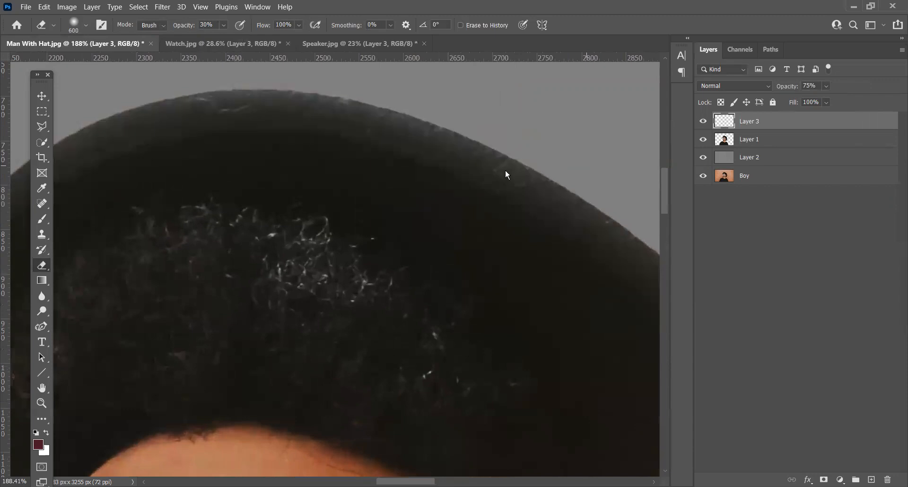
pyautogui.scroll(-5, 492, 175)
pyautogui.scroll(-2, 369, 124)
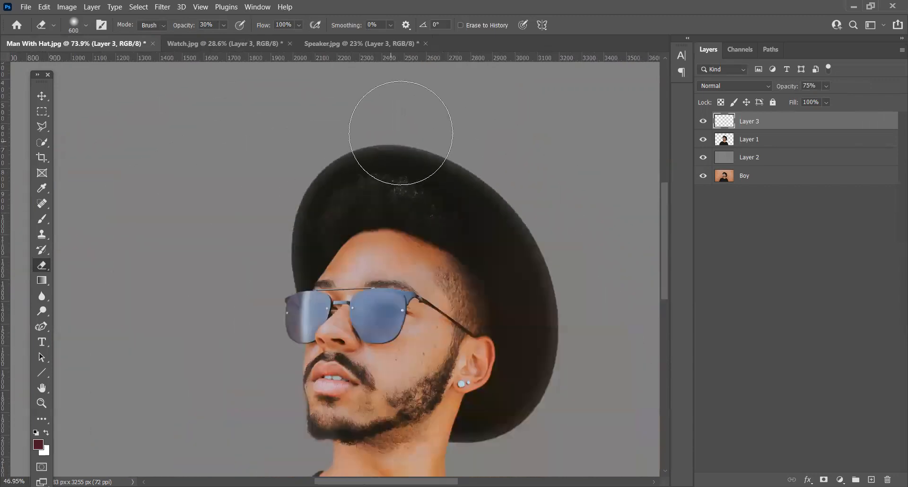
# Step: Set the eraser to 175 pixels and 100% opacity, and erase Layer 3's blurred gray outside the top of the hat
pyautogui.press('[')
pyautogui.press('[')
pyautogui.press('[')
pyautogui.press('[')
pyautogui.press('[')
pyautogui.press('[')
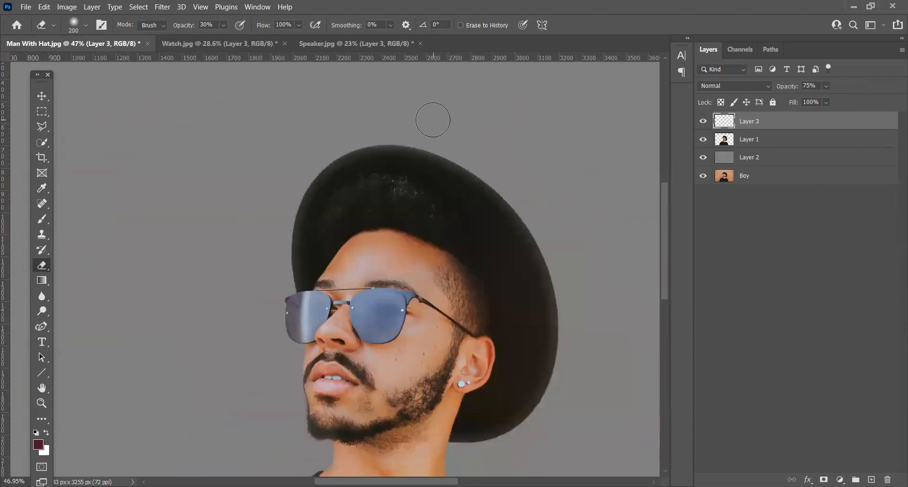
pyautogui.click(224, 25)
pyautogui.moveTo(228, 38); pyautogui.dragTo(272, 38)
pyautogui.click(373, 115)
# Step: Continue erasing Layer 3's blurred gray just outside the side of the hat, the shoulders, the sleeves and the face
pyautogui.moveTo(576, 260); pyautogui.dragTo(573, 169)
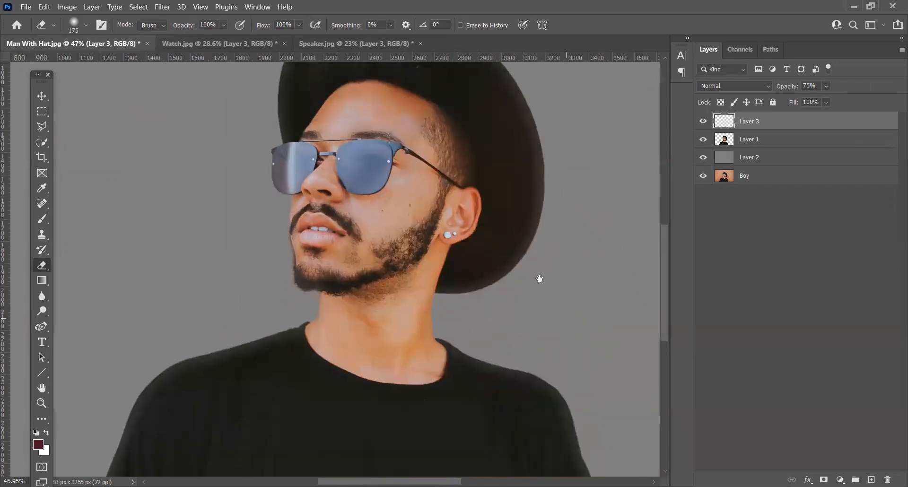
pyautogui.moveTo(539, 278); pyautogui.dragTo(498, 250)
pyautogui.moveTo(551, 325); pyautogui.dragTo(480, 140)
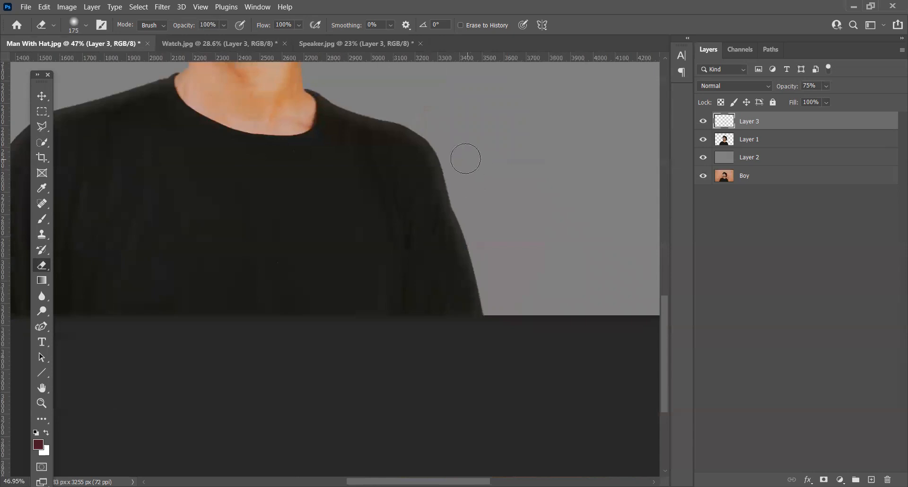
pyautogui.moveTo(236, 127)
pyautogui.mouseDown()
pyautogui.moveTo(258, 136)
pyautogui.moveTo(526, 138)
pyautogui.mouseUp()
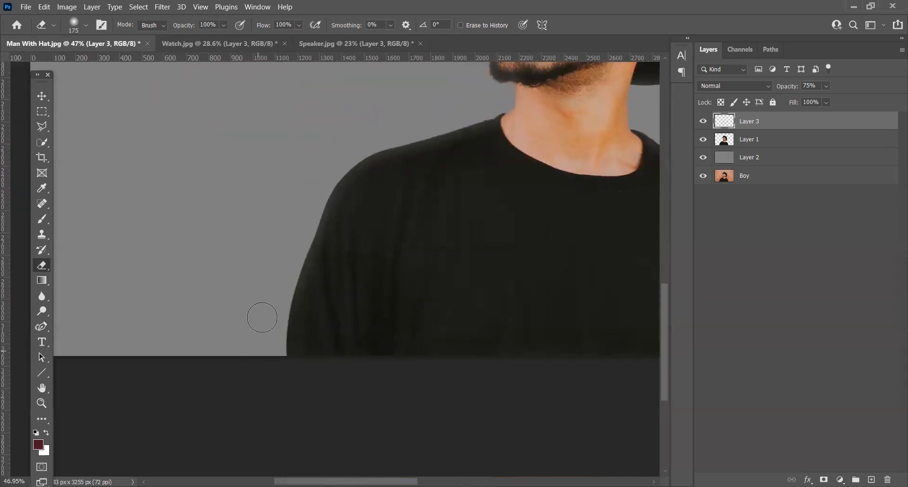
pyautogui.moveTo(418, 127); pyautogui.dragTo(320, 307)
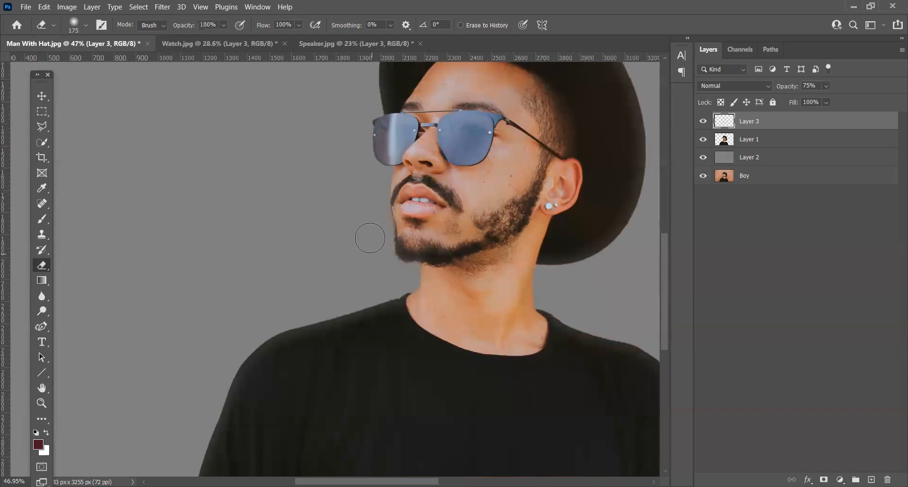
# Step: Compare the man's whole cutout with Layer 3 hidden and shown
pyautogui.scroll(-2, 269, 200)
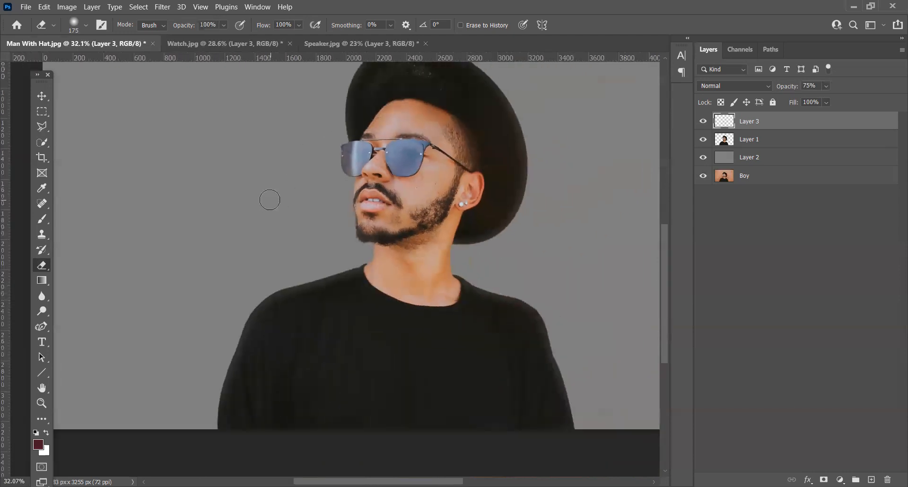
pyautogui.scroll(-1, 270, 201)
pyautogui.moveTo(495, 158); pyautogui.dragTo(492, 226)
pyautogui.moveTo(536, 288); pyautogui.dragTo(571, 256)
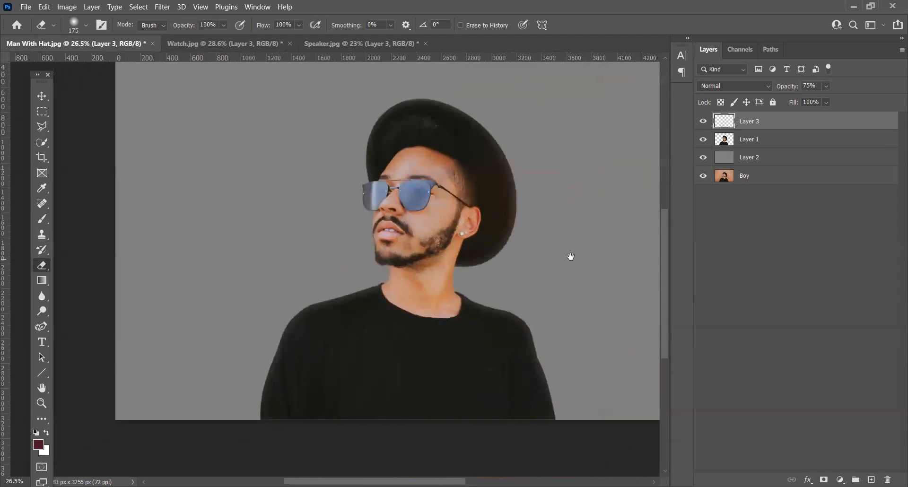
pyautogui.click(703, 122)
pyautogui.click(704, 122)
pyautogui.click(703, 122)
pyautogui.click(703, 122)
pyautogui.click(703, 122)
pyautogui.click(703, 122)
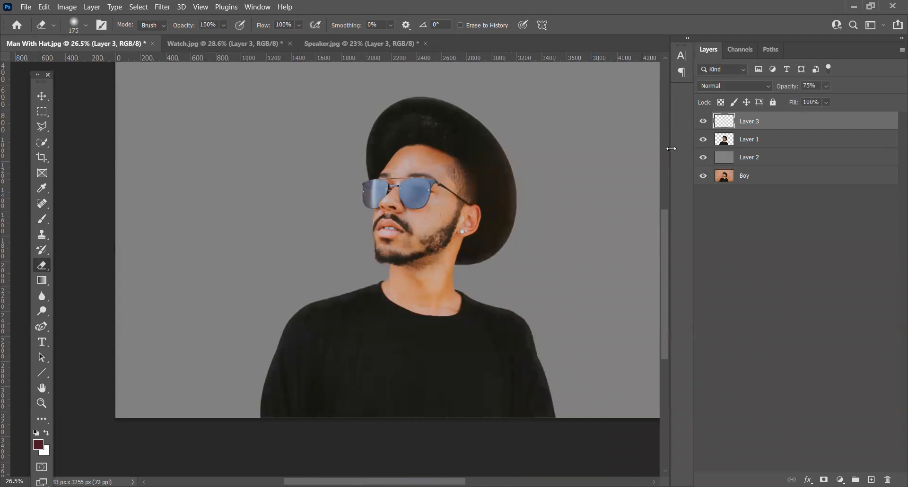
# Step: Compare the man's edges close up with Layer 3 hidden and shown, and review the finished cutout as a whole
pyautogui.scroll(5, 369, 275)
pyautogui.scroll(3, 404, 270)
pyautogui.click(703, 122)
pyautogui.click(703, 122)
pyautogui.click(704, 122)
pyautogui.click(703, 122)
pyautogui.scroll(-1, 194, 239)
pyautogui.scroll(-3, 194, 238)
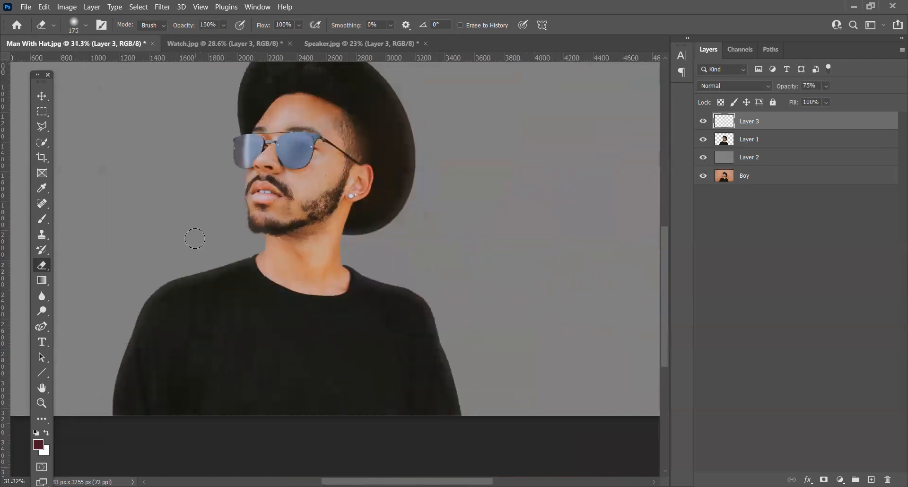
pyautogui.moveTo(441, 244); pyautogui.dragTo(509, 267)
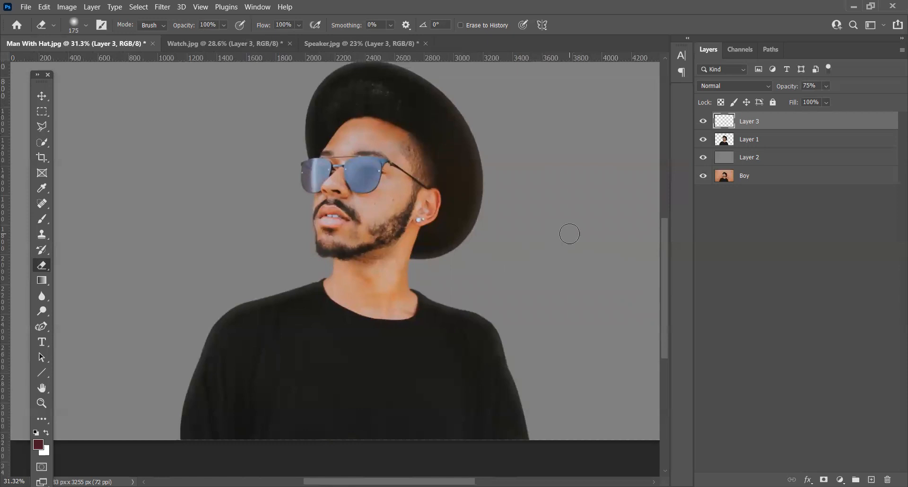
pyautogui.scroll(-1, 570, 234)
pyautogui.scroll(1, 601, 245)
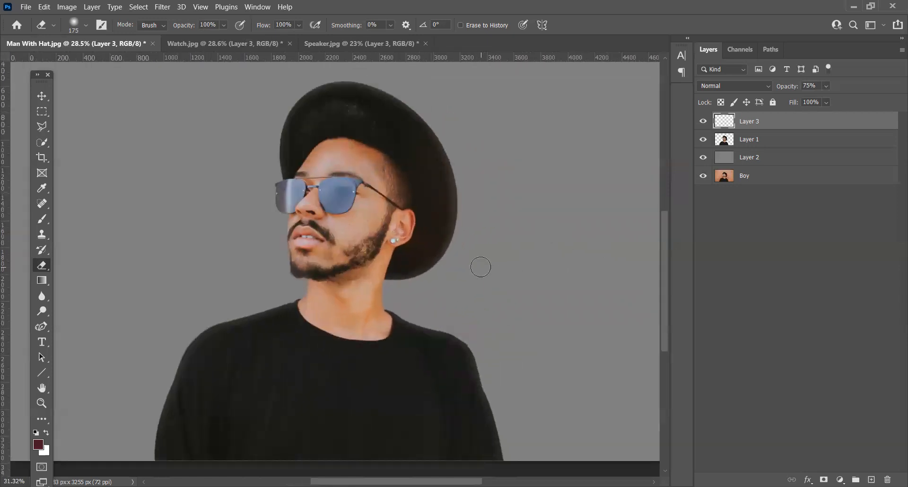